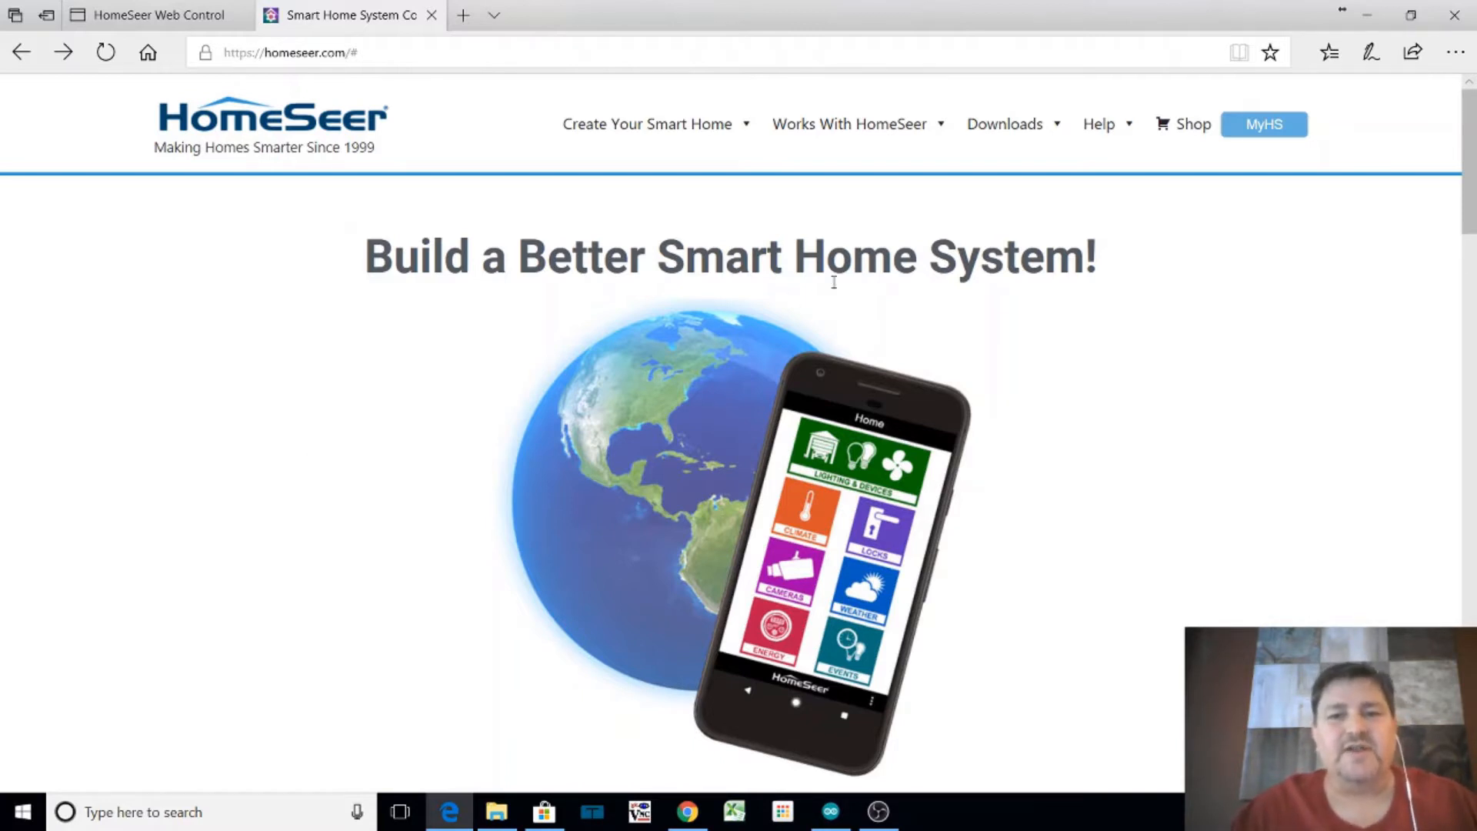
# Open the HS3 / HS3PRO control software downloads page on the HomeSeer website
pyautogui.moveTo(1020, 142)
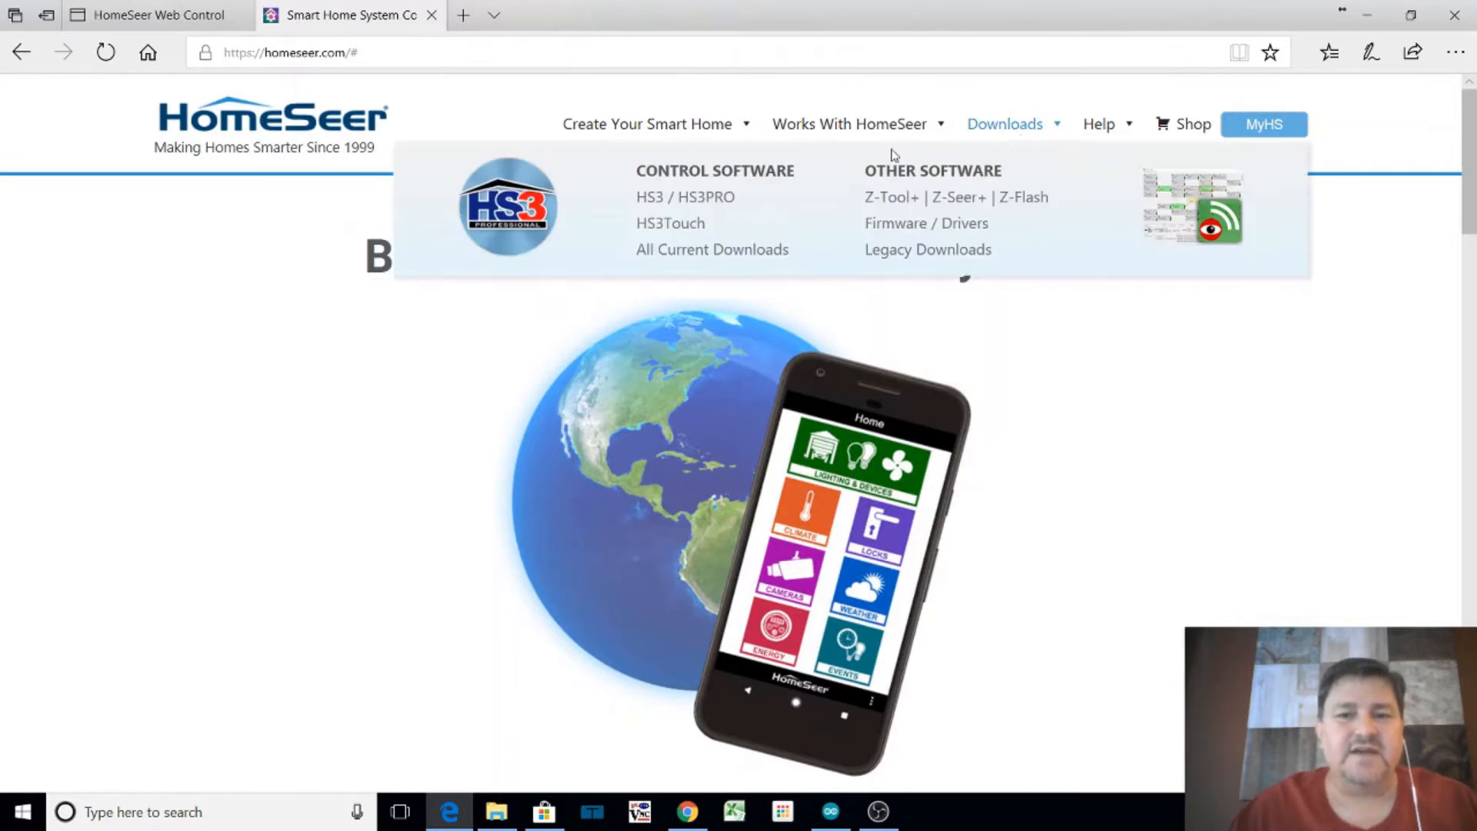
pyautogui.click(660, 201)
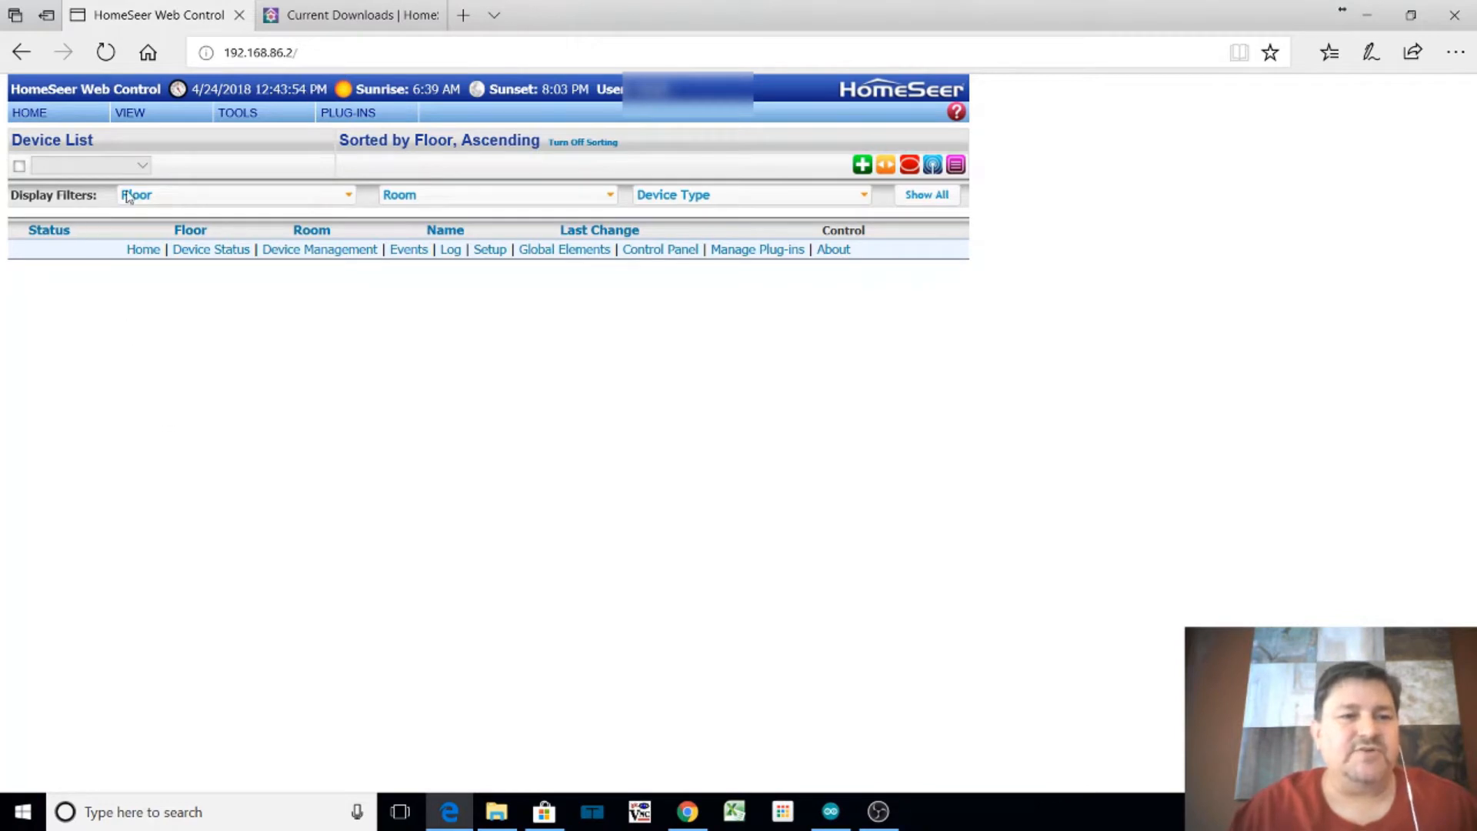
# Open the network settings in the HomeSeer setup and review the guest user's available rights and the server port, leaving both as they are
pyautogui.click(240, 115)
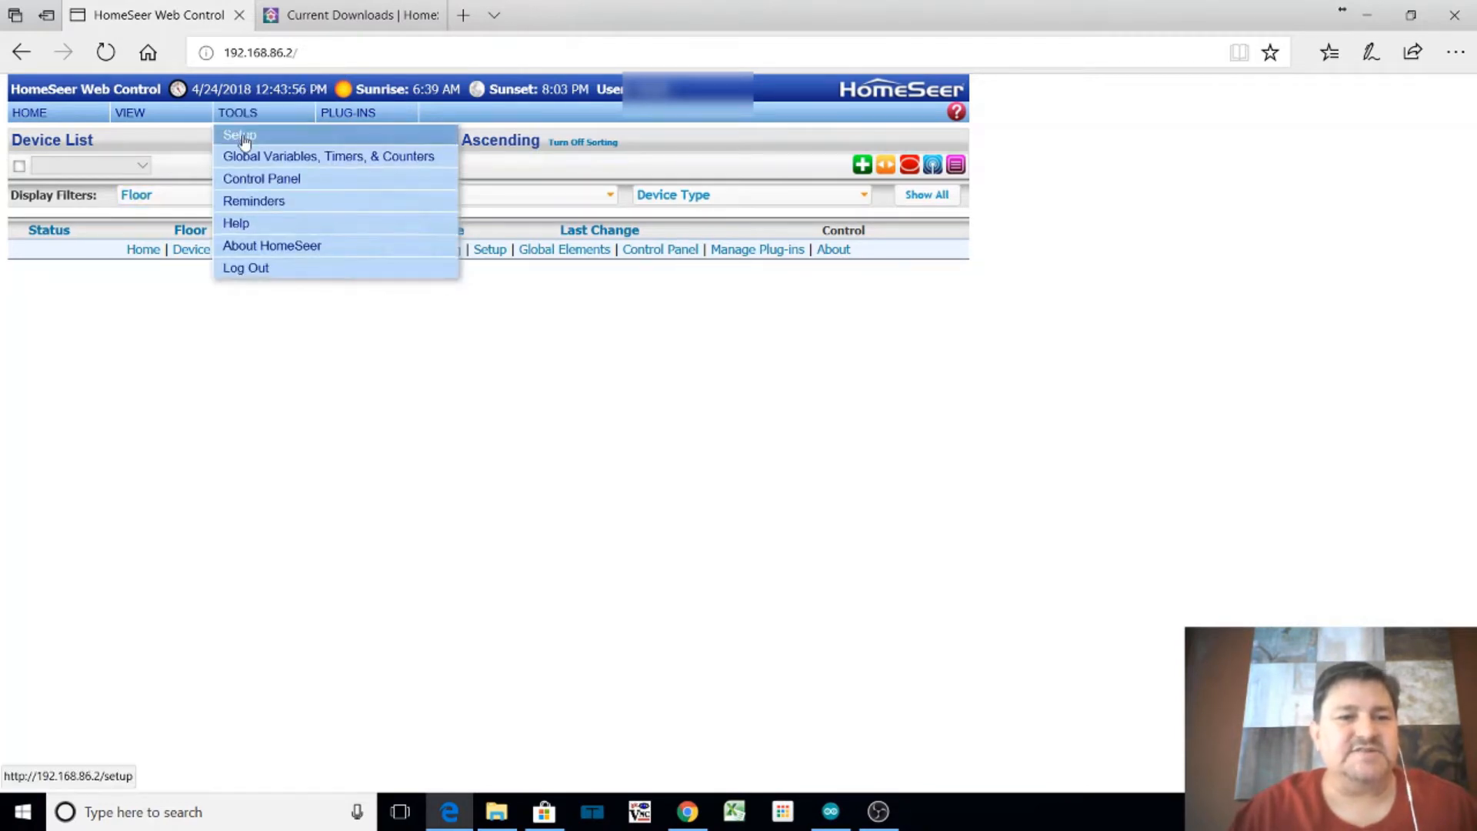
pyautogui.click(240, 136)
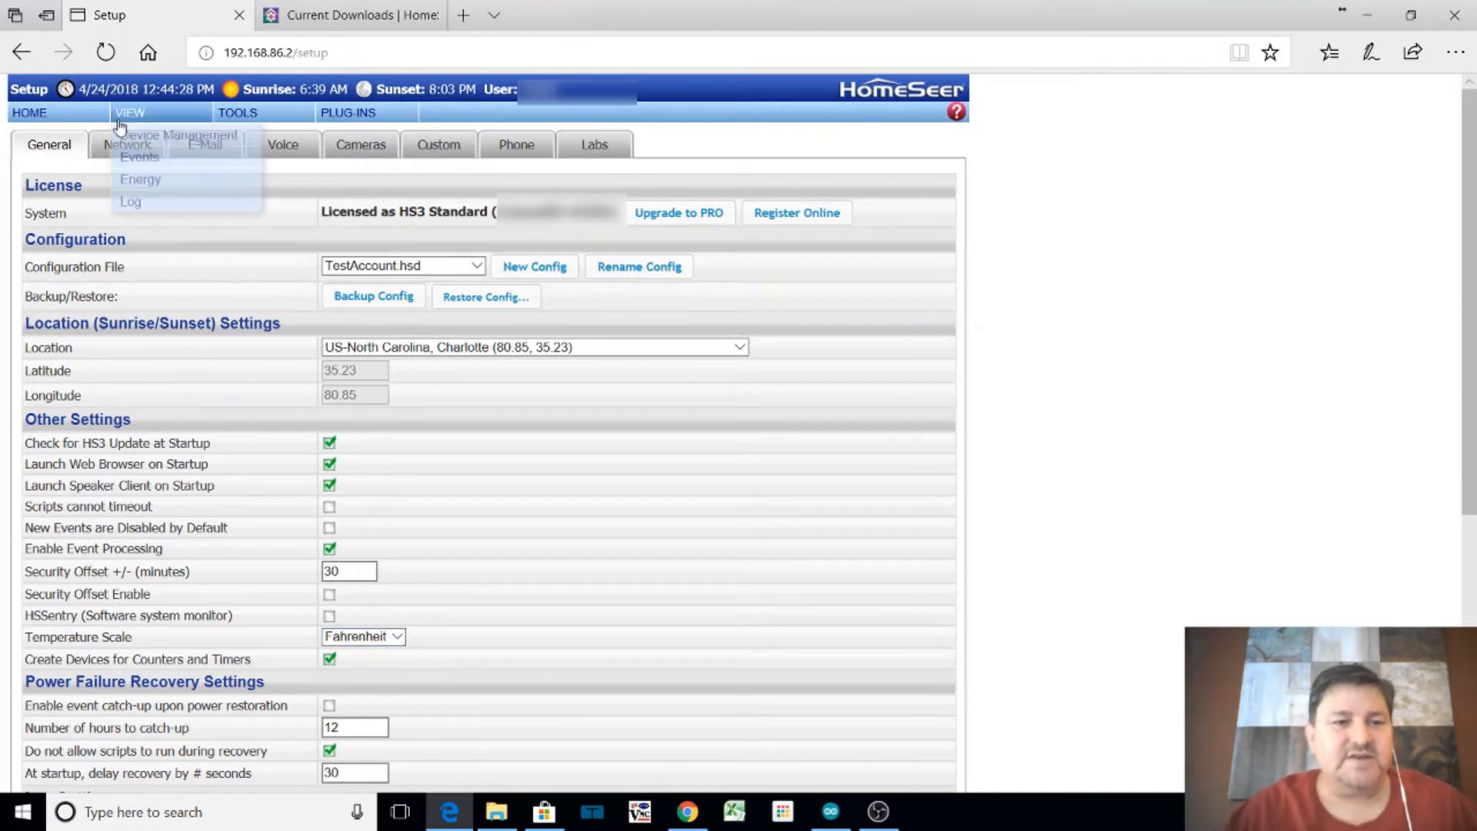
pyautogui.click(105, 159)
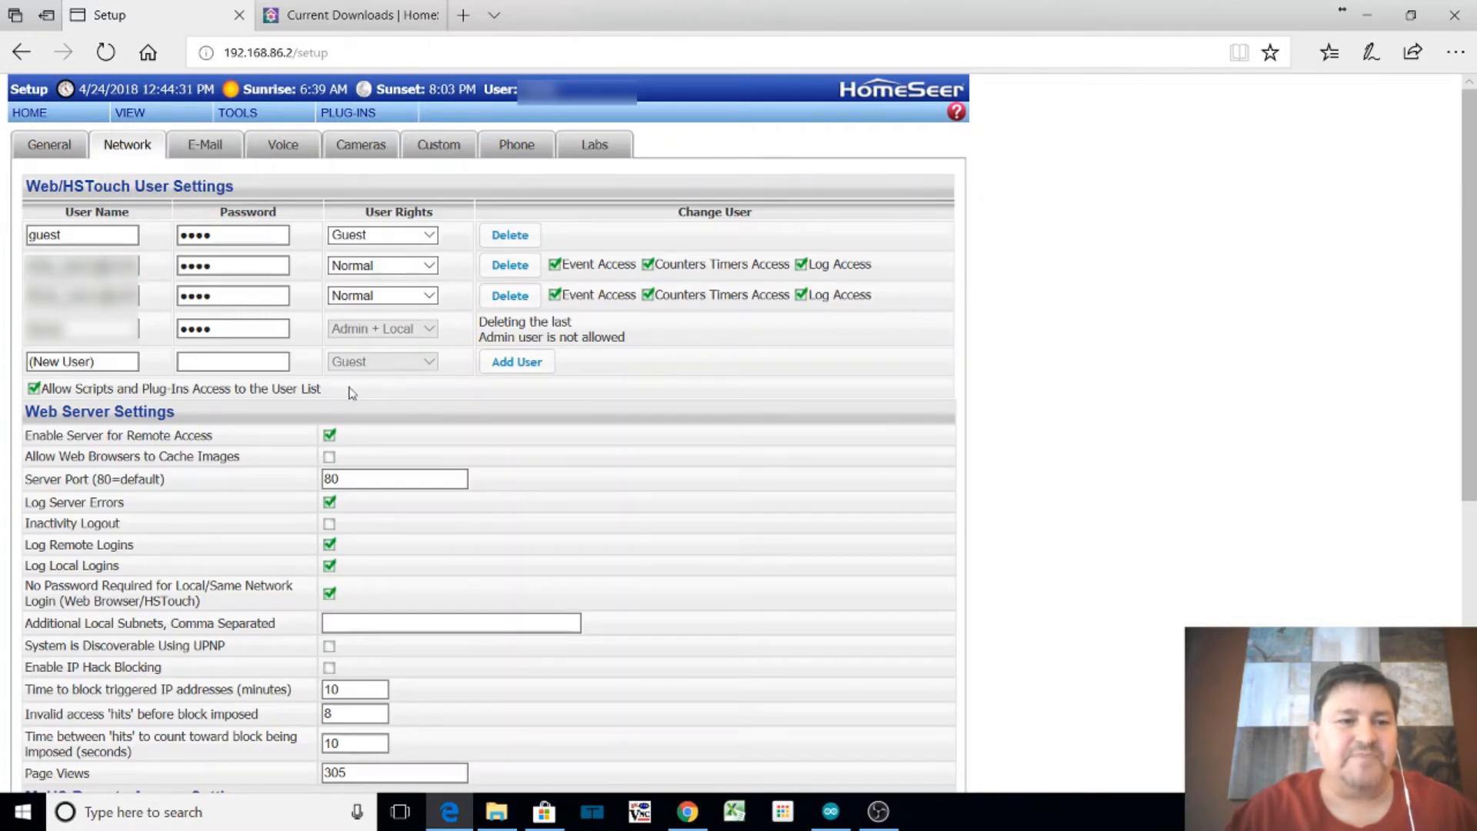
pyautogui.click(61, 241)
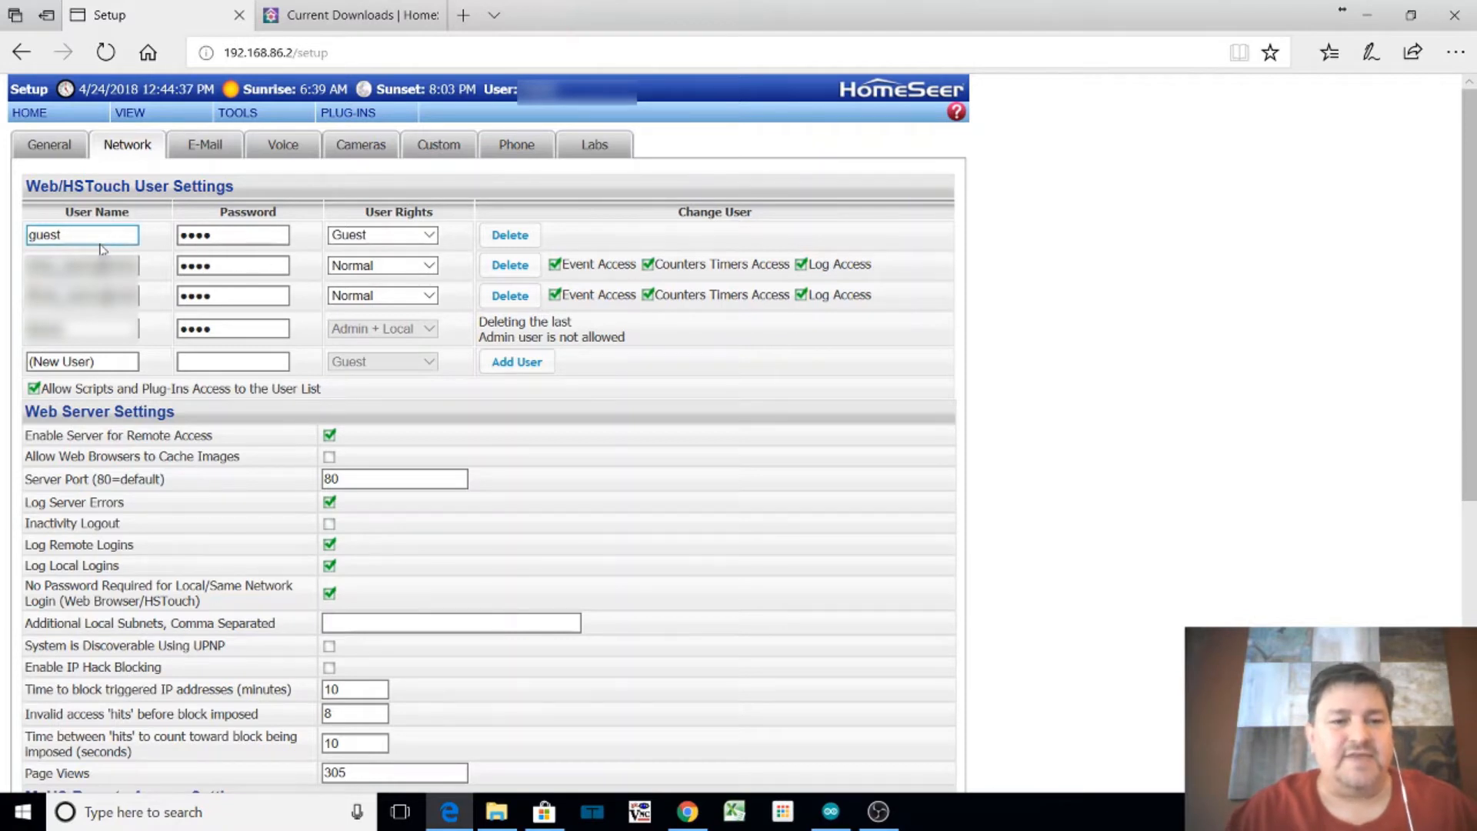
pyautogui.click(427, 238)
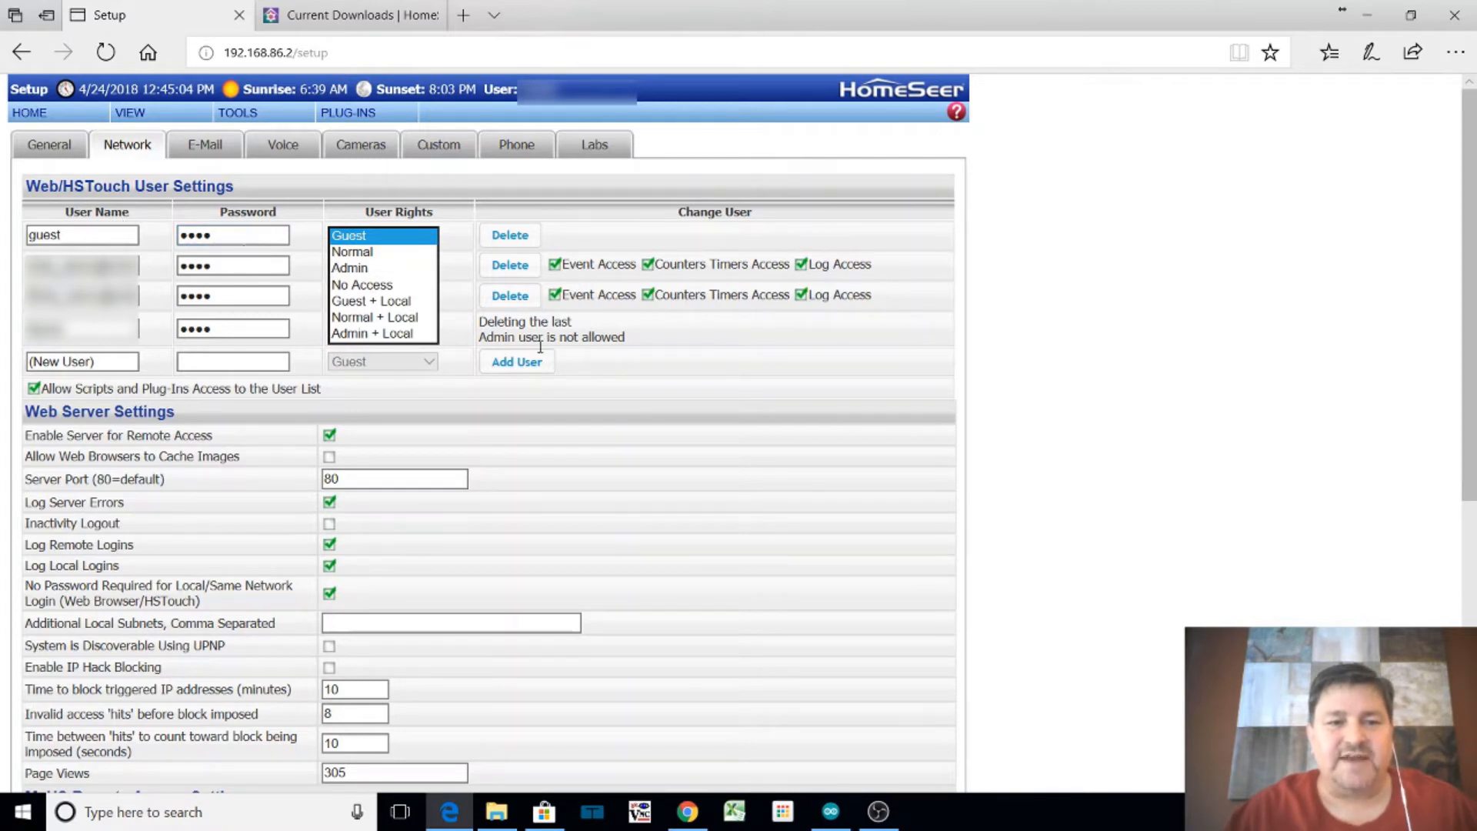
pyautogui.click(605, 396)
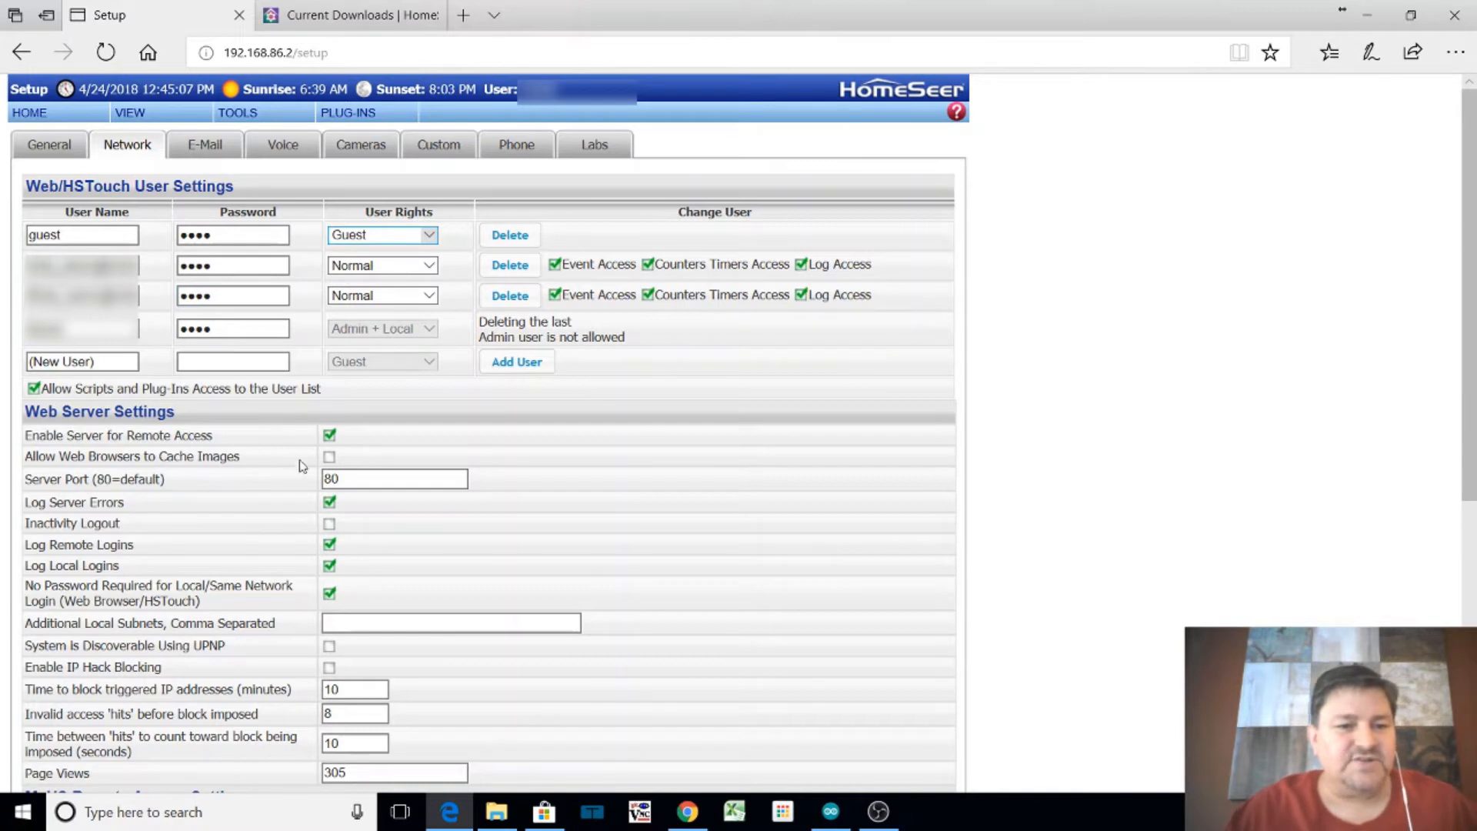
pyautogui.click(351, 483)
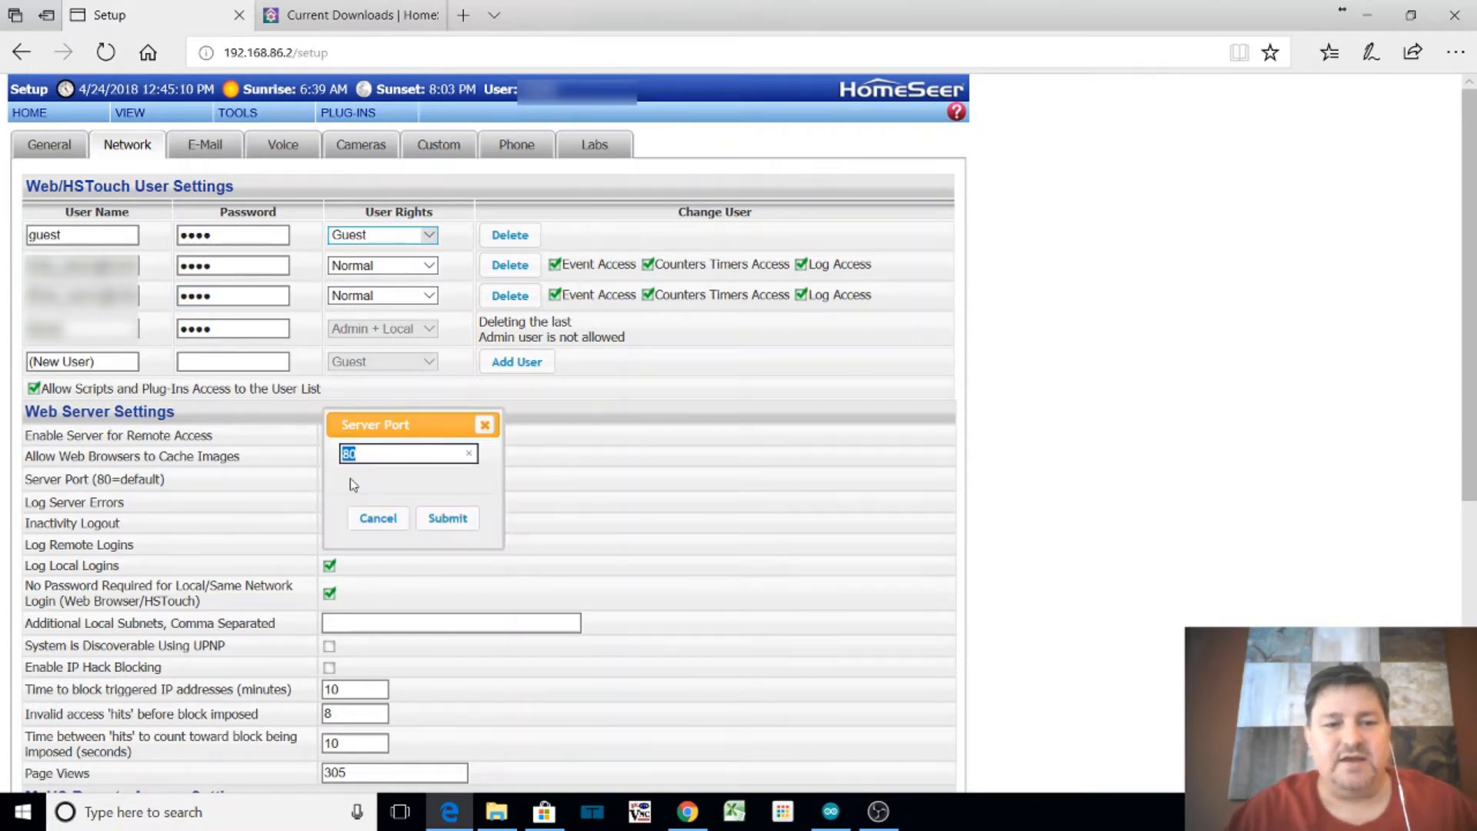
pyautogui.click(378, 518)
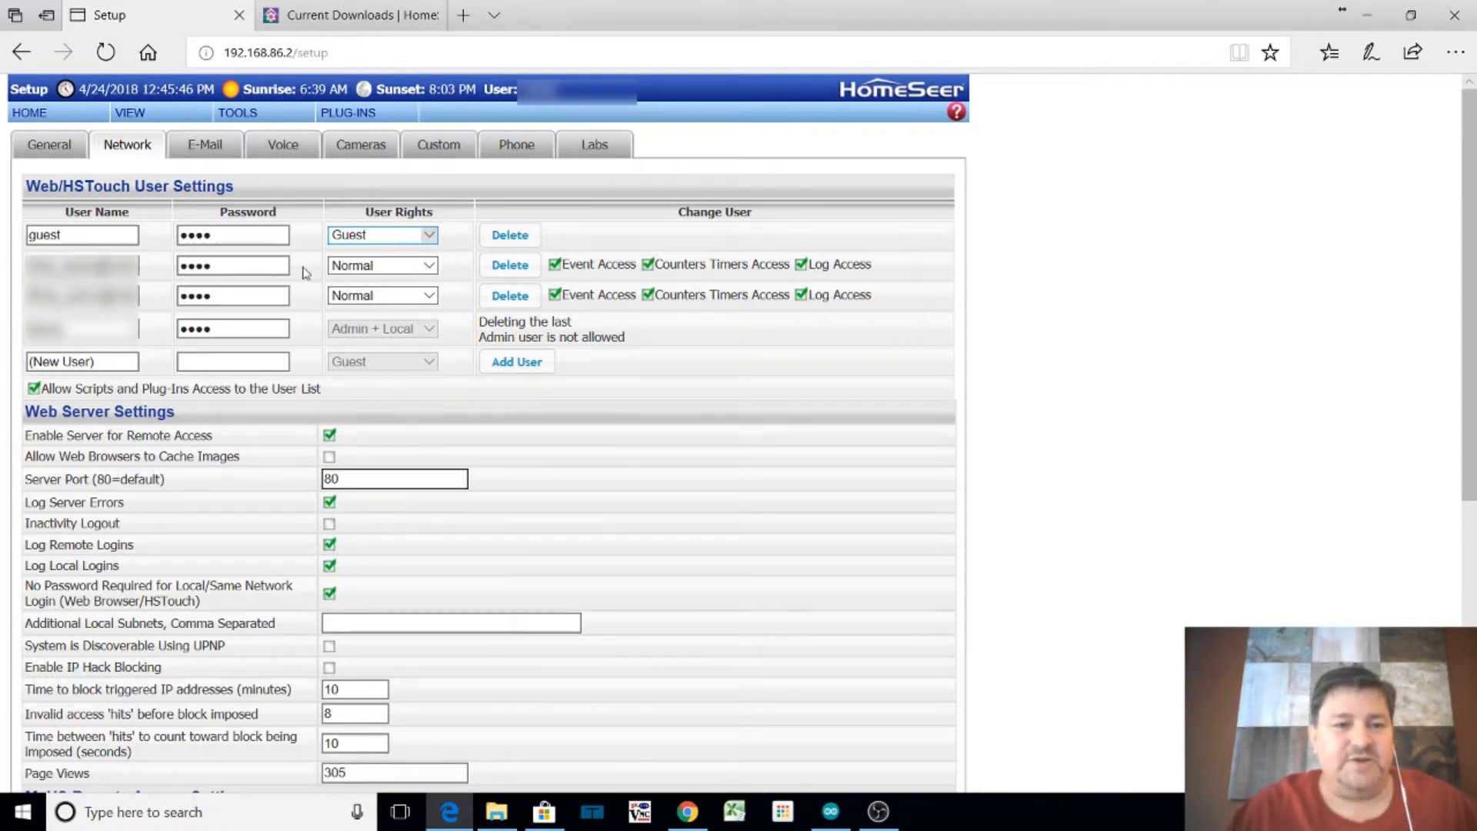
# View the Gmail username and password settings in the e-mail setup
pyautogui.click(205, 147)
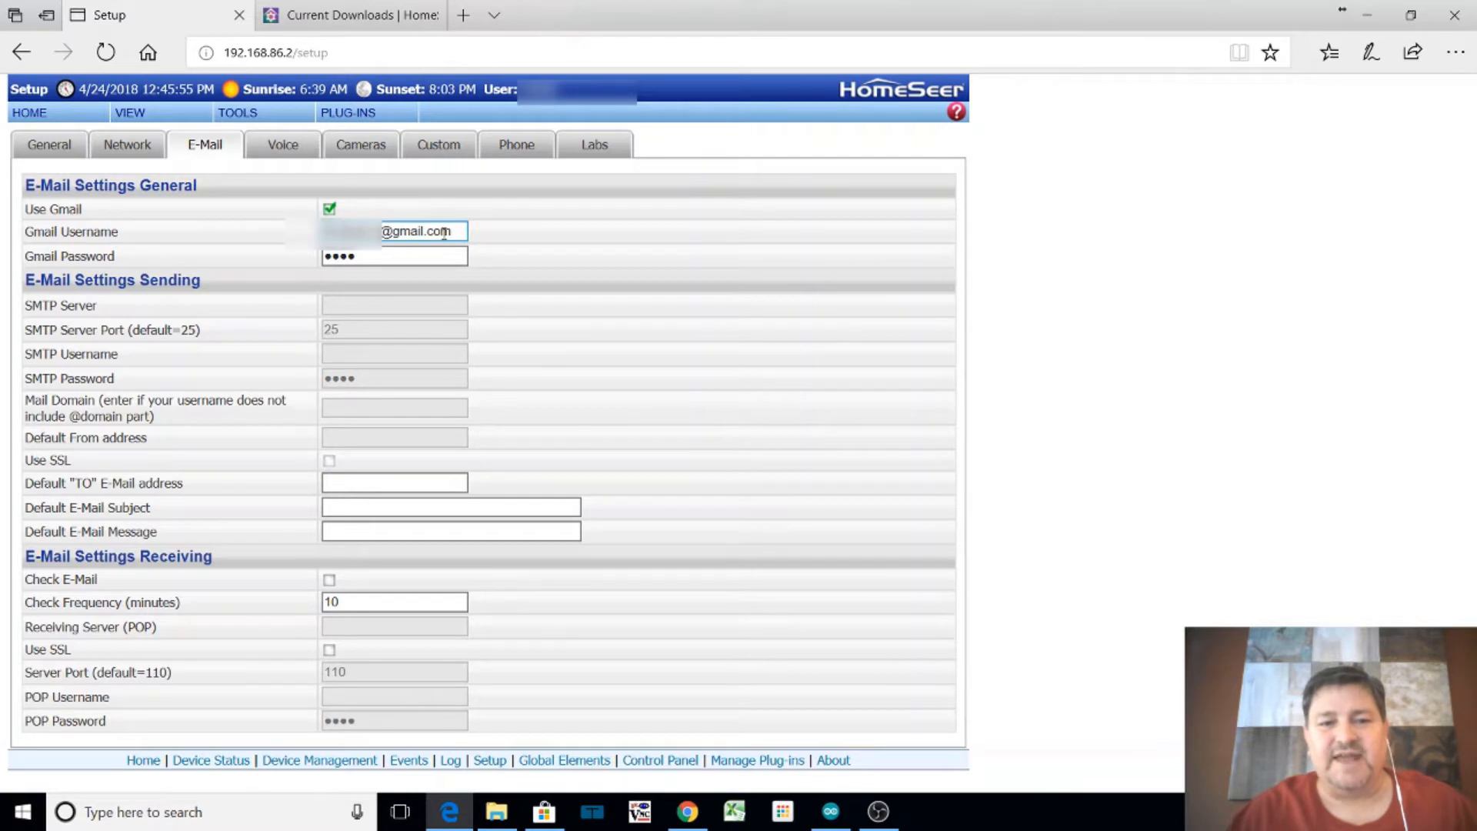
pyautogui.click(340, 257)
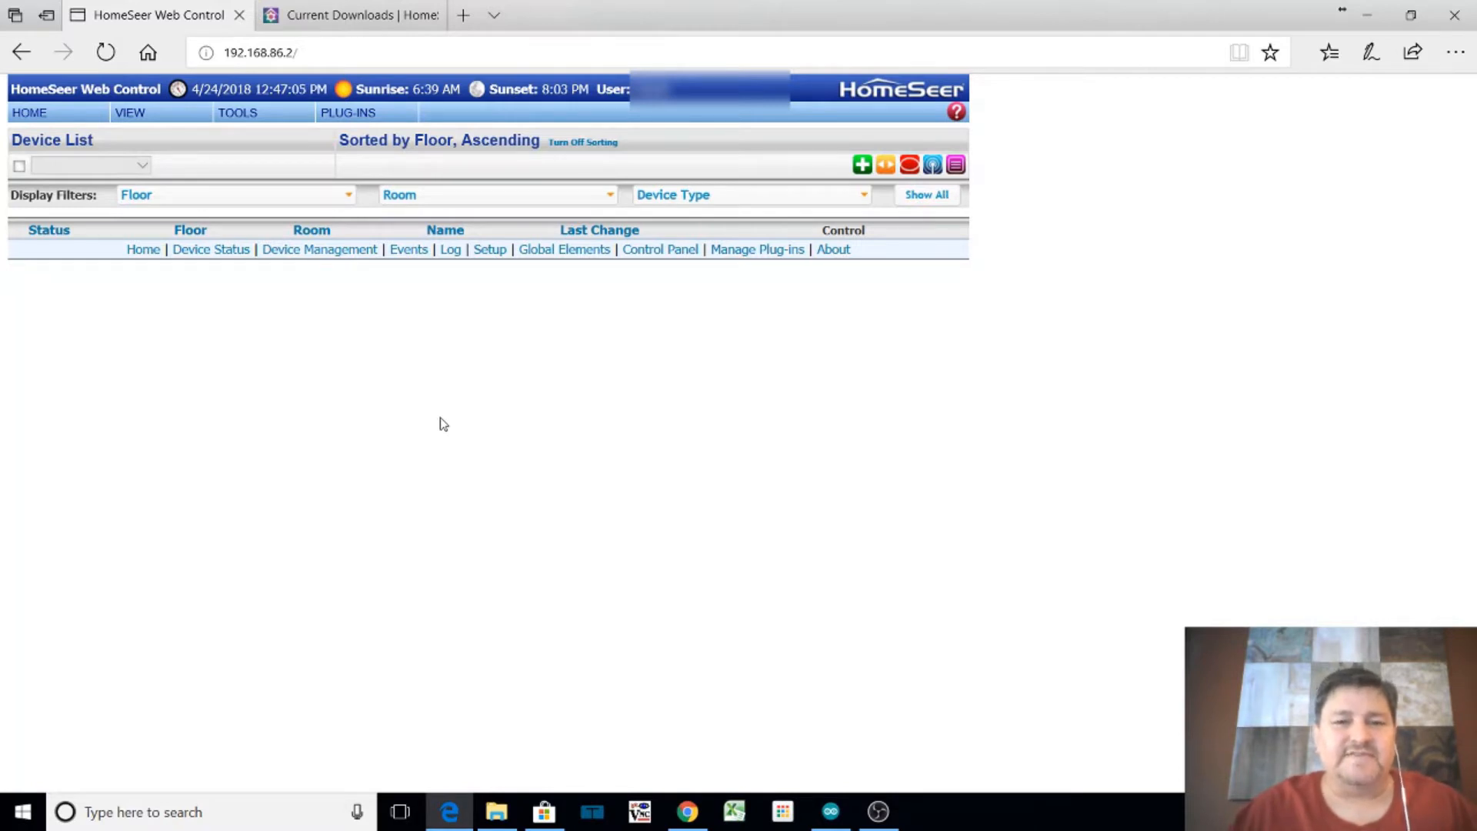
# Open plug-in management and expand the additional interfaces down to the Lighting & Primary Technology category
pyautogui.moveTo(342, 121)
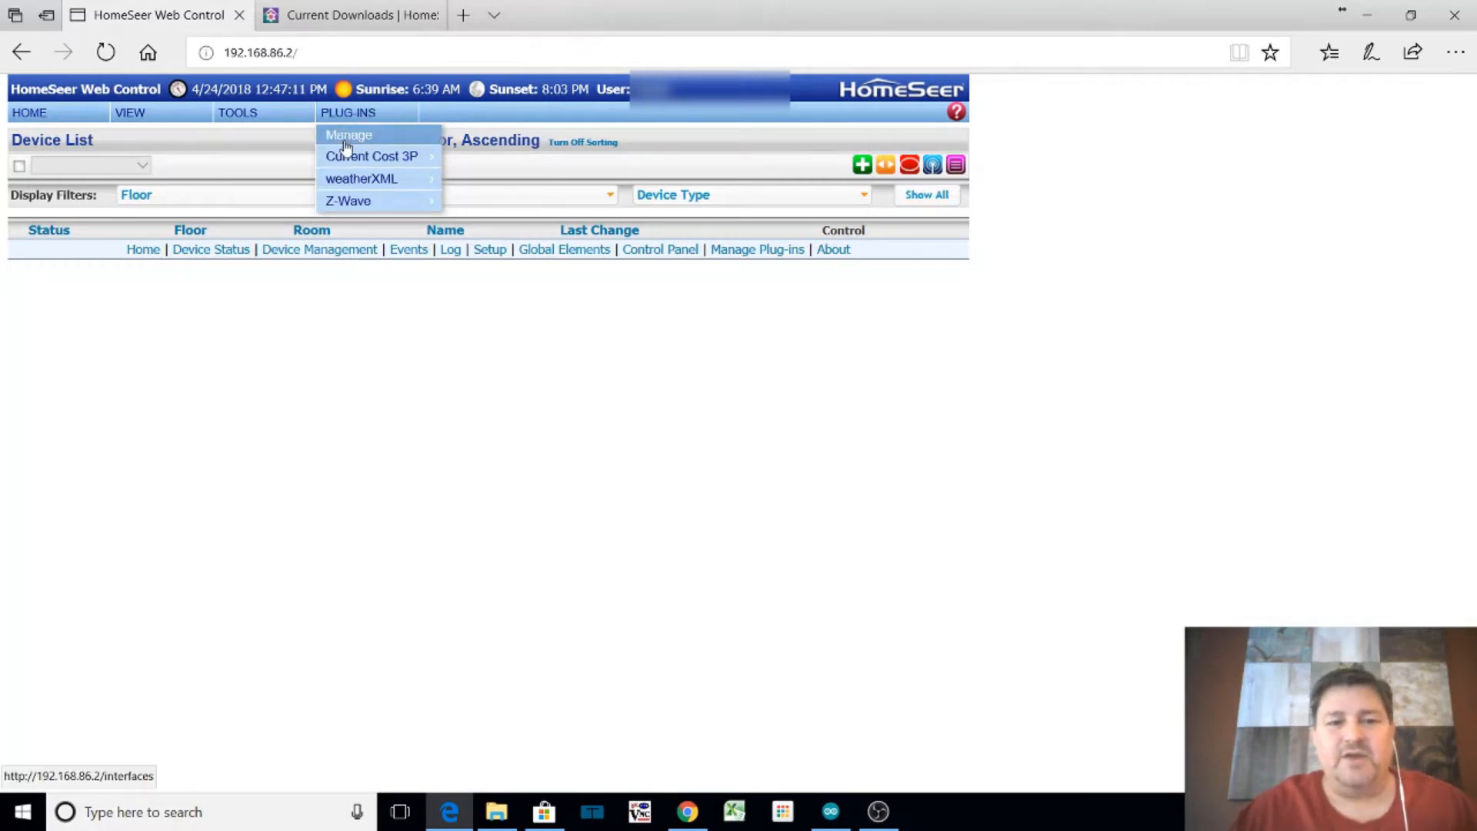
pyautogui.click(346, 145)
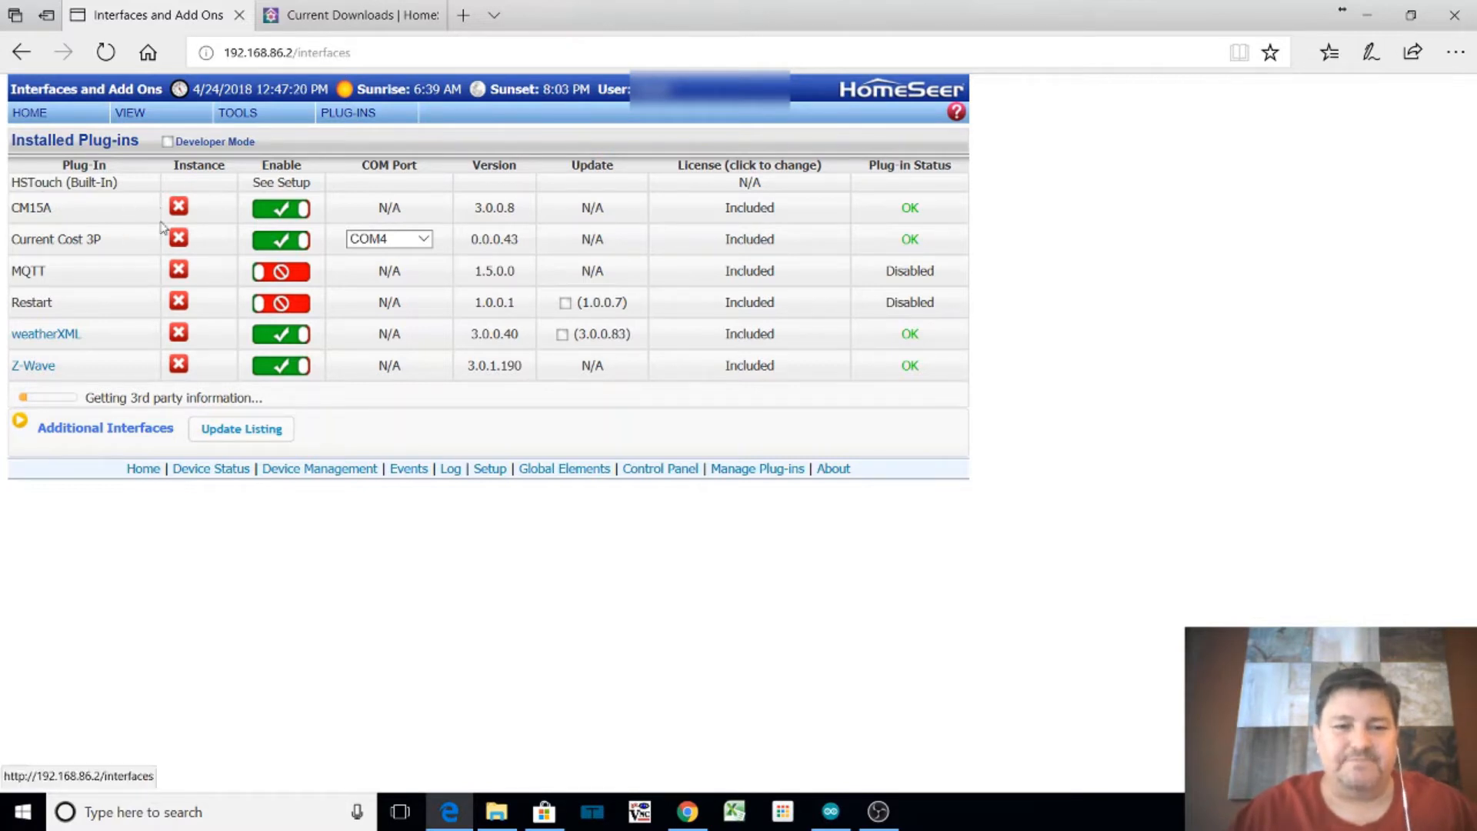
pyautogui.click(21, 425)
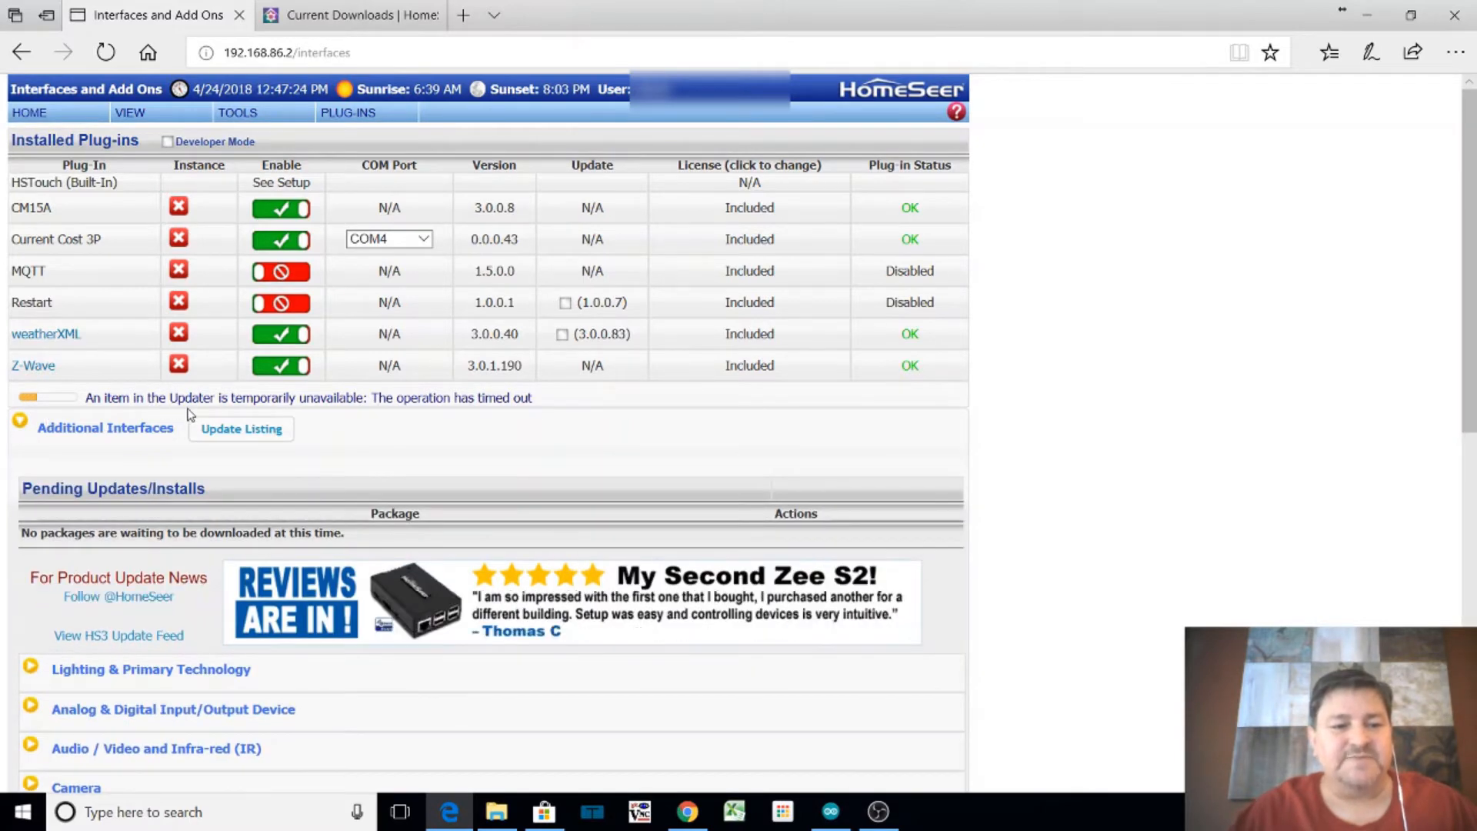
pyautogui.scroll(-4, 177, 413)
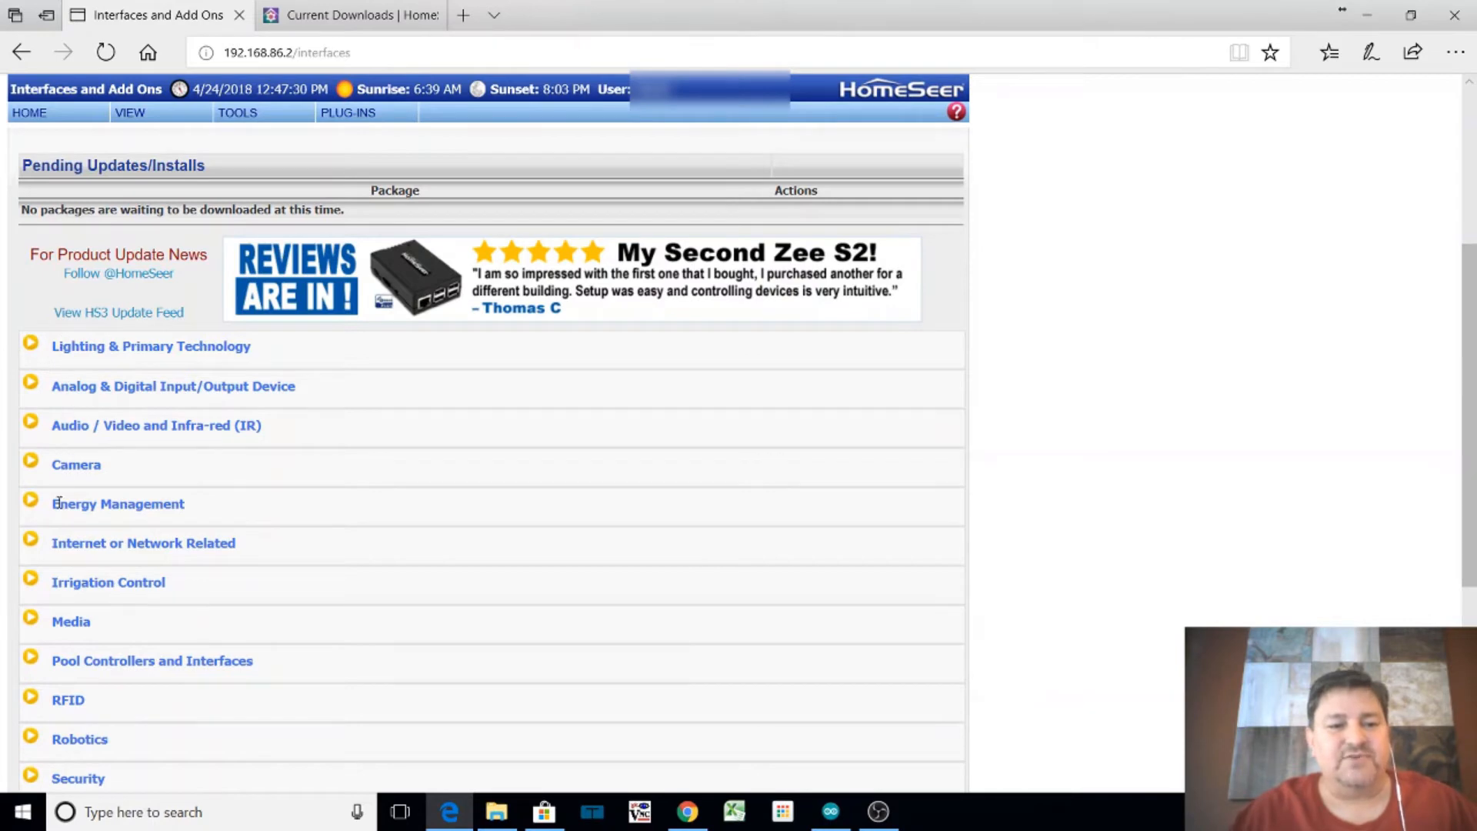
pyautogui.click(32, 351)
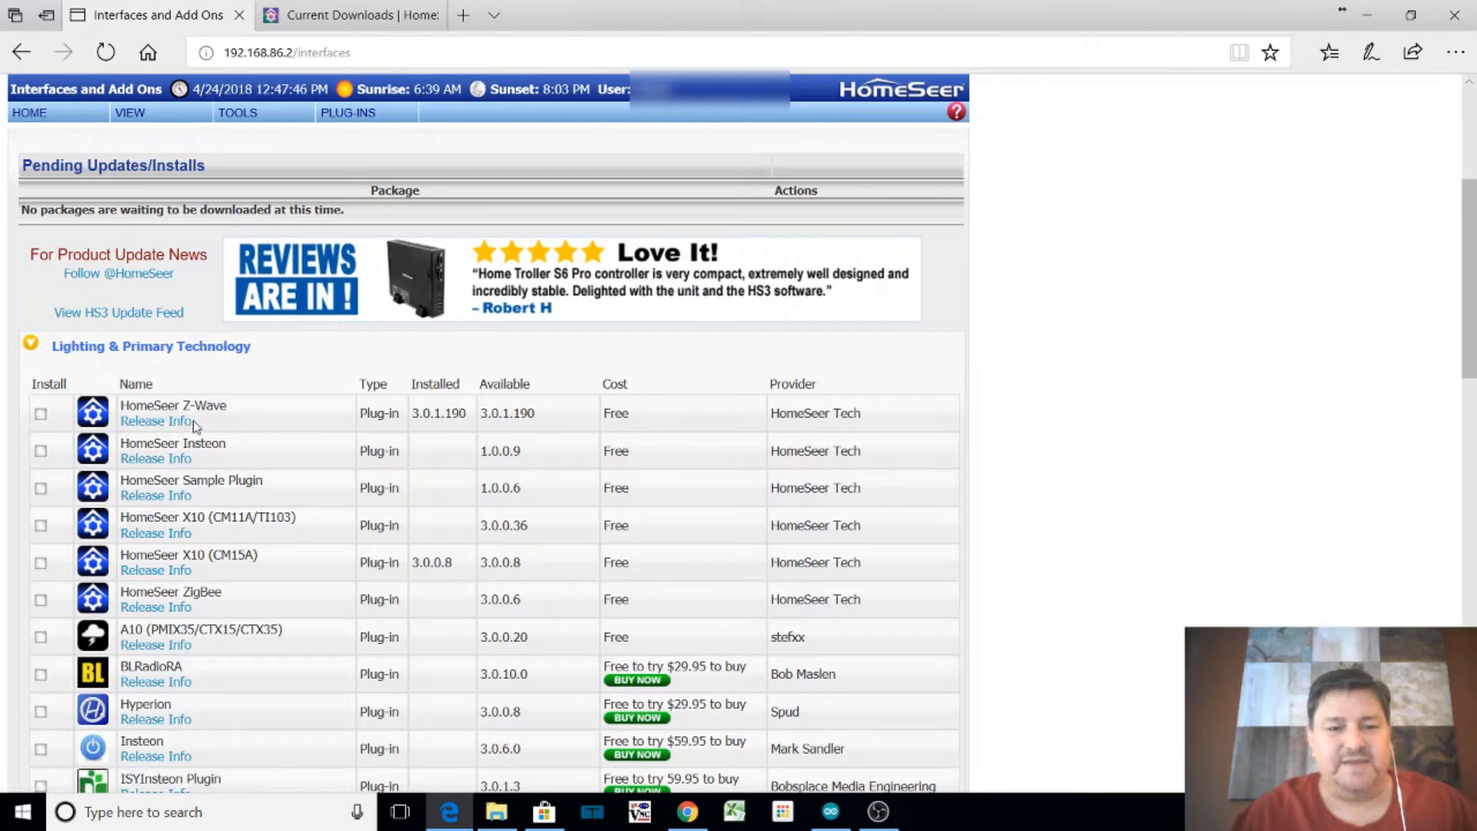
# Mark the HomeSeer Z-Wave and HomeSeer X10 (CM15A) plug-ins for installation and check the installed plug-ins list
pyautogui.click(41, 414)
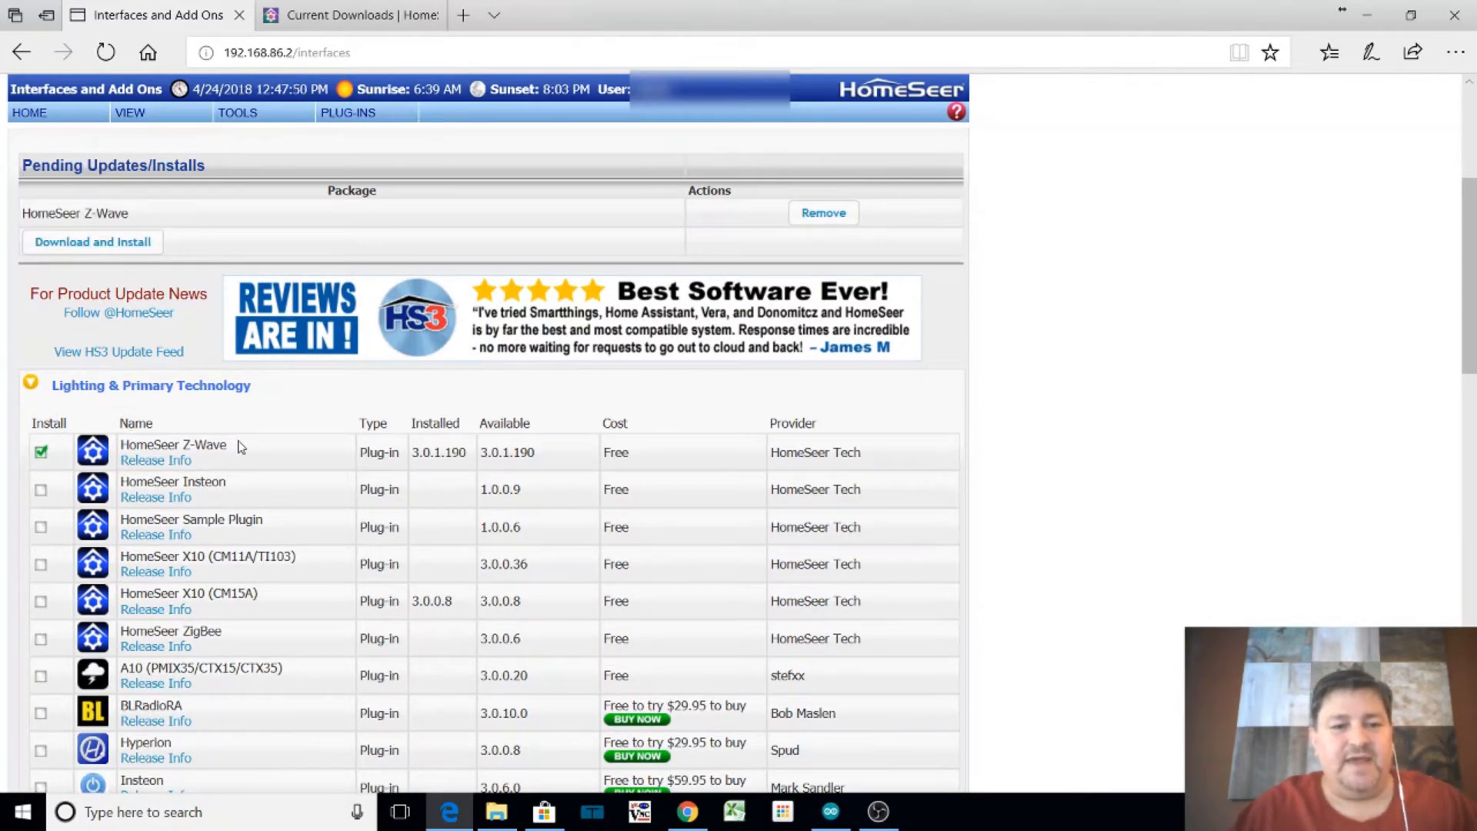
pyautogui.scroll(-1, 242, 446)
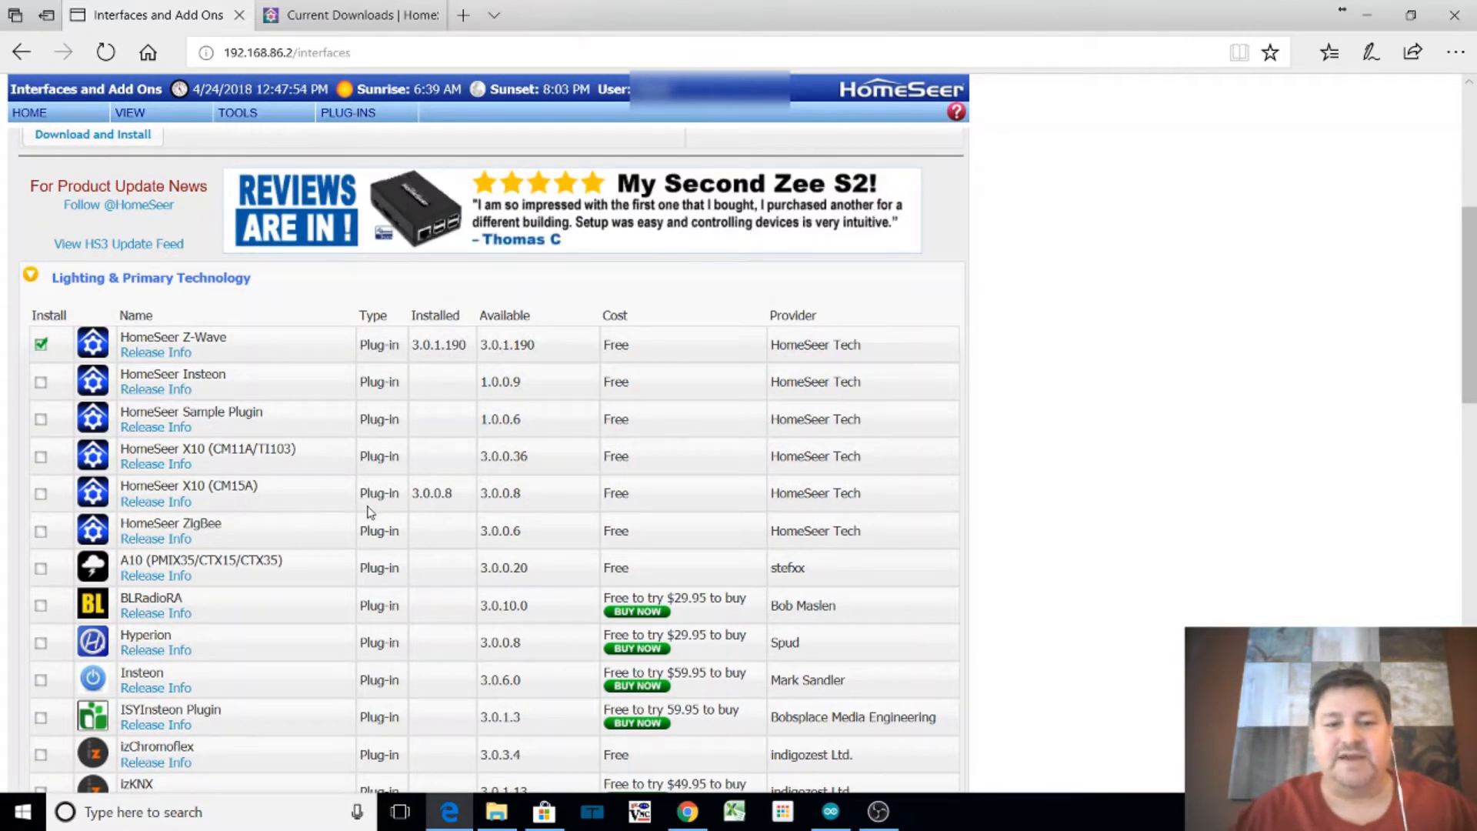
pyautogui.click(43, 495)
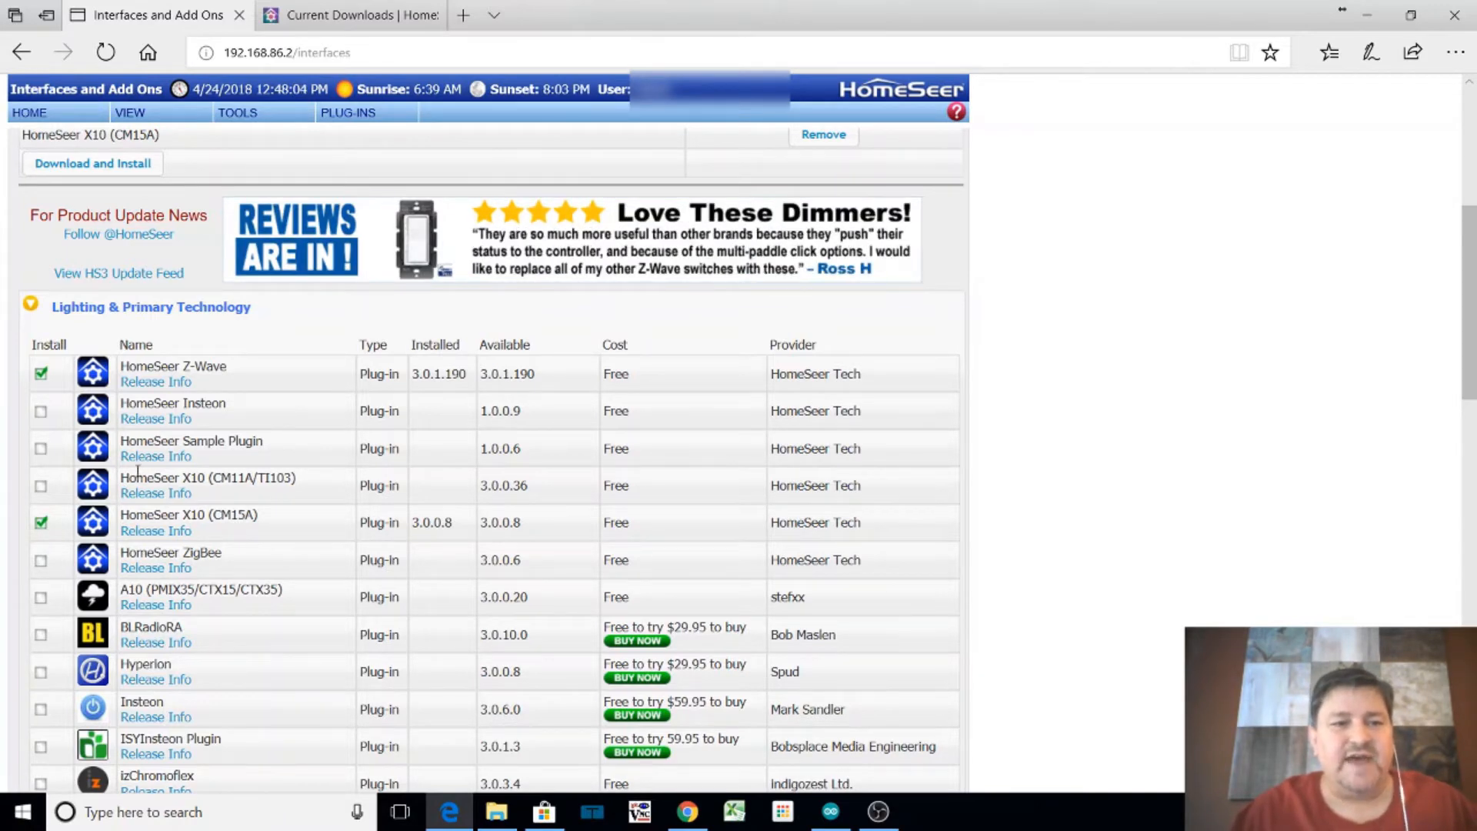
pyautogui.scroll(2, 137, 471)
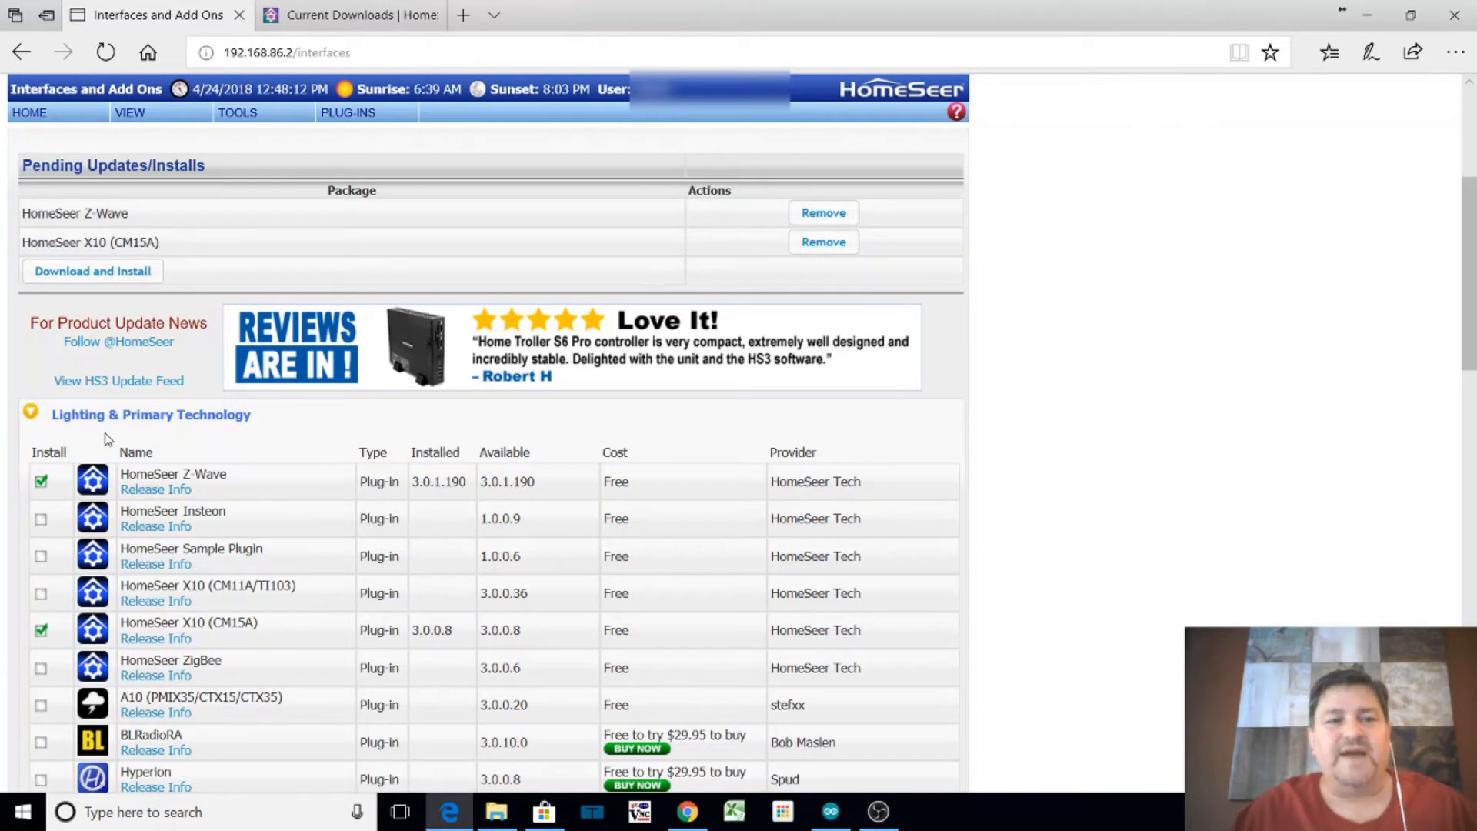
pyautogui.scroll(5, 108, 439)
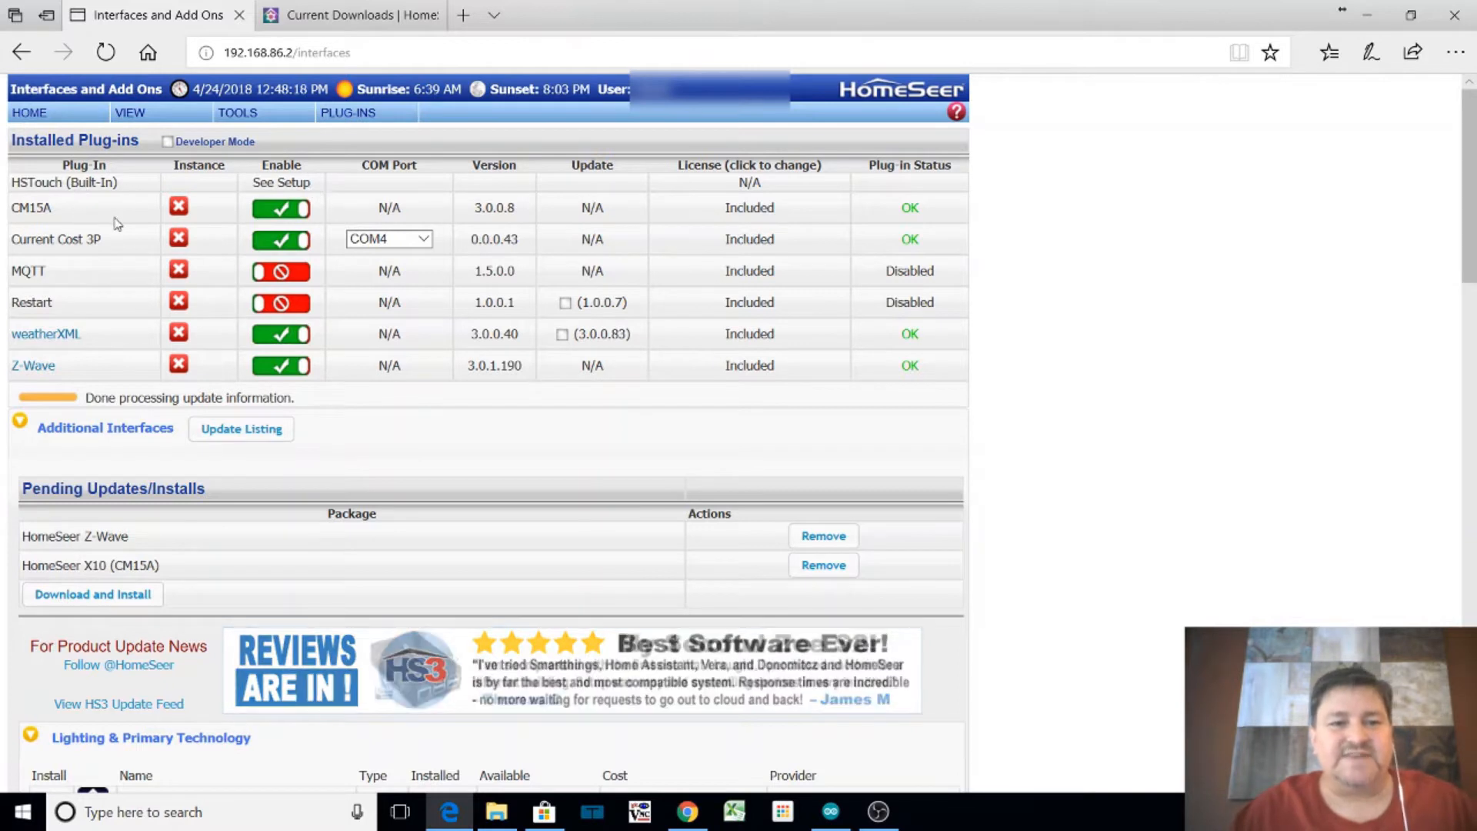
pyautogui.click(299, 214)
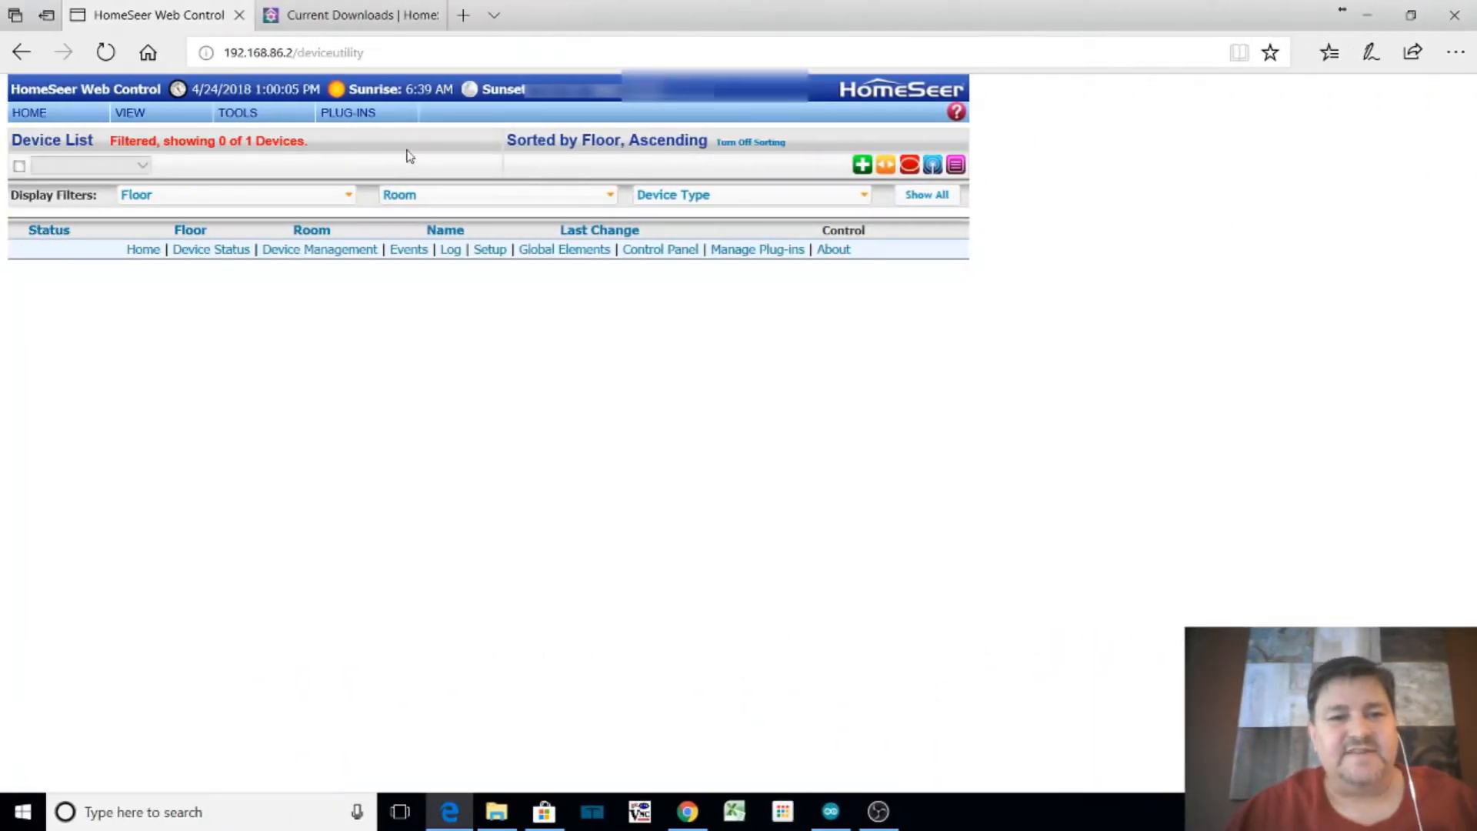
# Open Z-Wave controller management and review the Z-Wave Networks and Options section, collapsing it when finished
pyautogui.moveTo(346, 123)
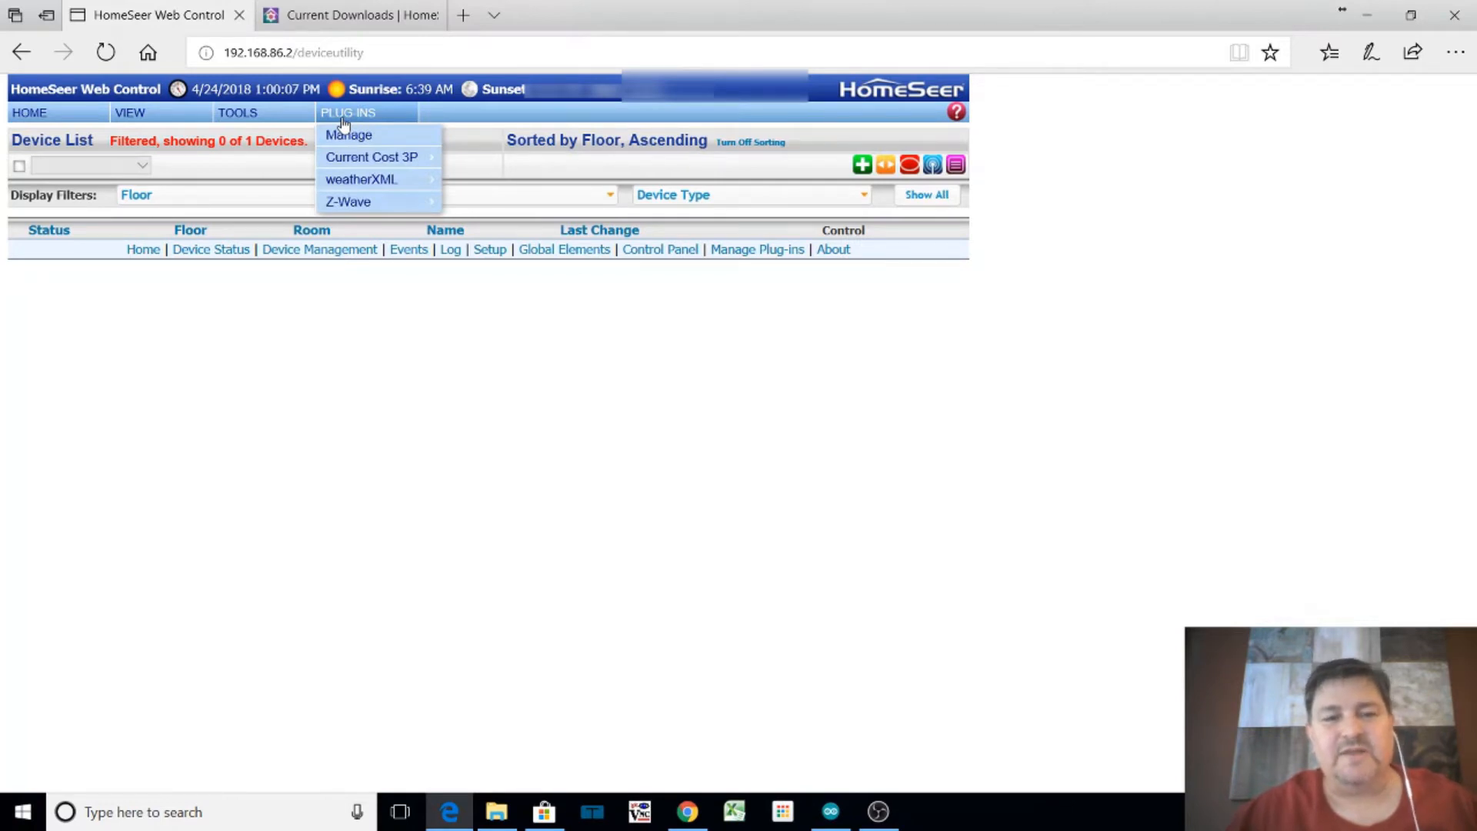
pyautogui.moveTo(357, 208)
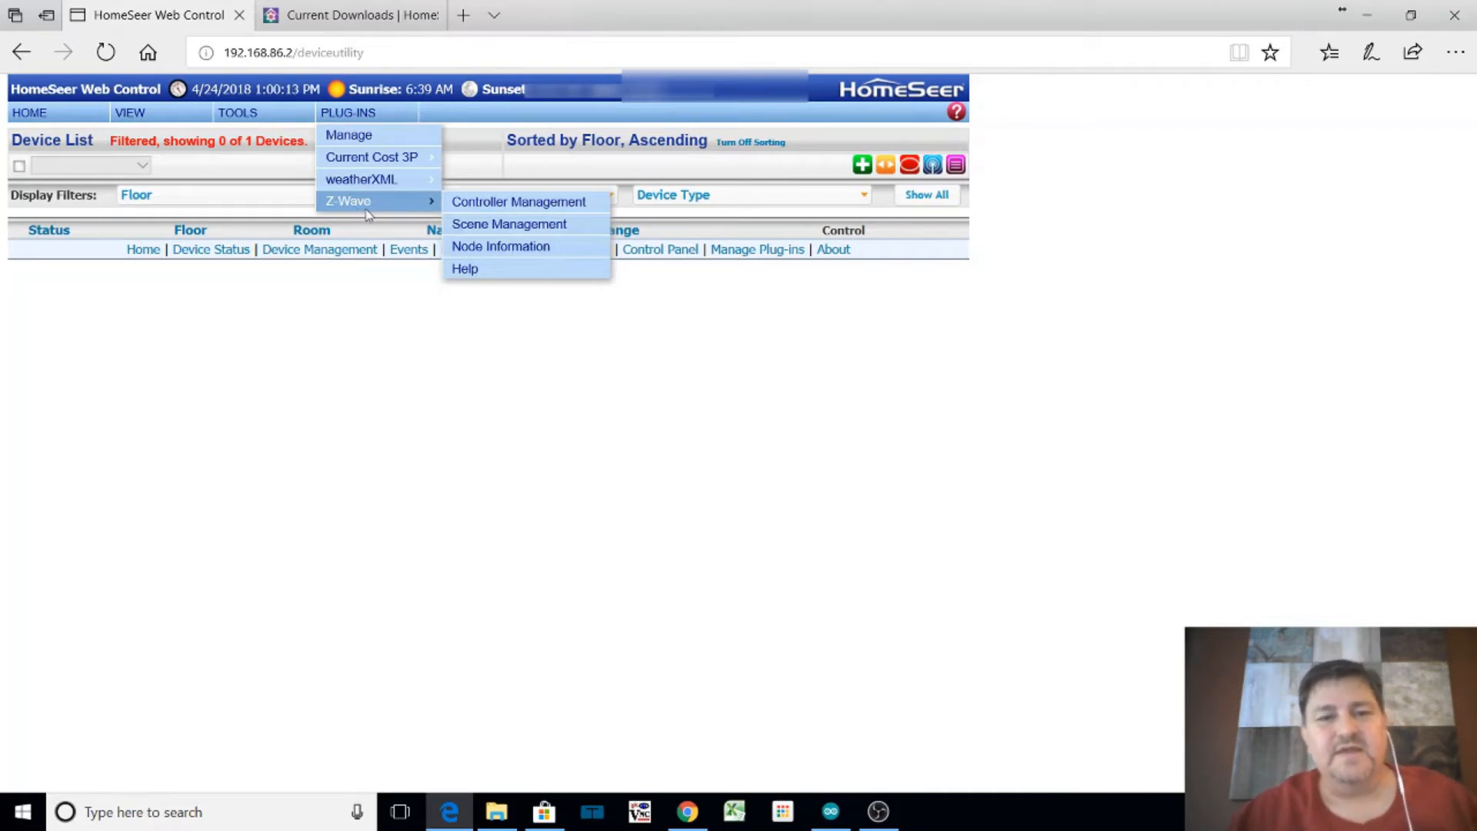
pyautogui.click(471, 203)
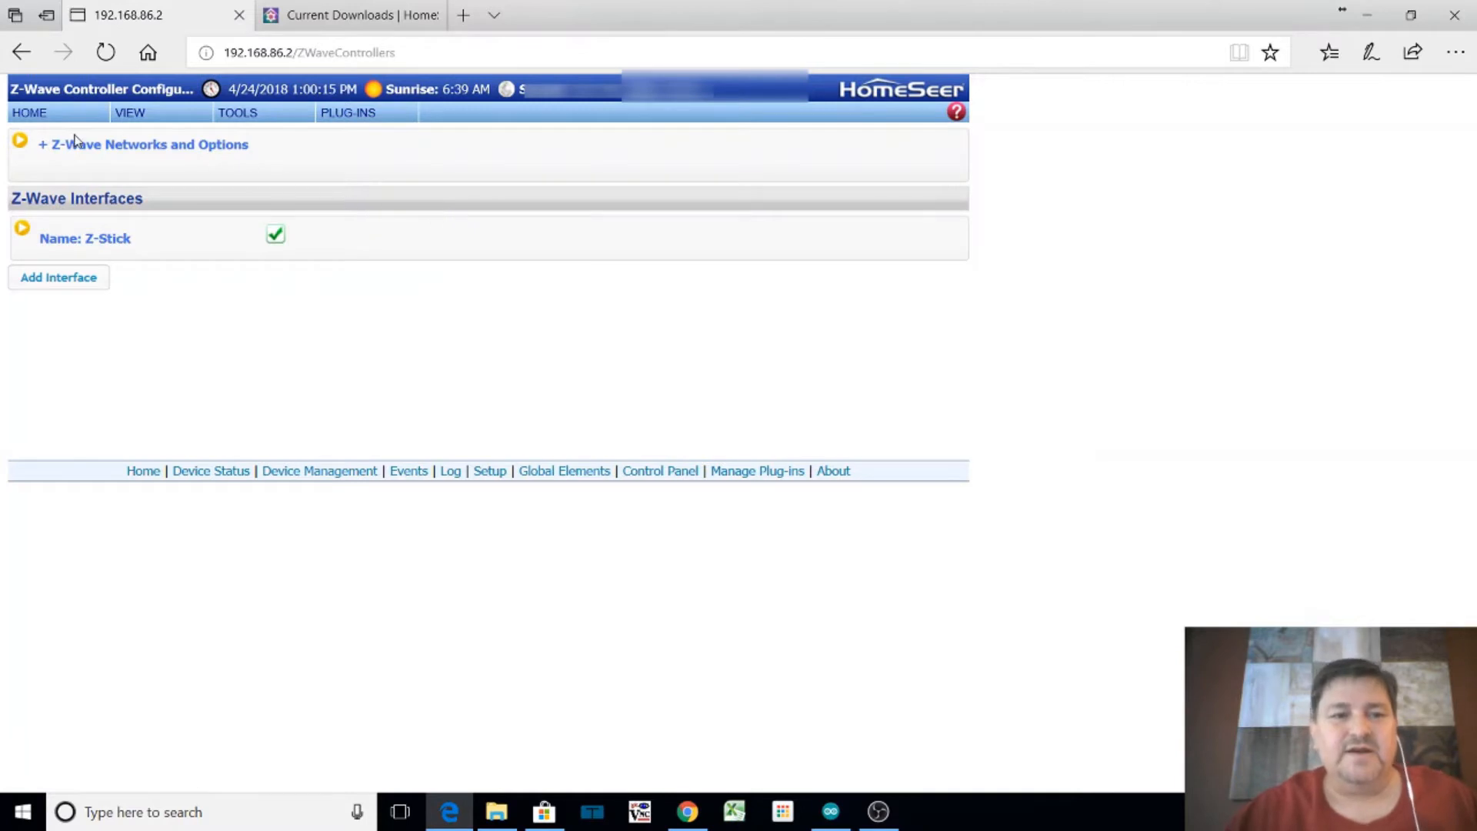
pyautogui.click(69, 146)
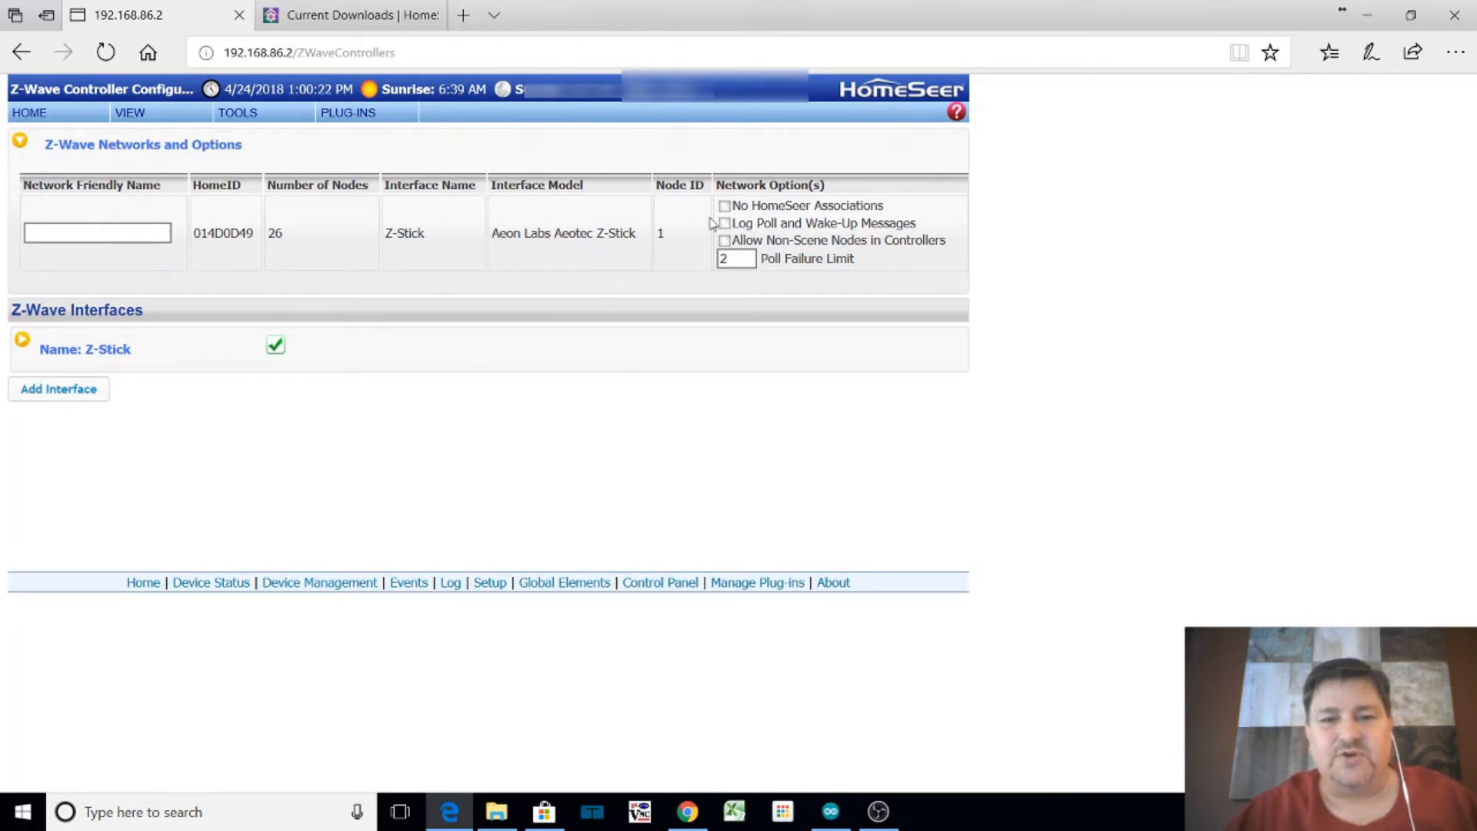
pyautogui.click(65, 236)
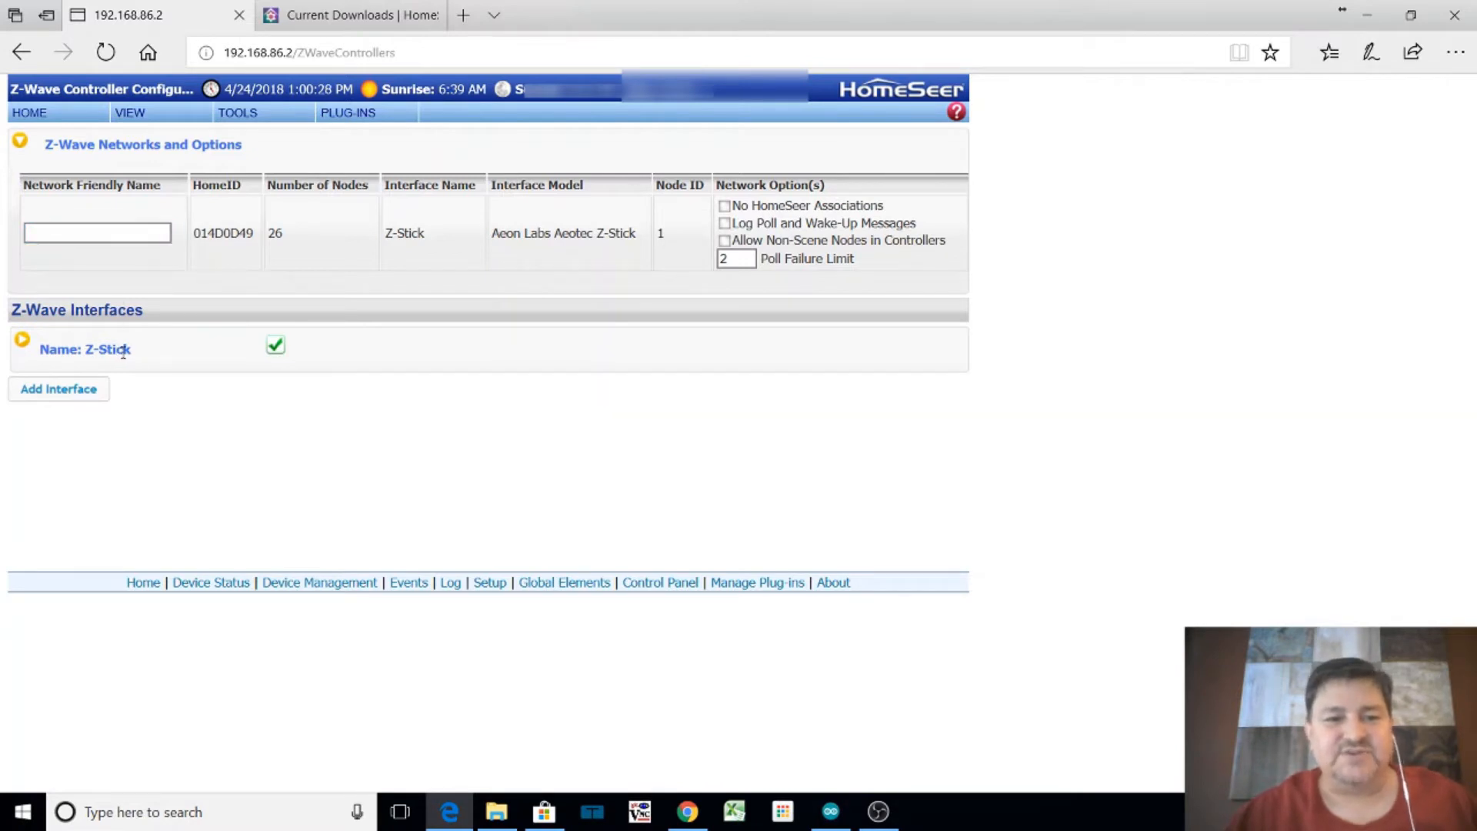
pyautogui.click(20, 143)
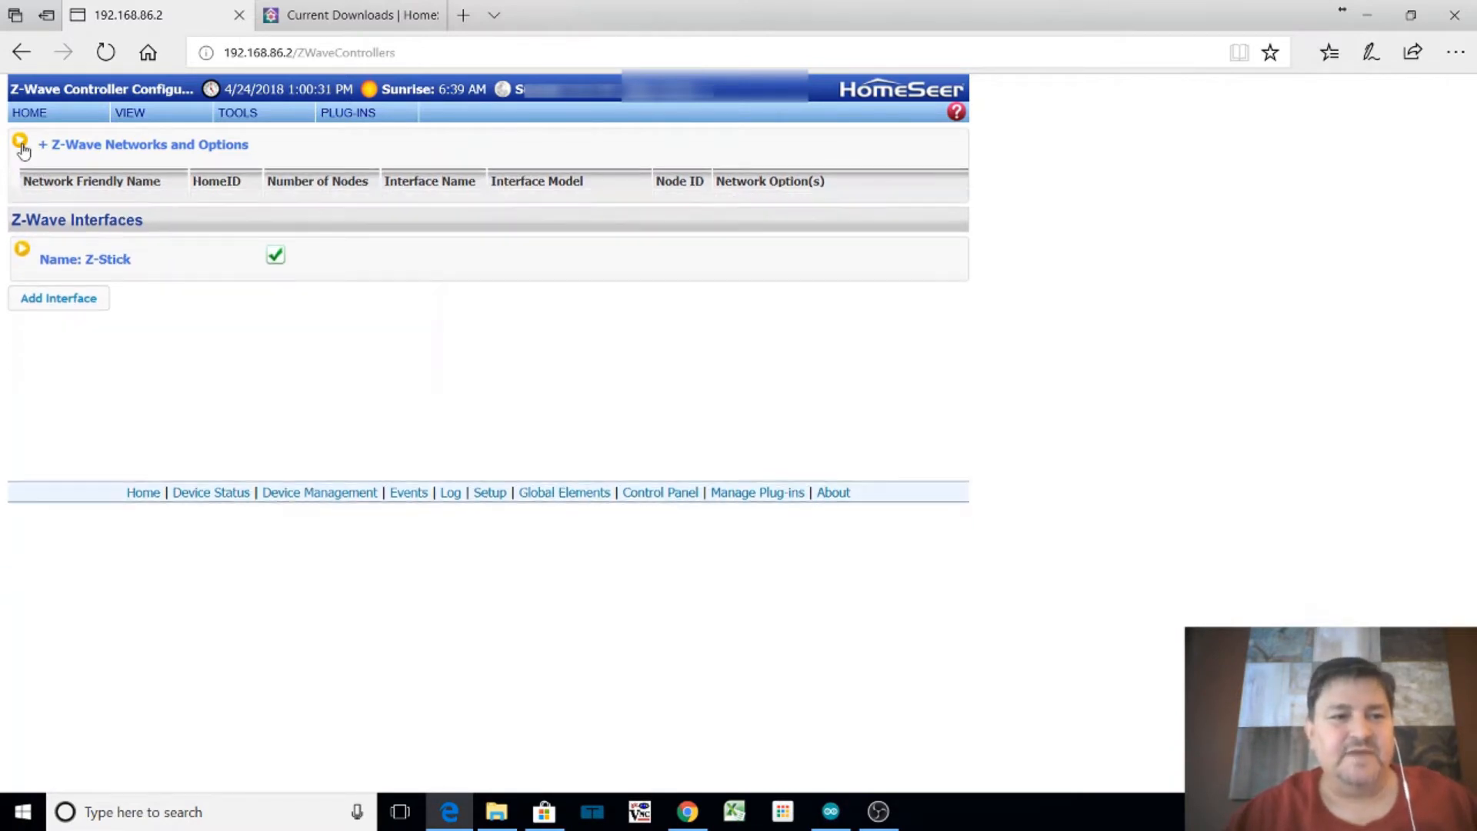
# Expand the Z-Stick interface and review its available controller actions without choosing one
pyautogui.click(21, 232)
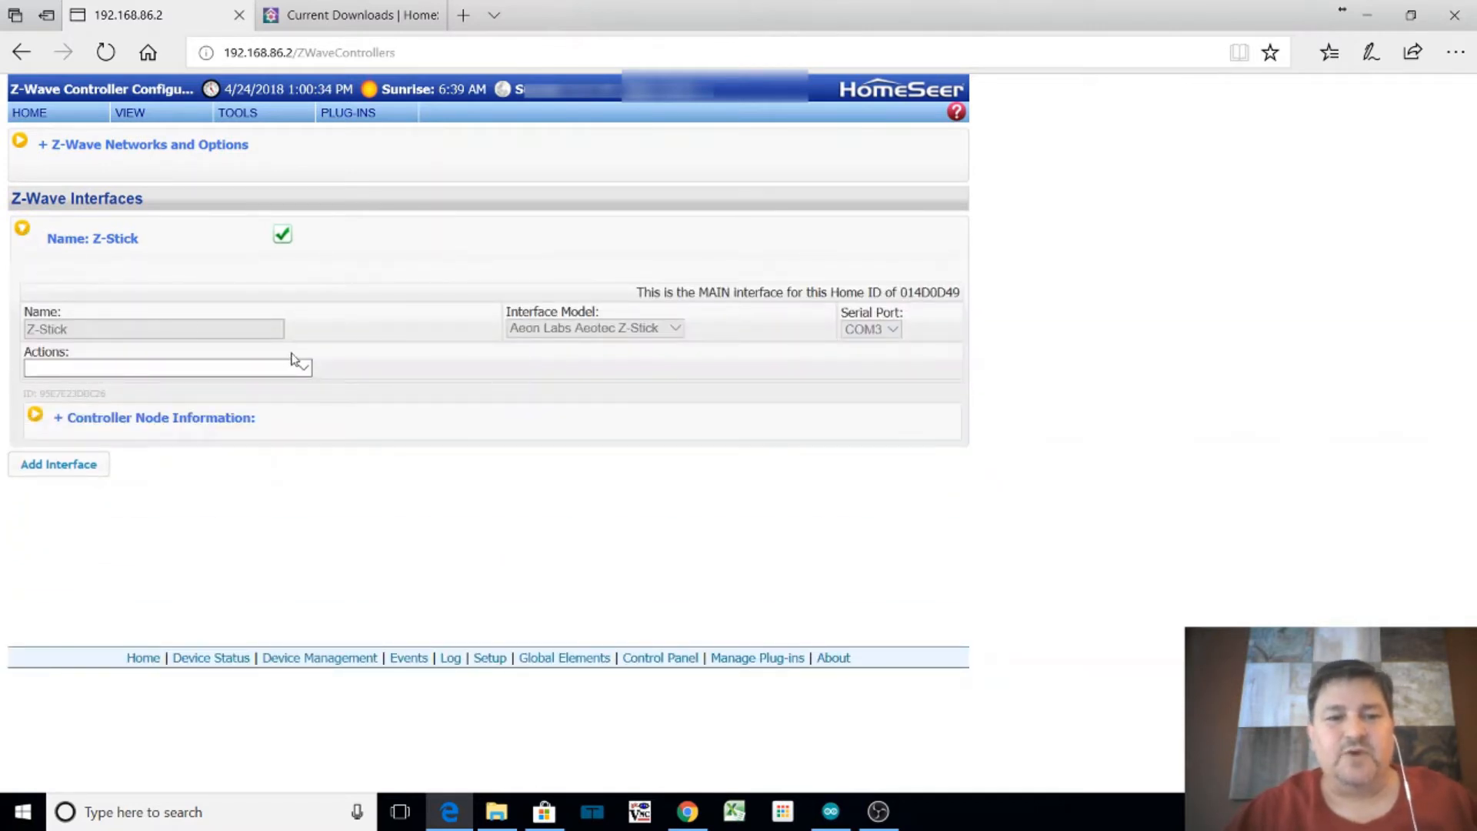
pyautogui.click(306, 374)
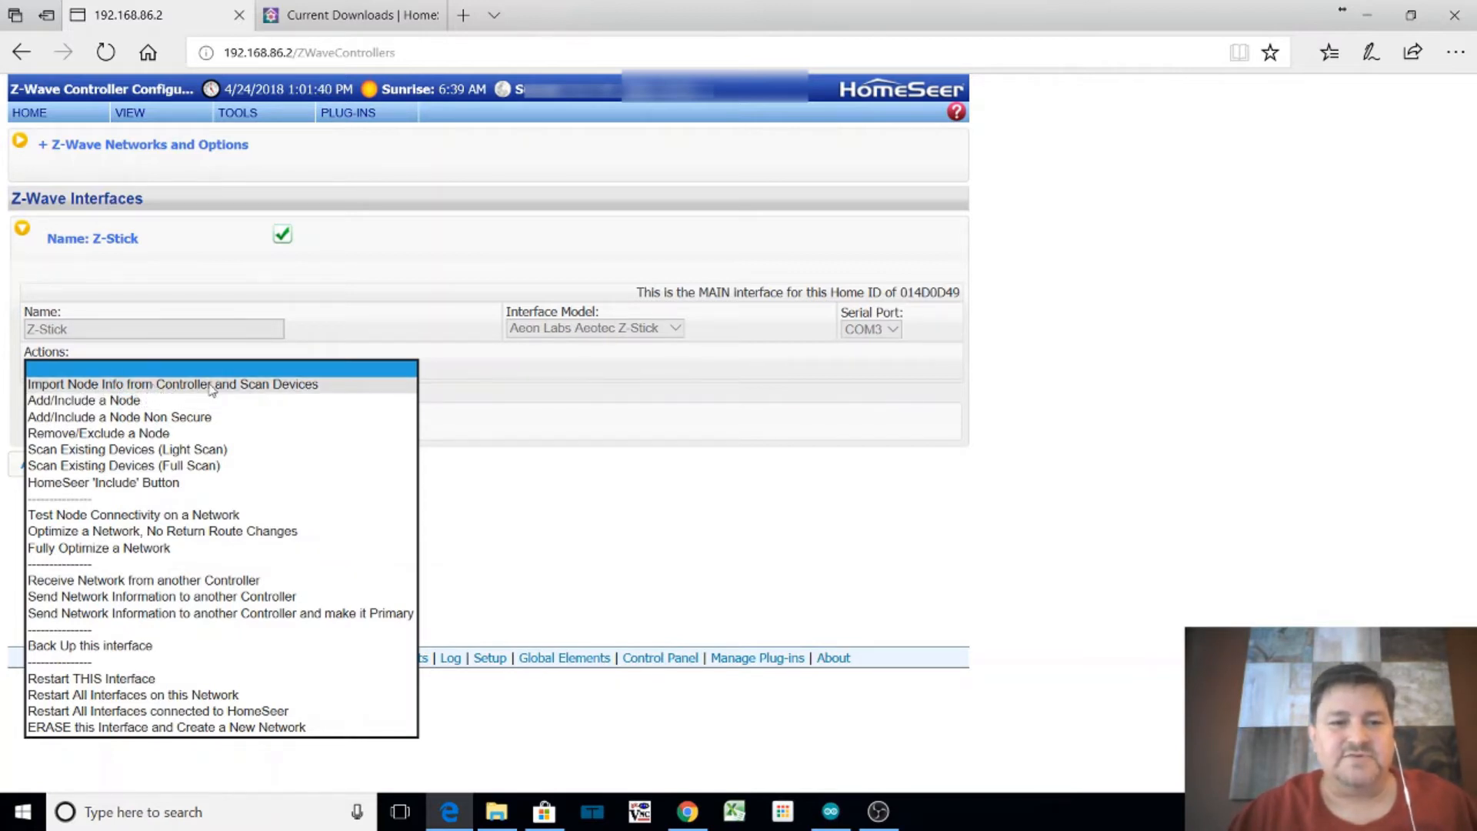
pyautogui.click(100, 274)
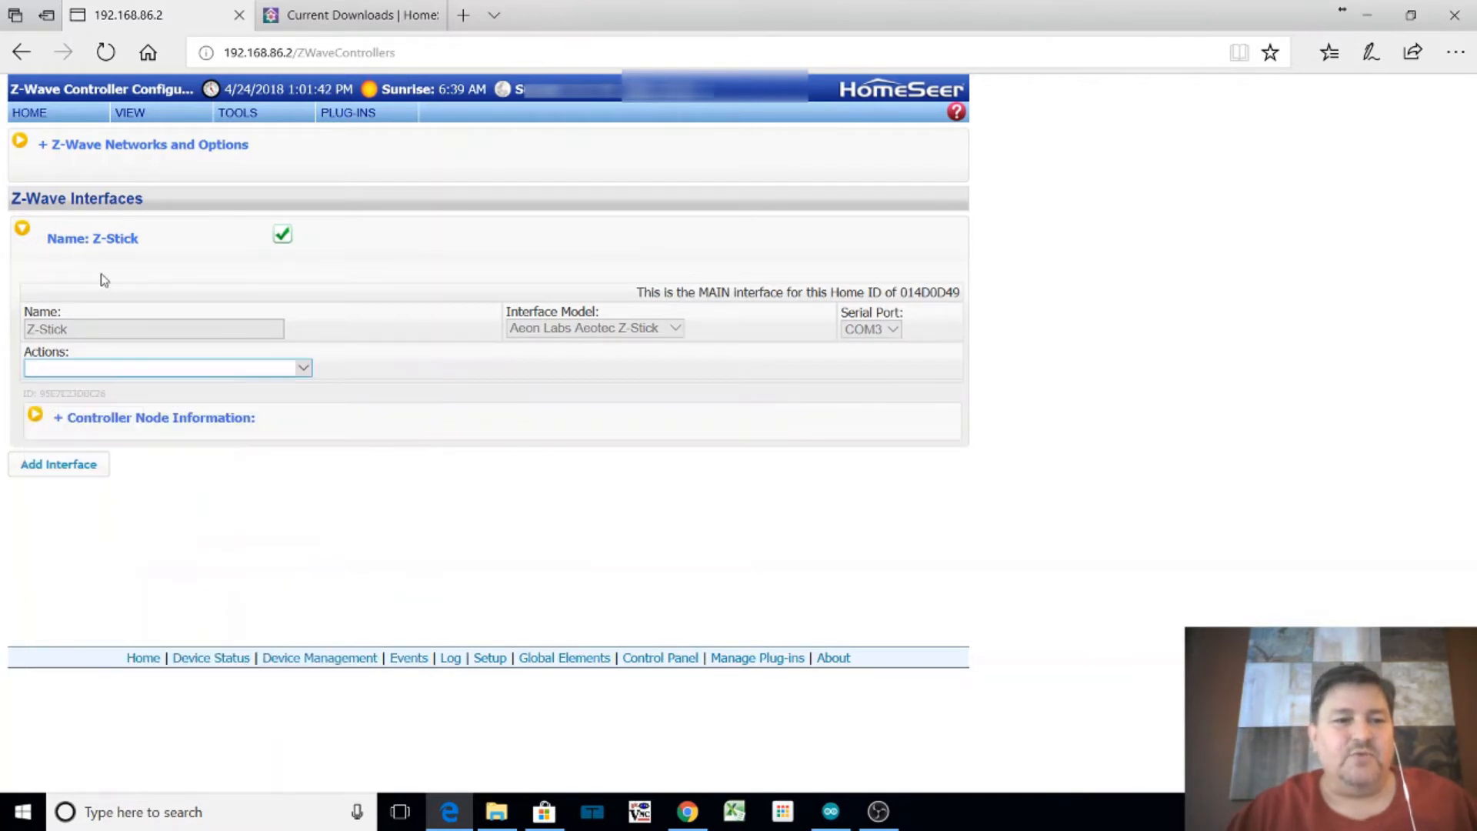
# Return to the device list and create a new device named Couch Light
pyautogui.click(43, 116)
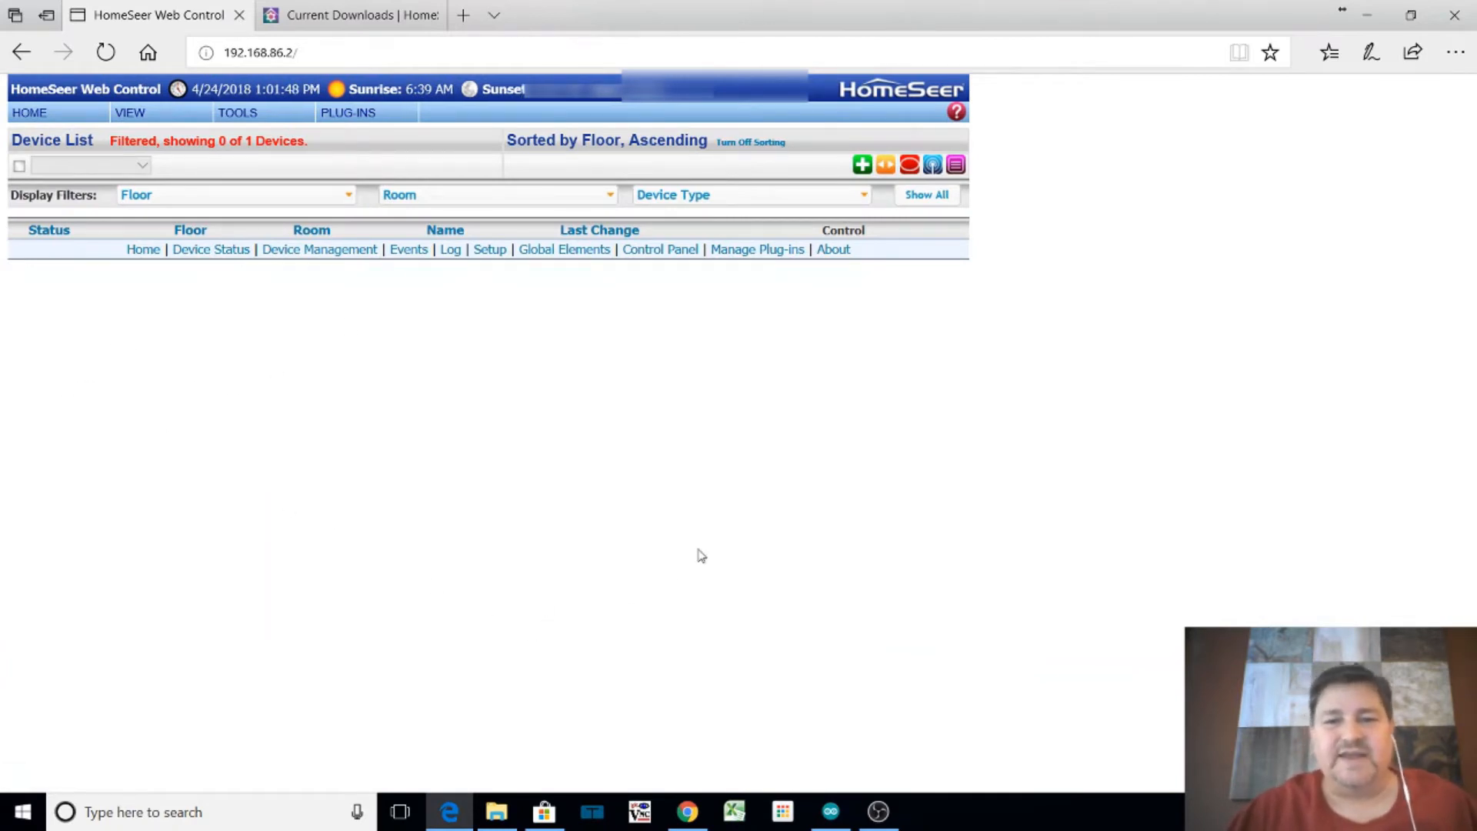
pyautogui.click(863, 165)
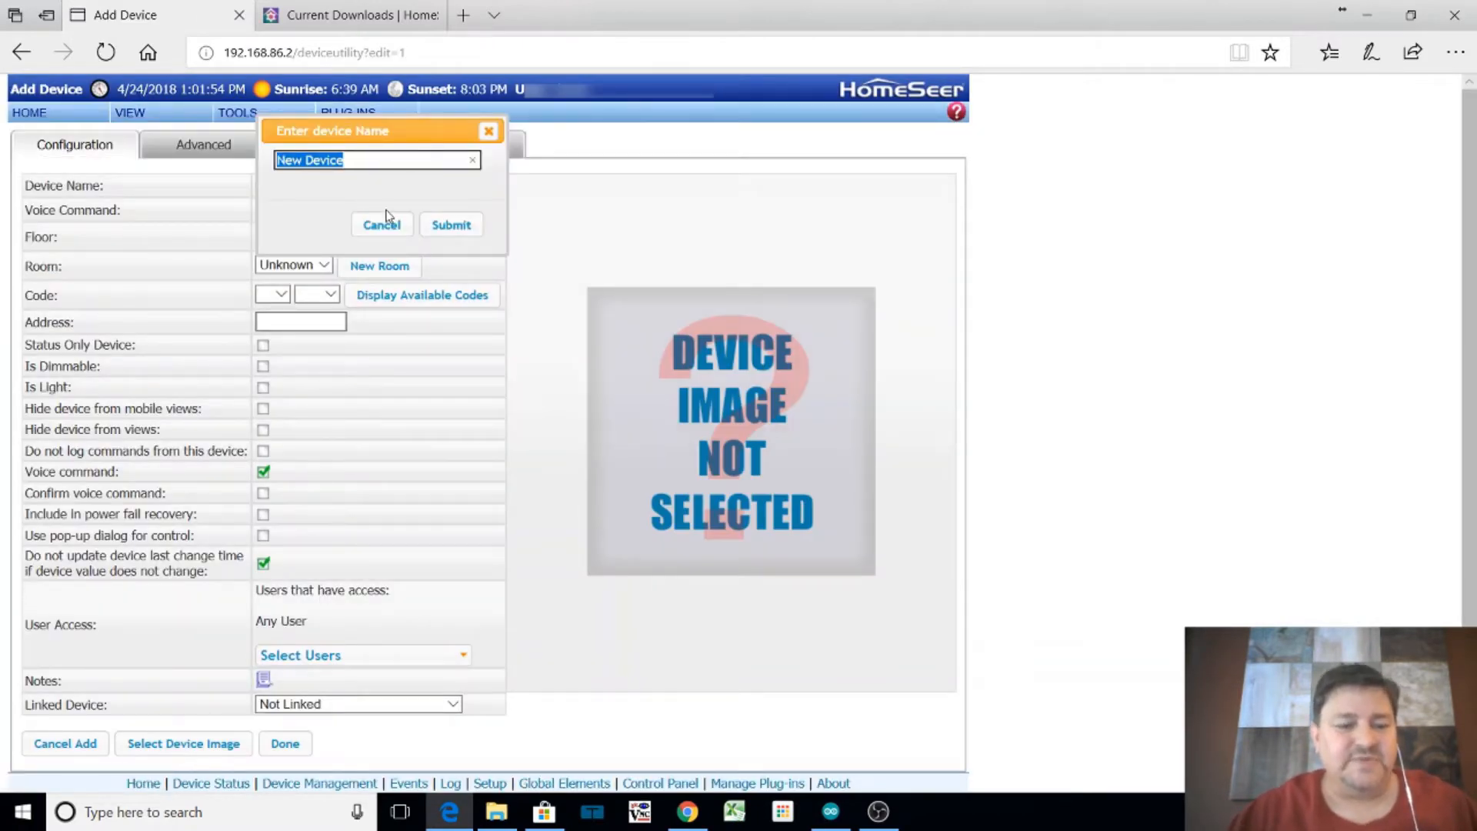
pyautogui.write('C')
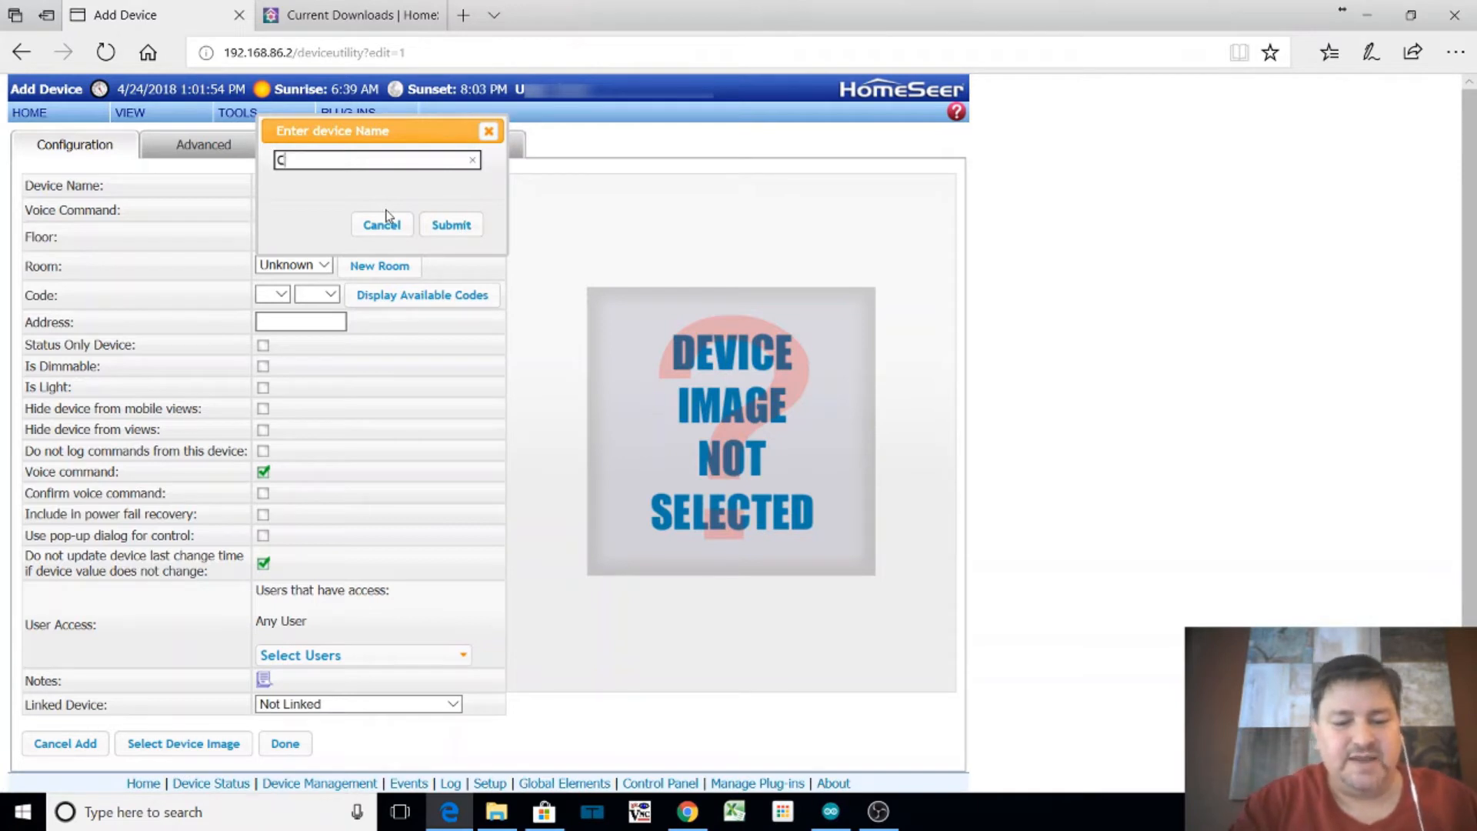
pyautogui.write('ouch Light')
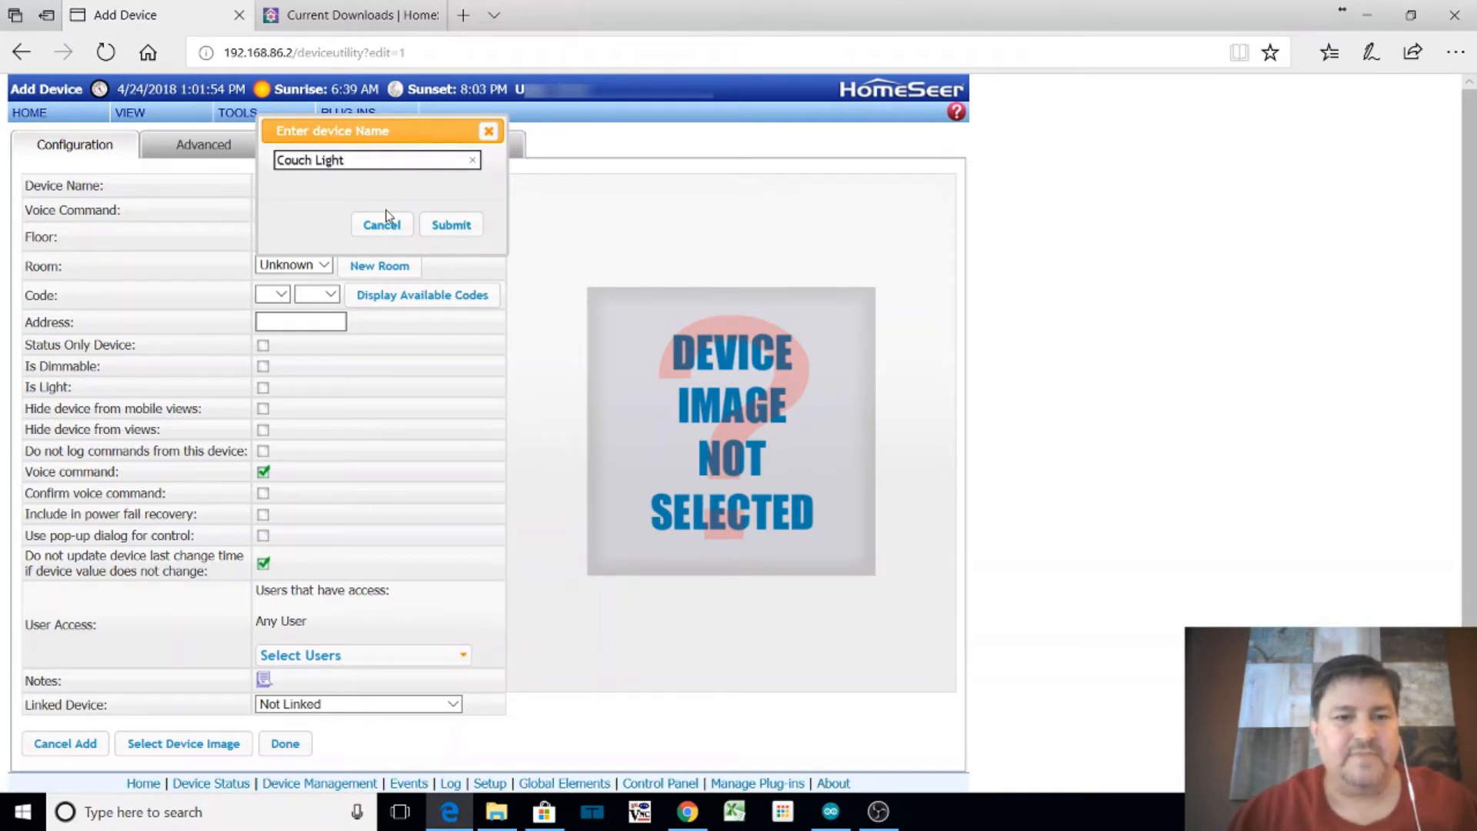
pyautogui.click(452, 230)
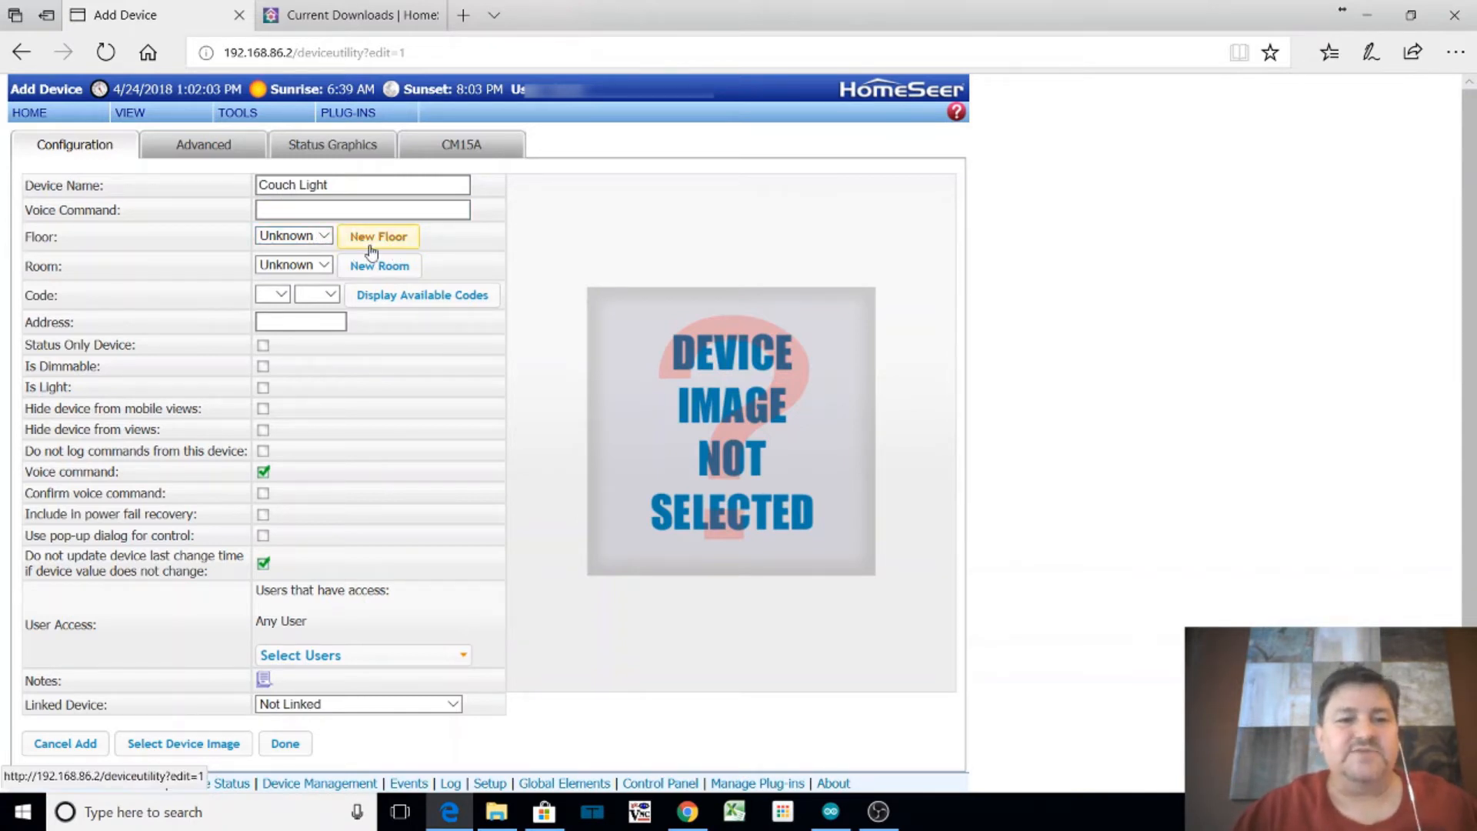
# Assign the Couch Light device to floor 1st and room Den
pyautogui.click(327, 237)
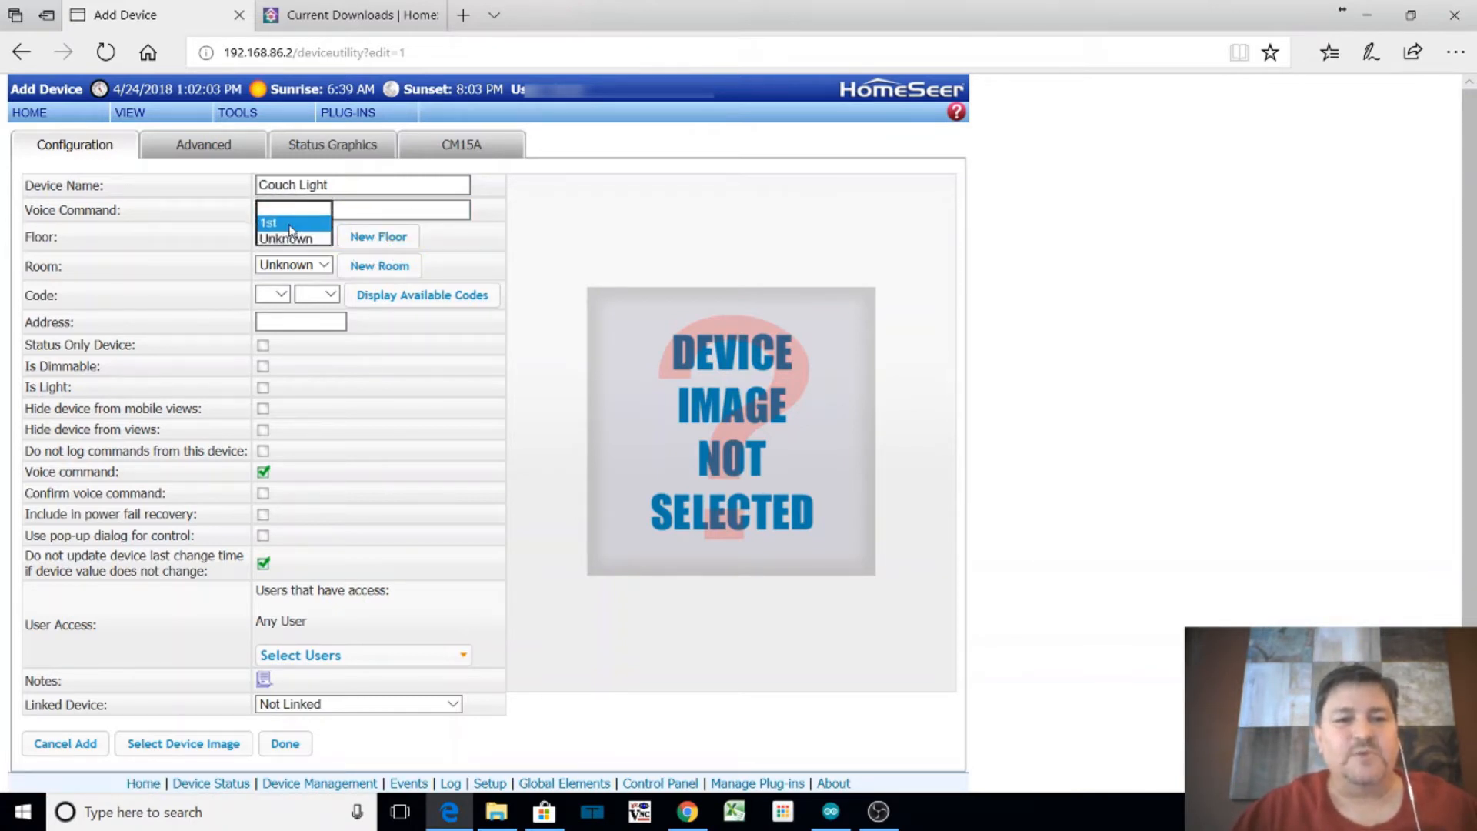
pyautogui.click(320, 219)
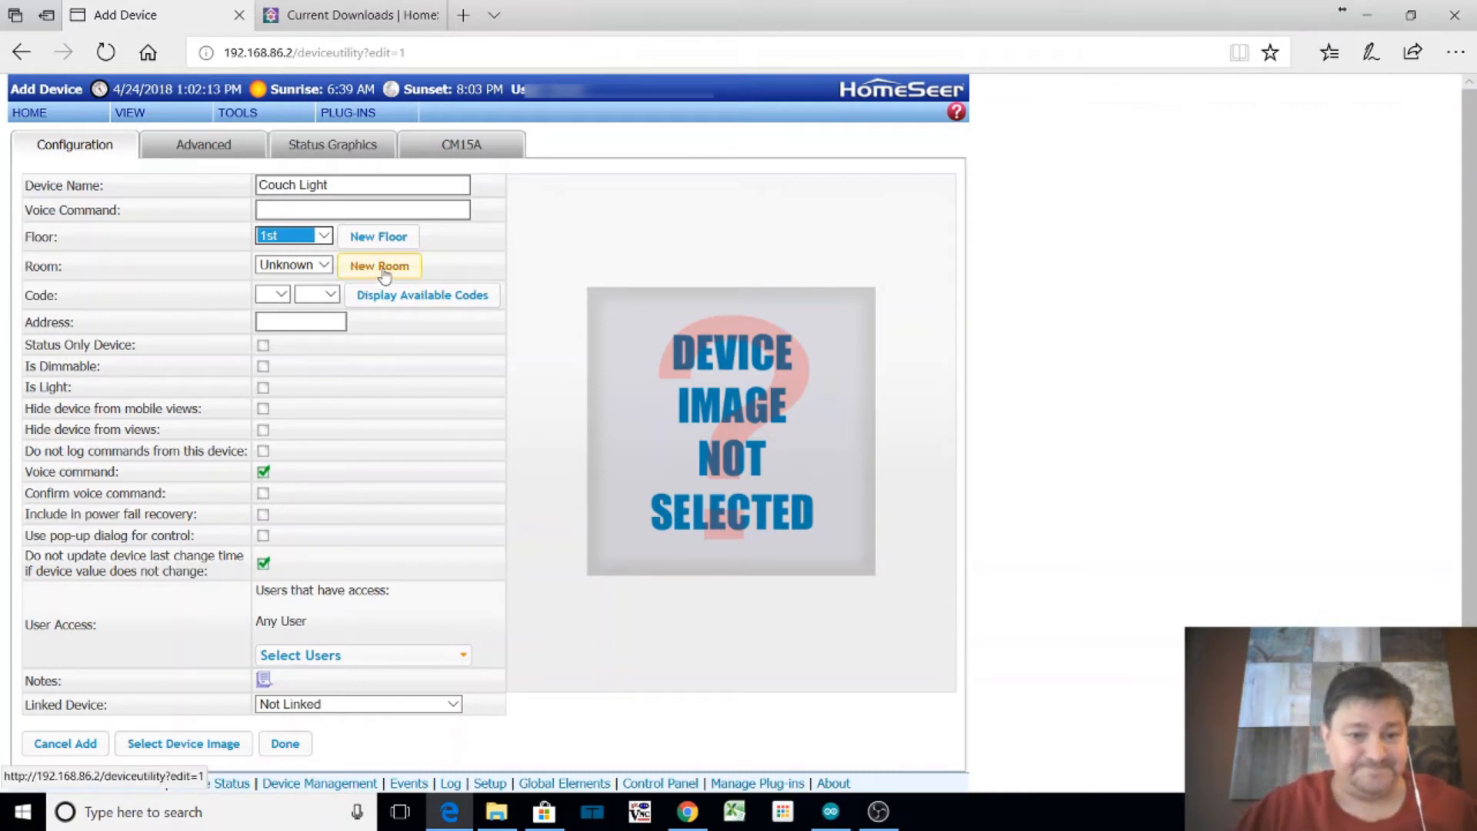
pyautogui.click(325, 266)
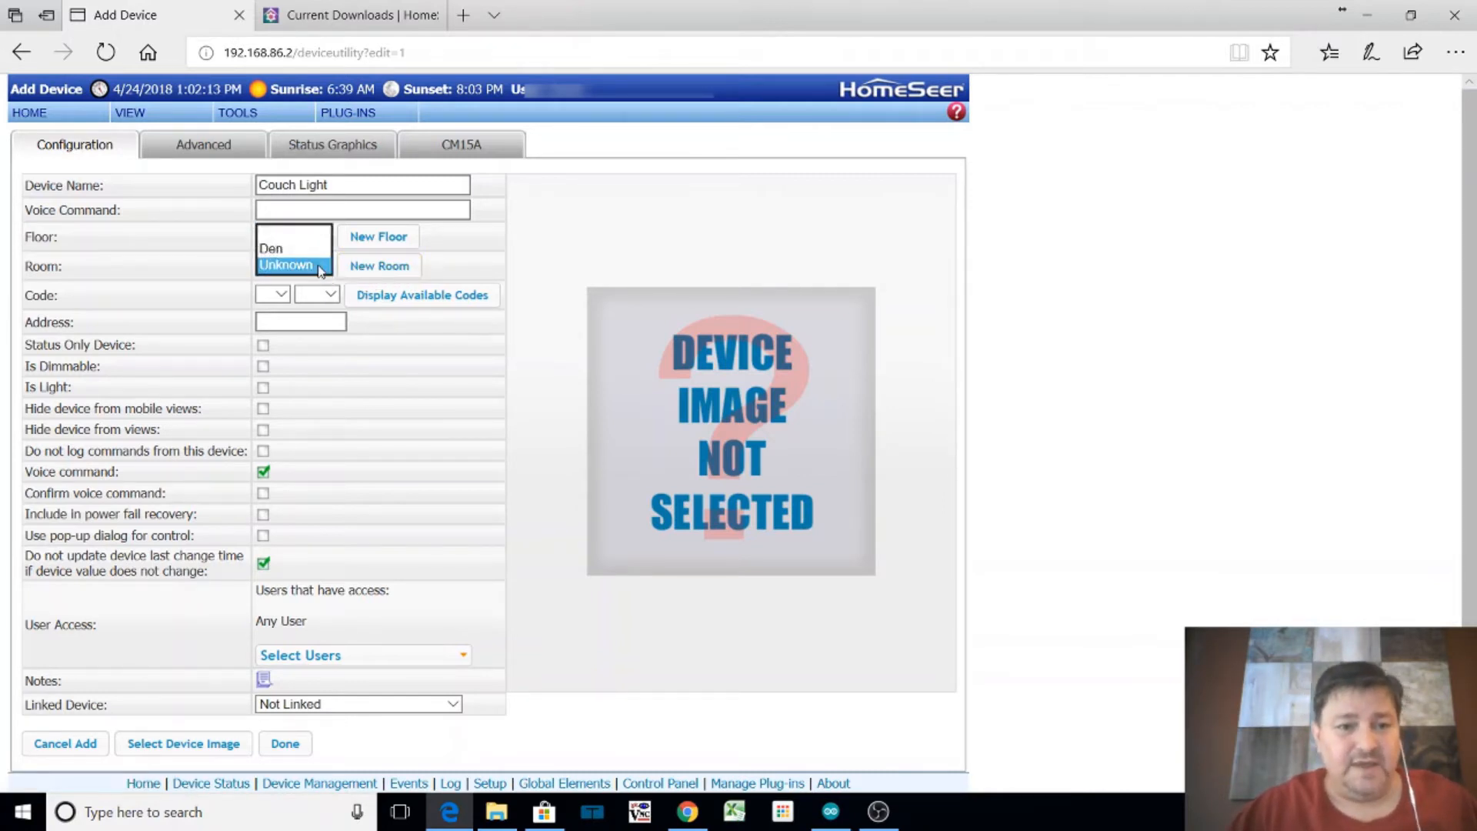
pyautogui.click(294, 250)
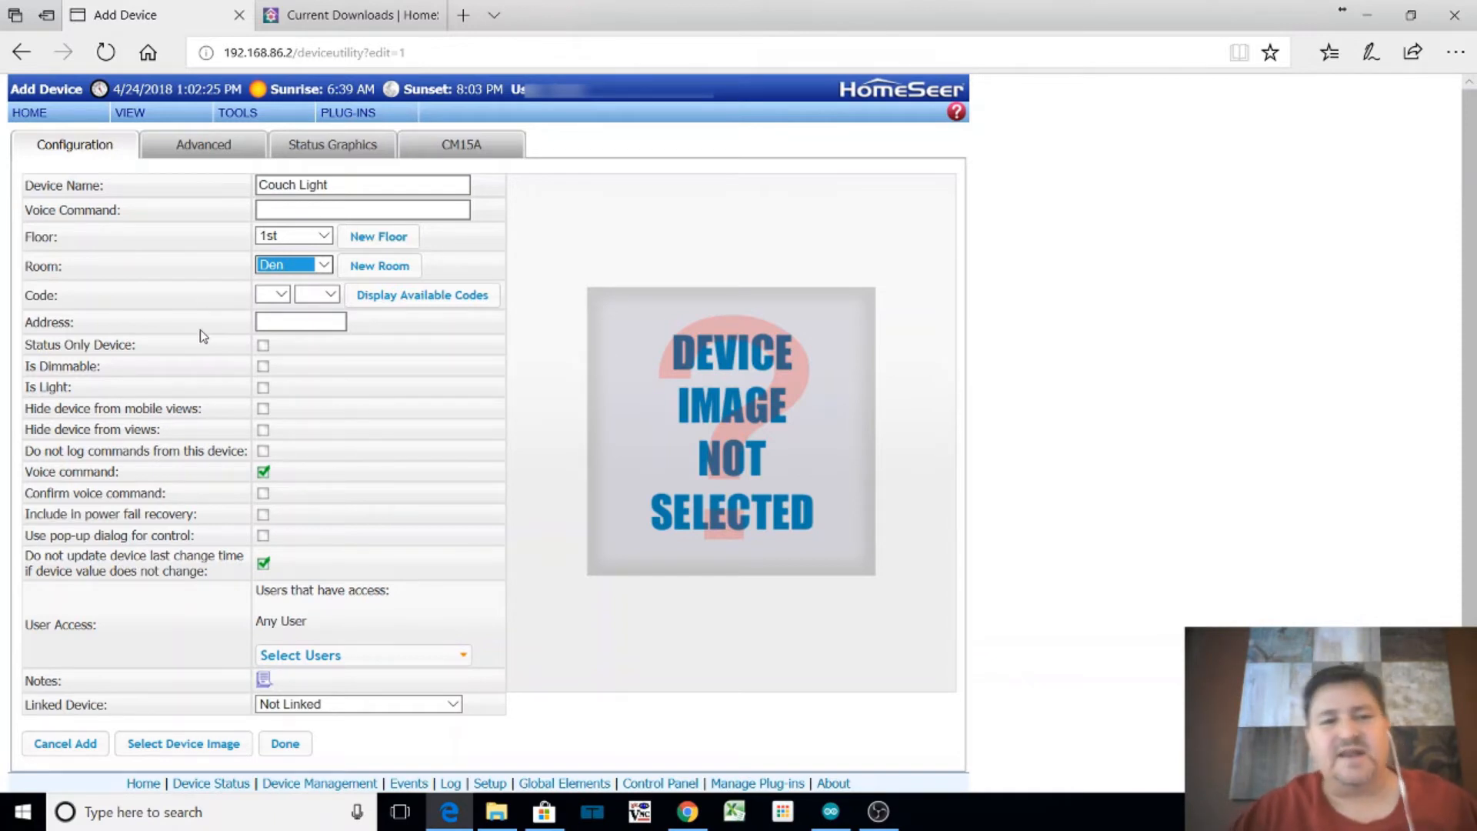
# Set the Couch Light code to A 1 and save the device with the matching CM15A house and unit codes
pyautogui.click(282, 297)
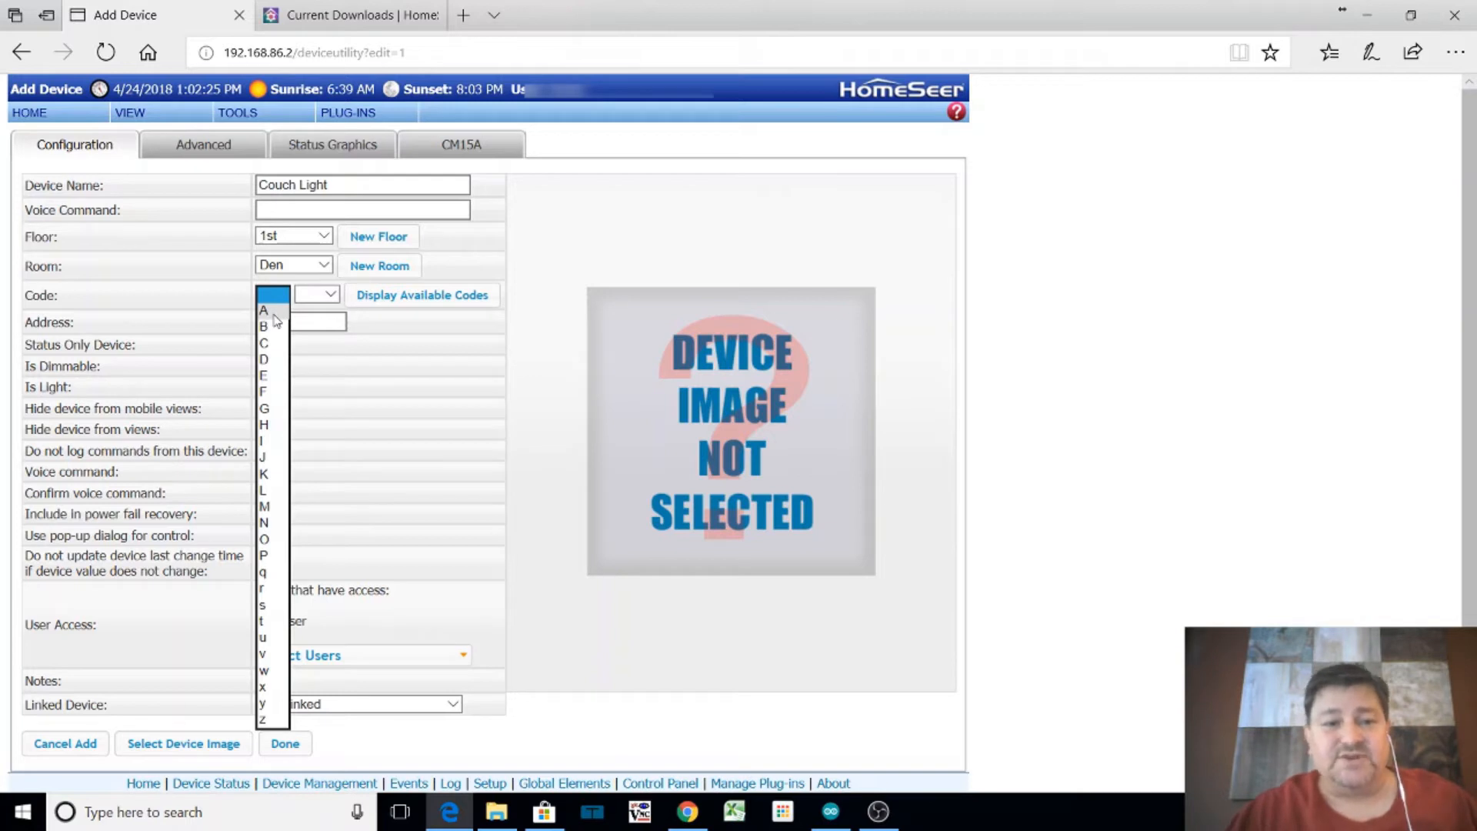
pyautogui.click(275, 315)
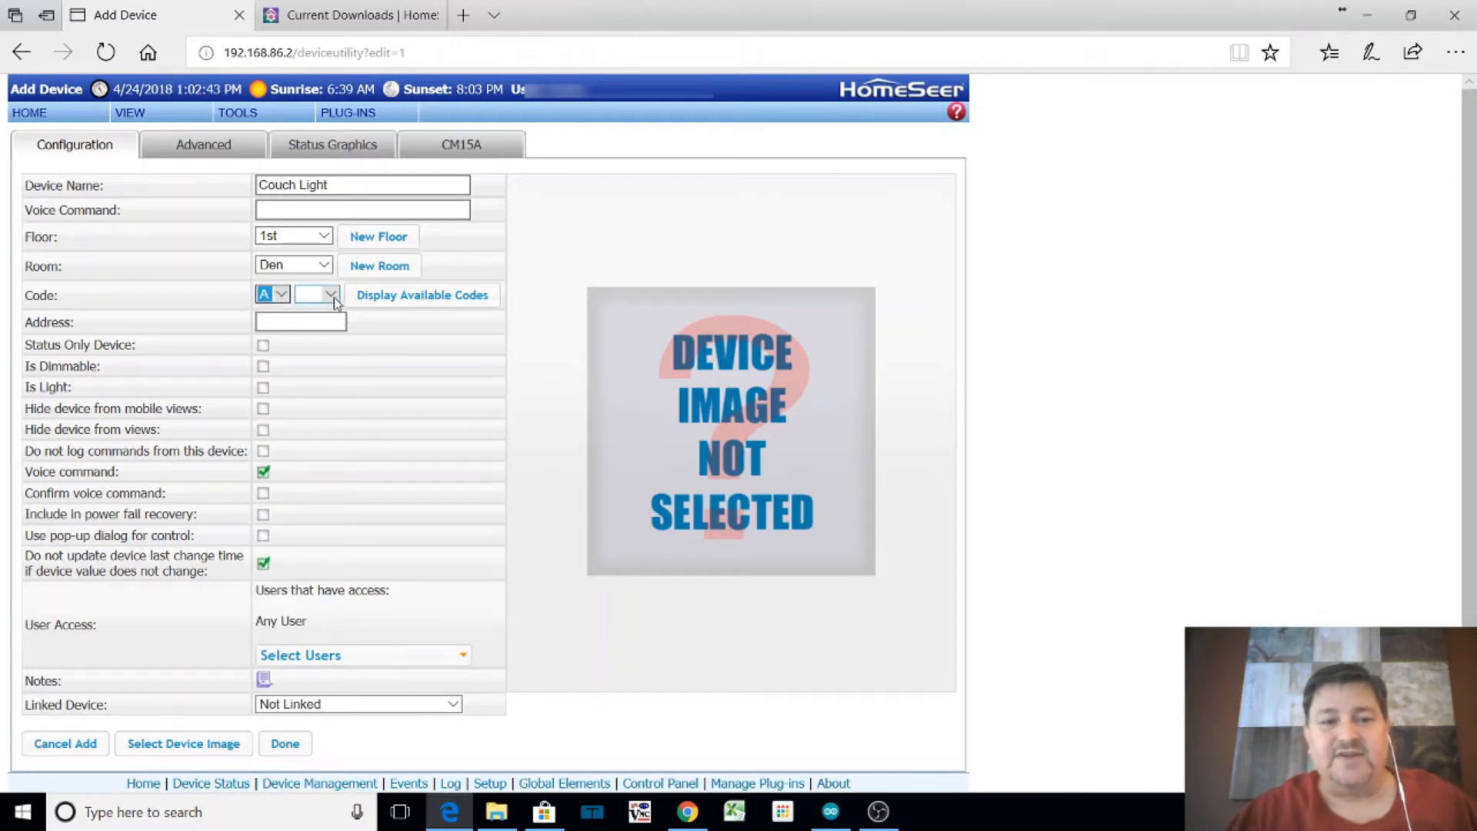
pyautogui.click(316, 294)
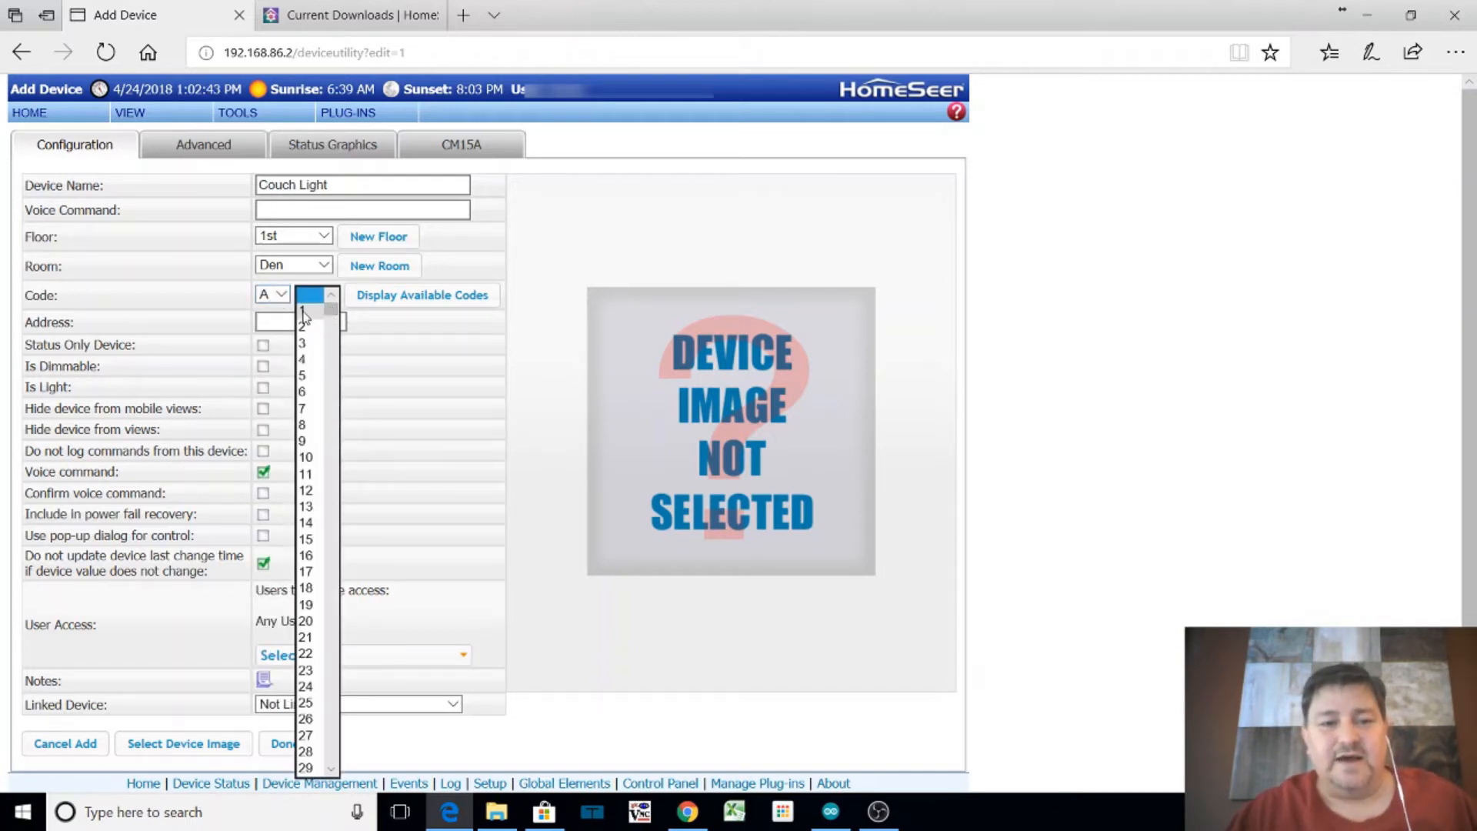
pyautogui.click(306, 310)
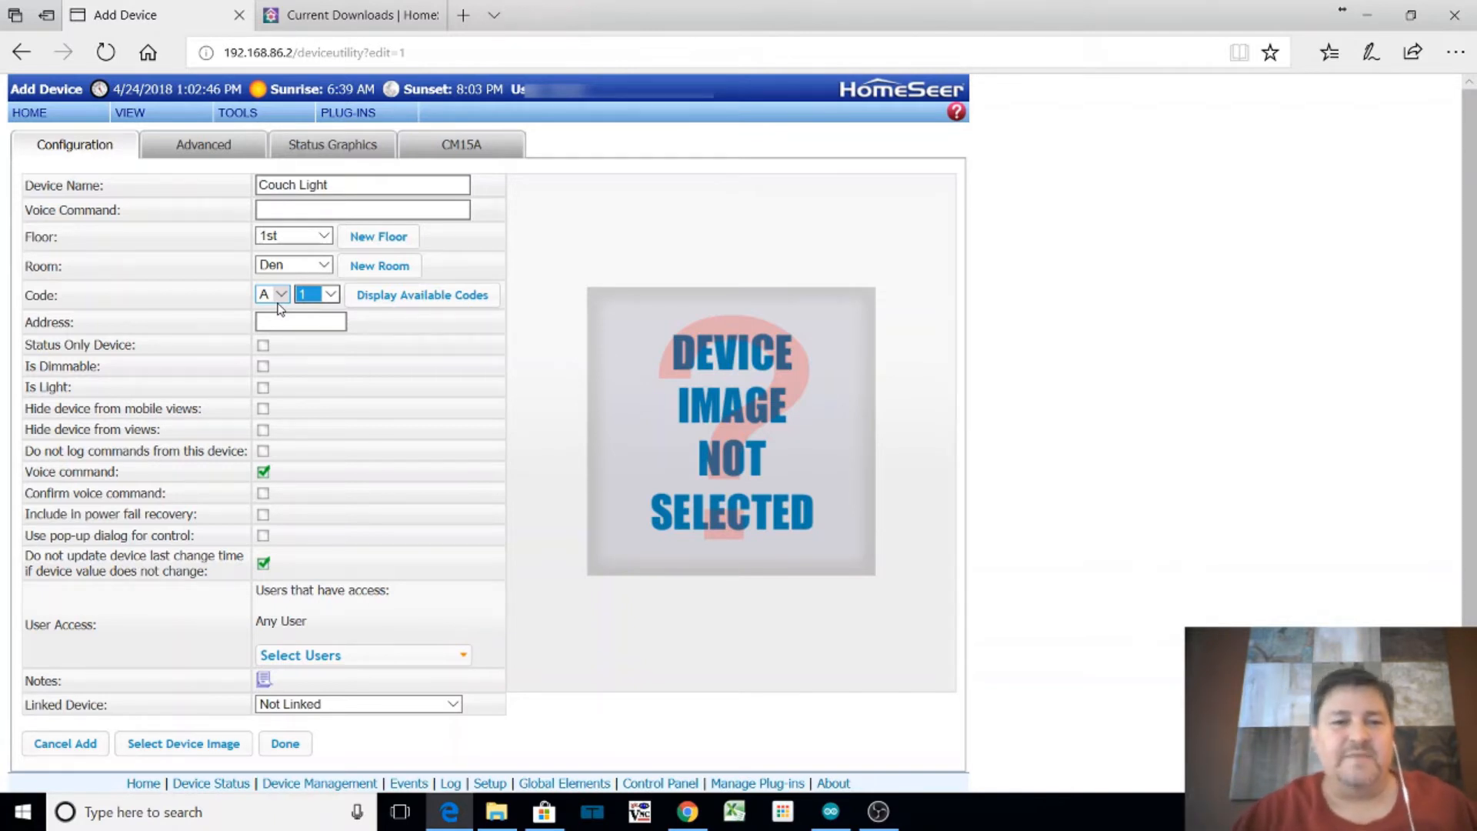
pyautogui.click(393, 333)
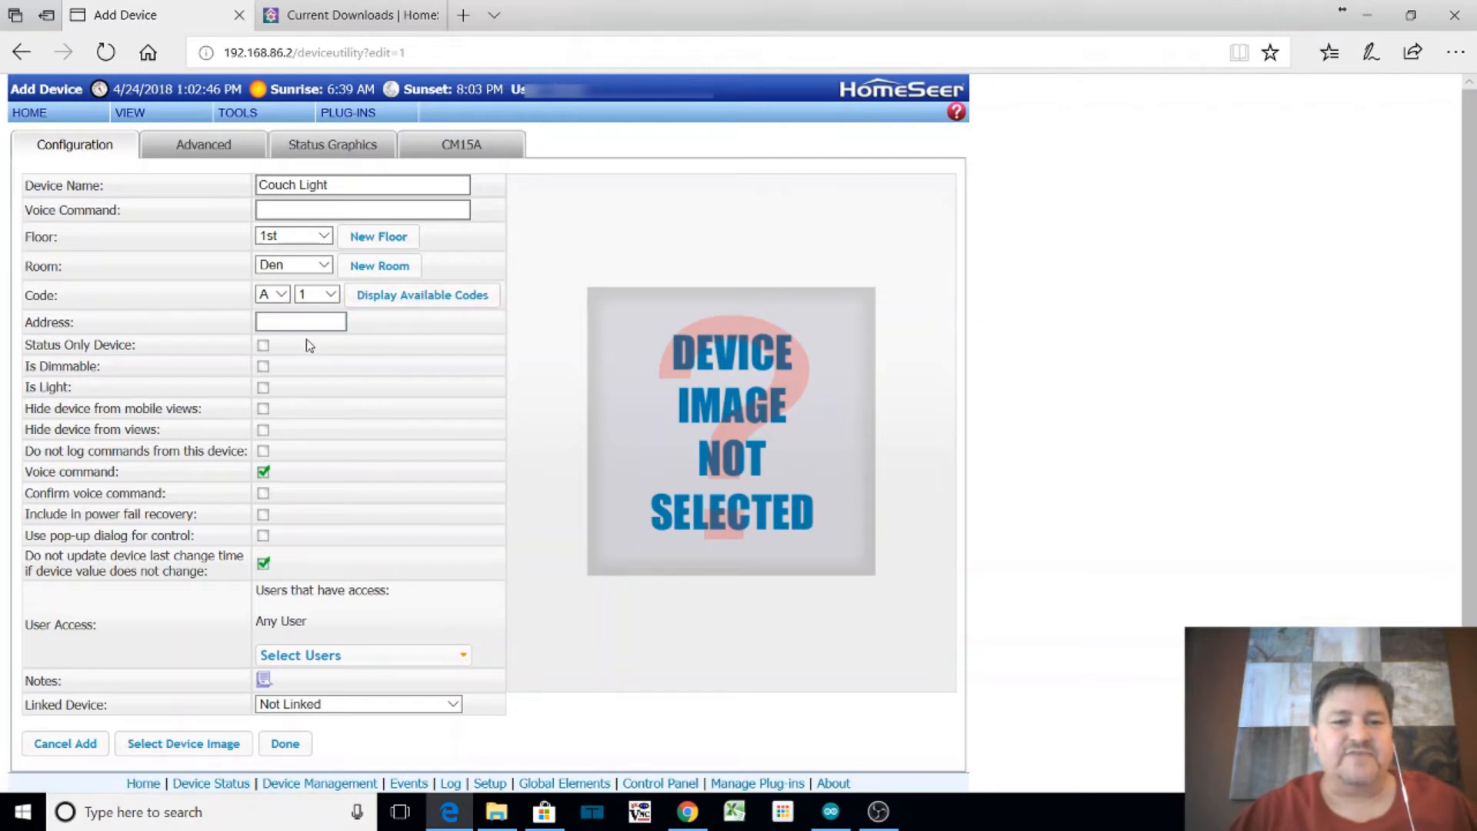
pyautogui.click(477, 156)
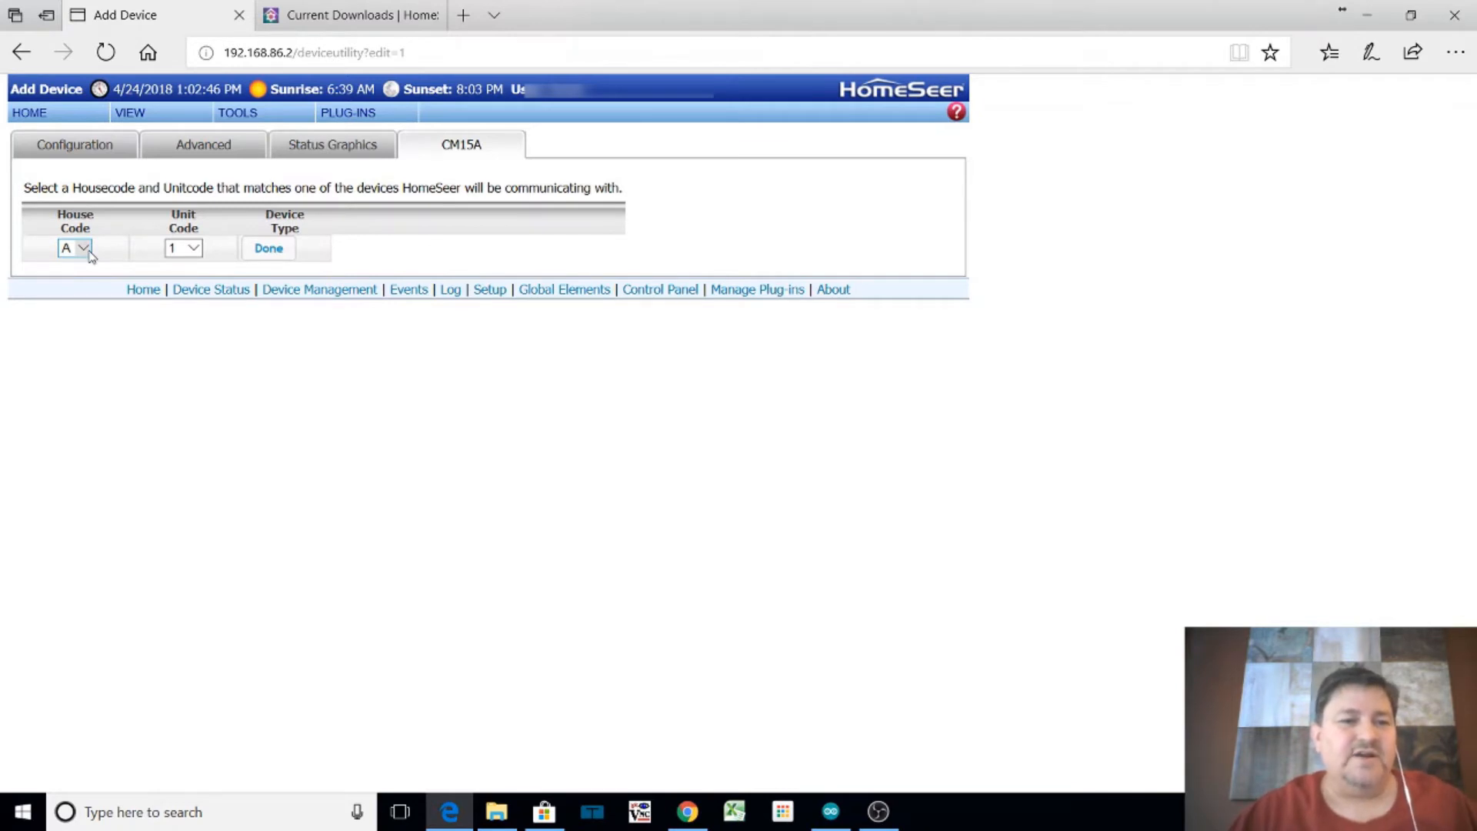
pyautogui.click(276, 254)
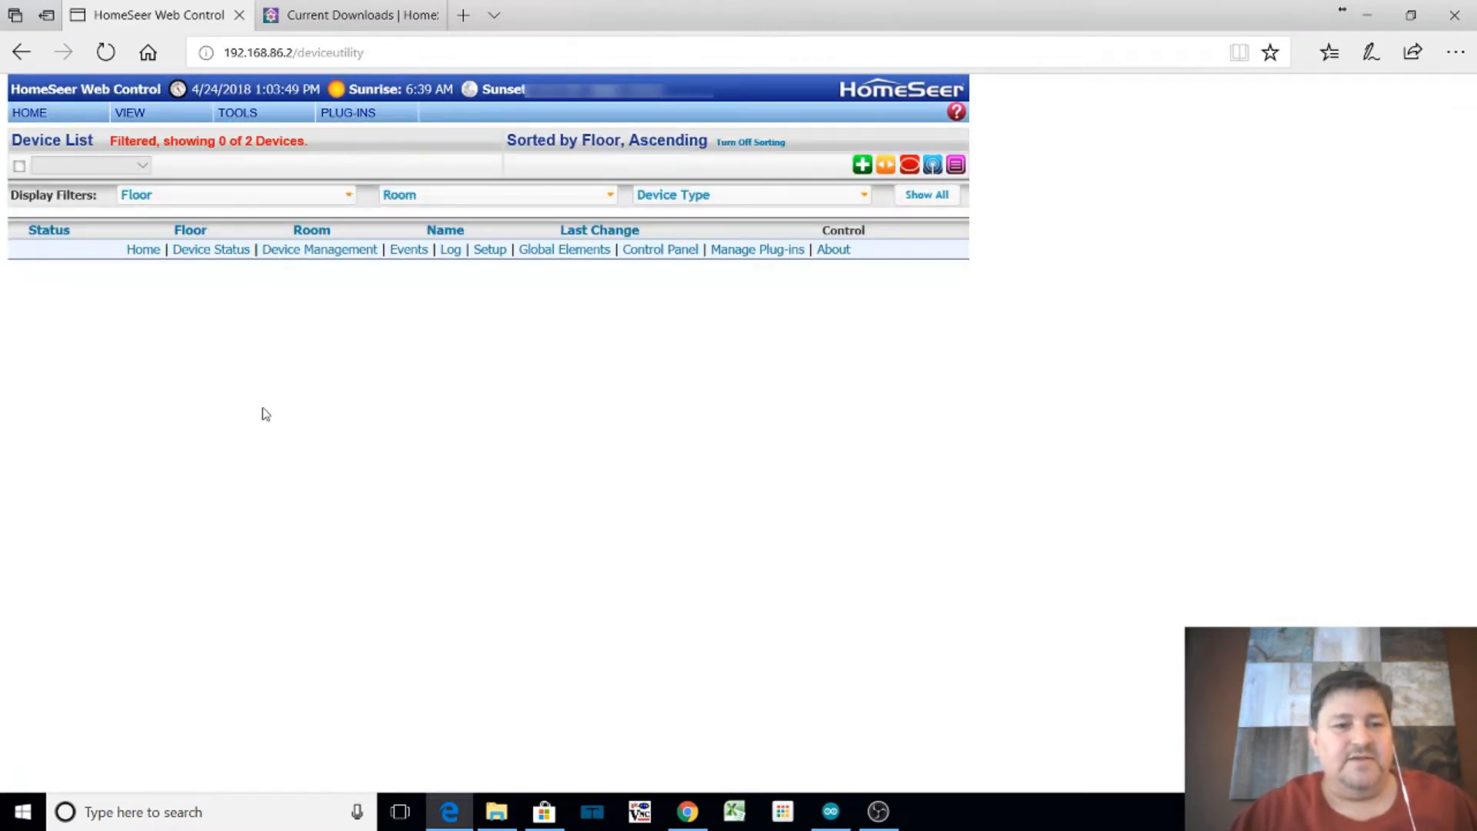
# Set the device list's display filters to include floor 1st and room Den
pyautogui.click(351, 195)
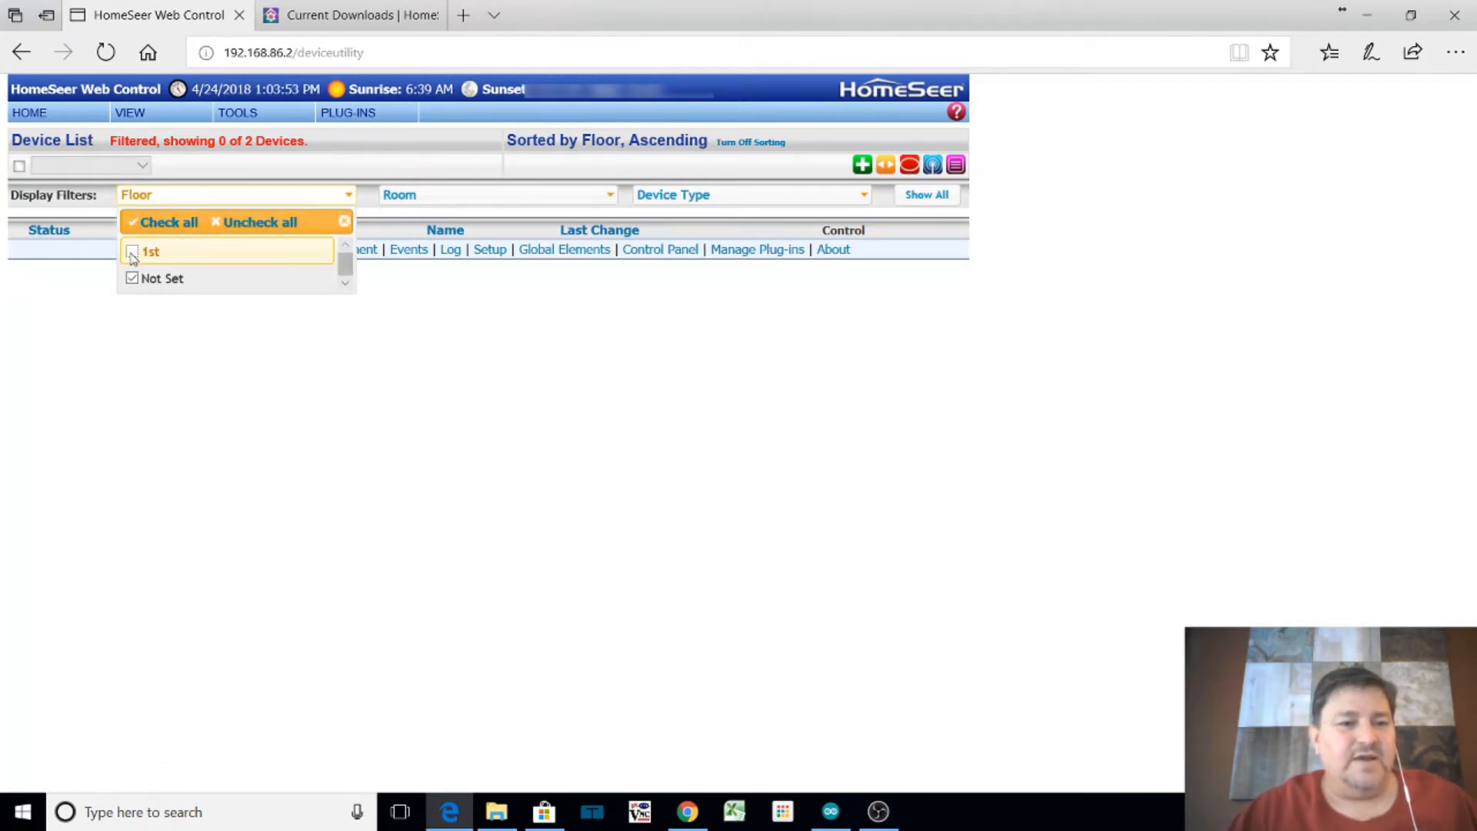
pyautogui.click(611, 197)
pyautogui.click(613, 200)
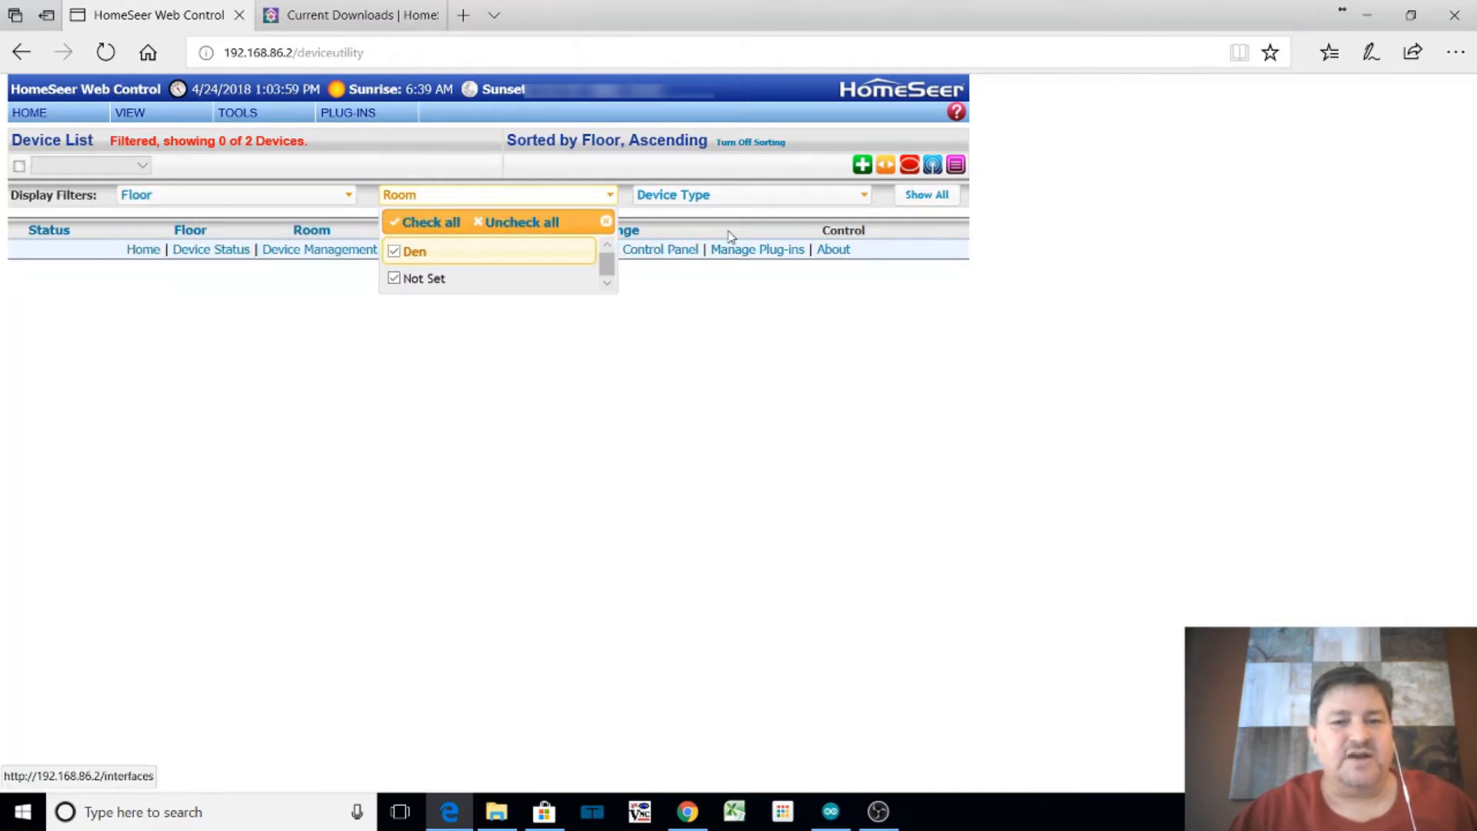
pyautogui.click(770, 201)
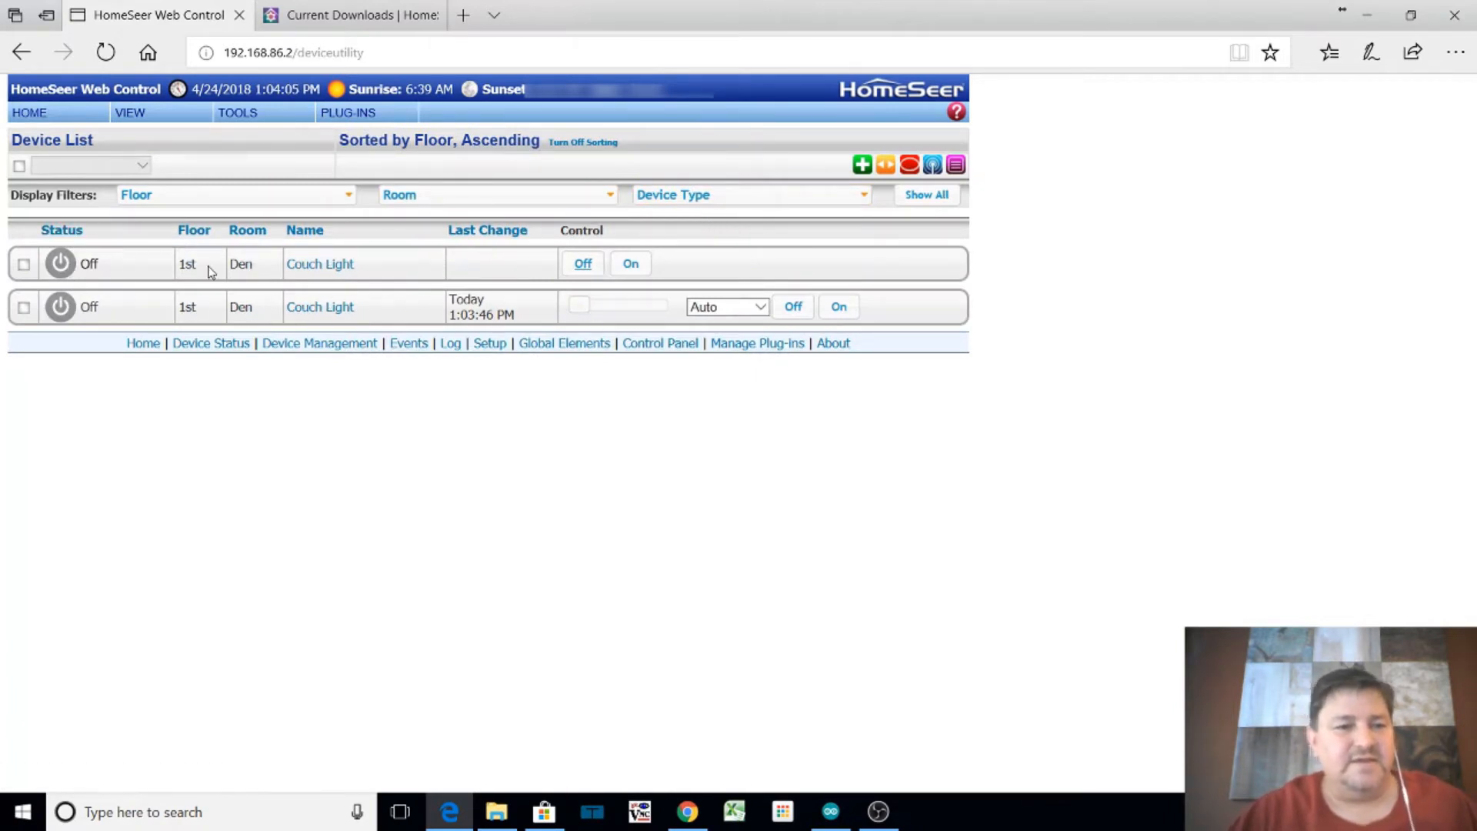
# Delete the duplicate Couch Light entry that has only Off and On controls
pyautogui.click(24, 264)
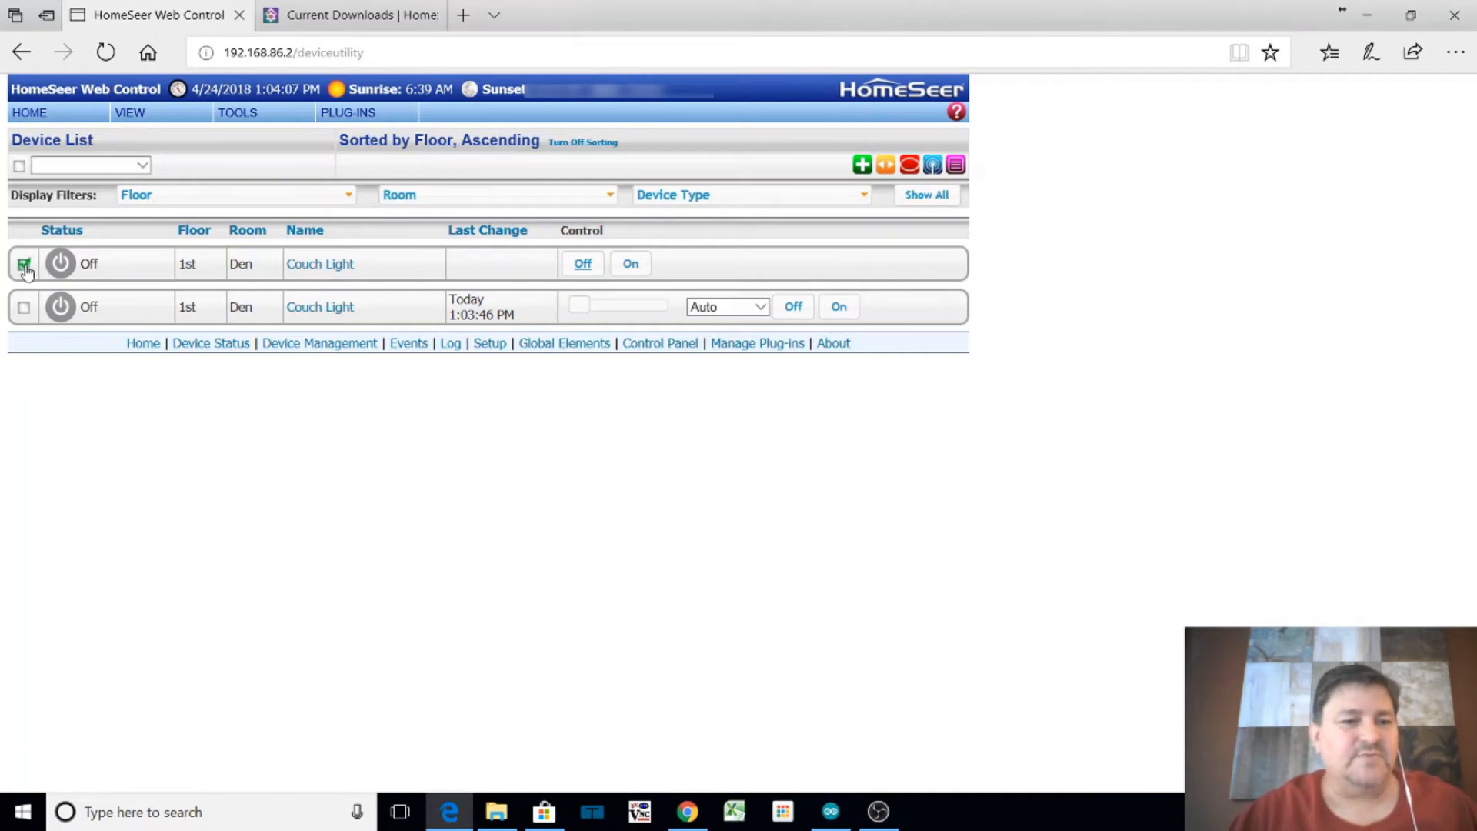
pyautogui.click(141, 167)
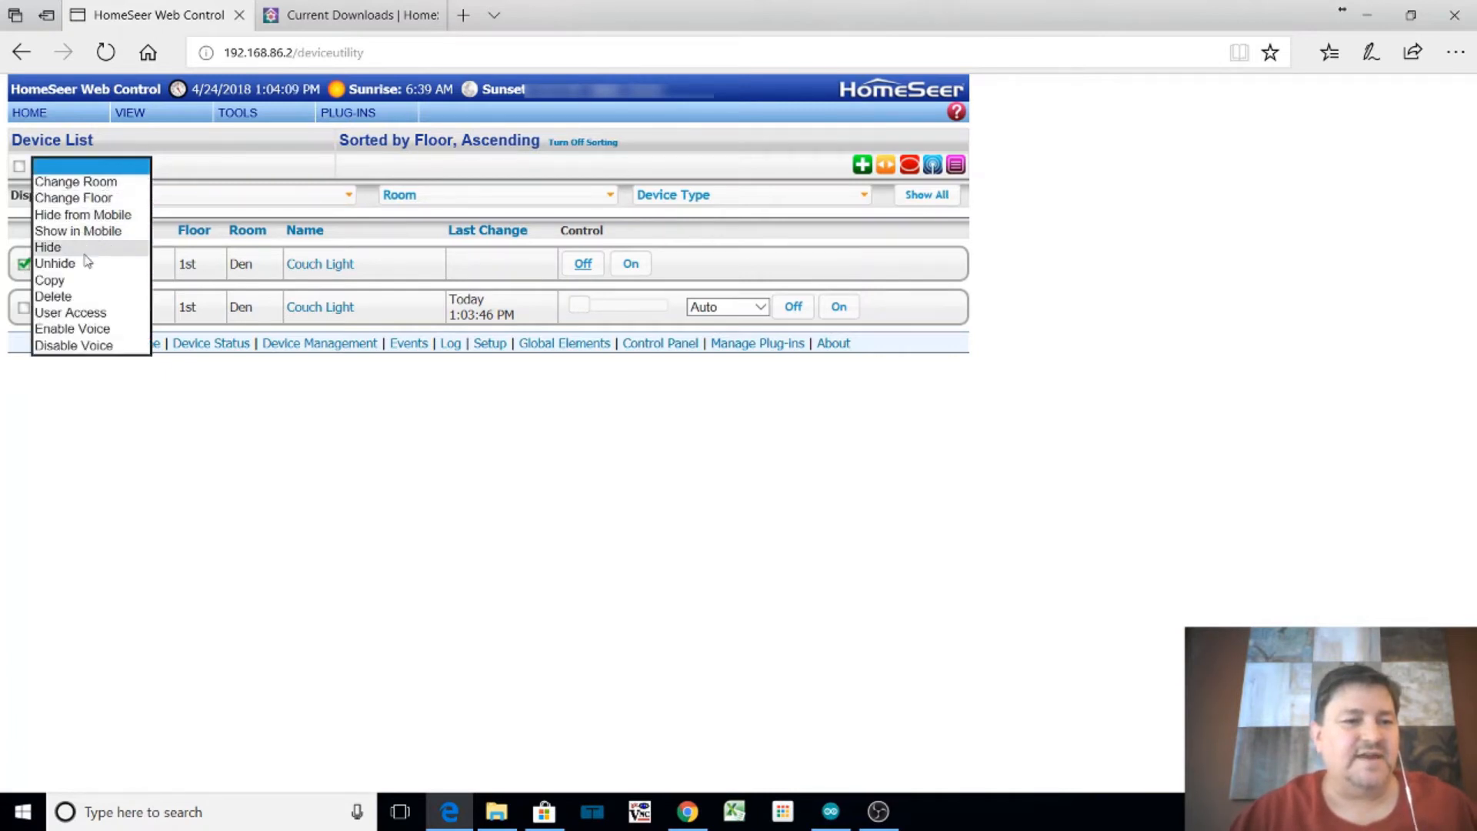
pyautogui.click(66, 296)
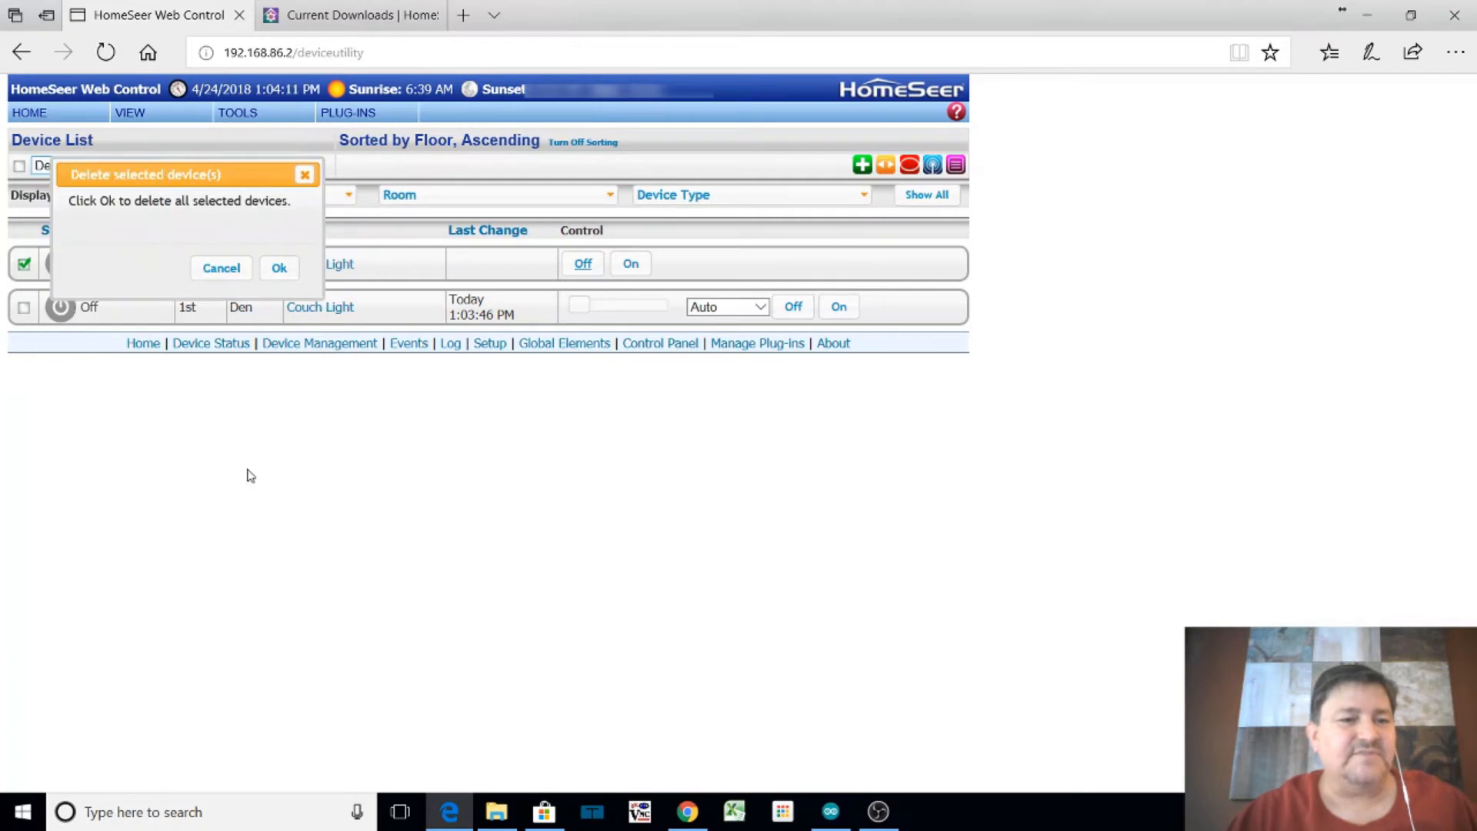
pyautogui.click(278, 270)
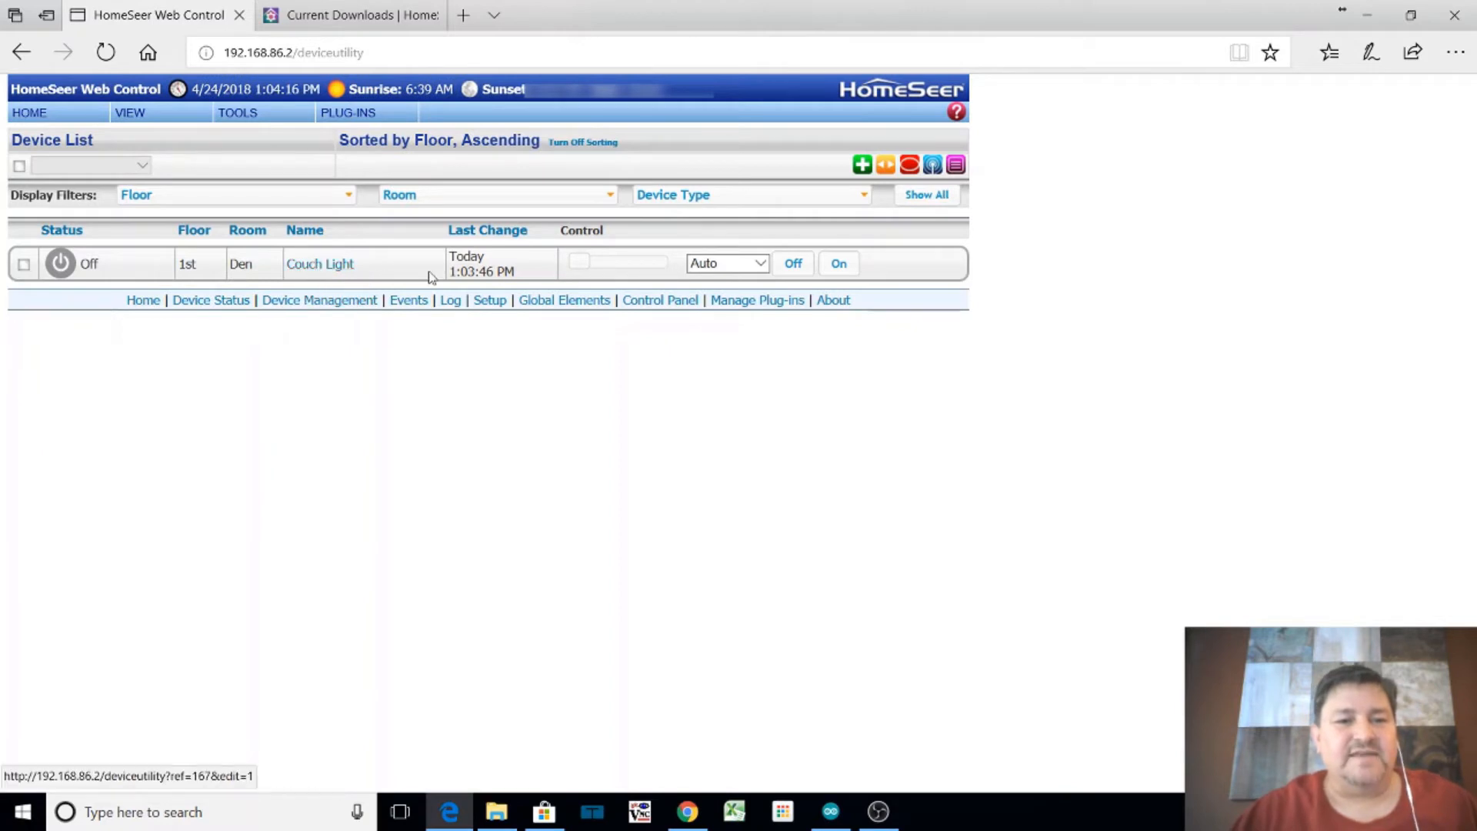
# Test the remaining Couch Light by switching it on and off and dimming it to about one third
pyautogui.click(838, 266)
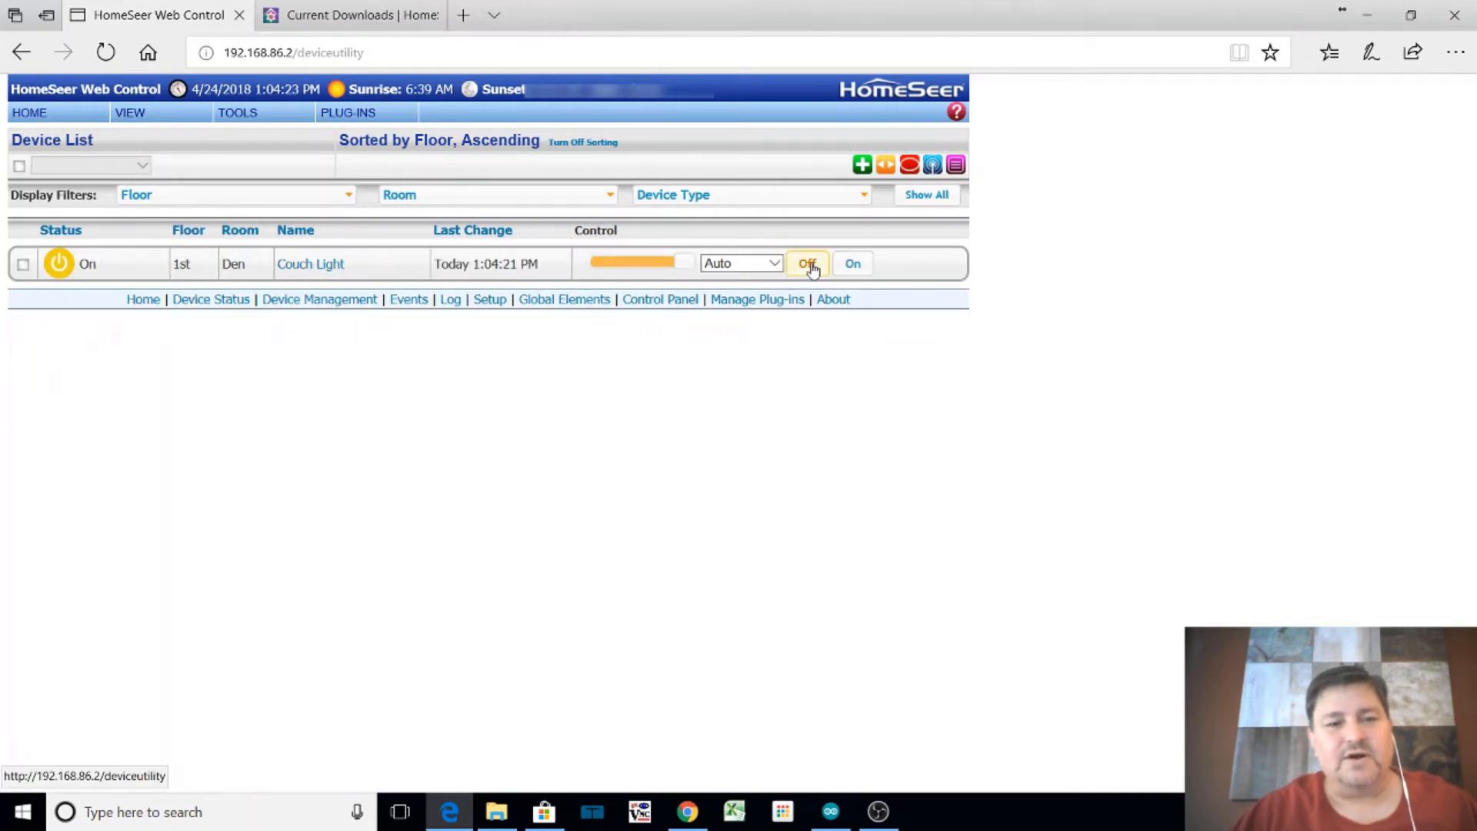
pyautogui.click(810, 265)
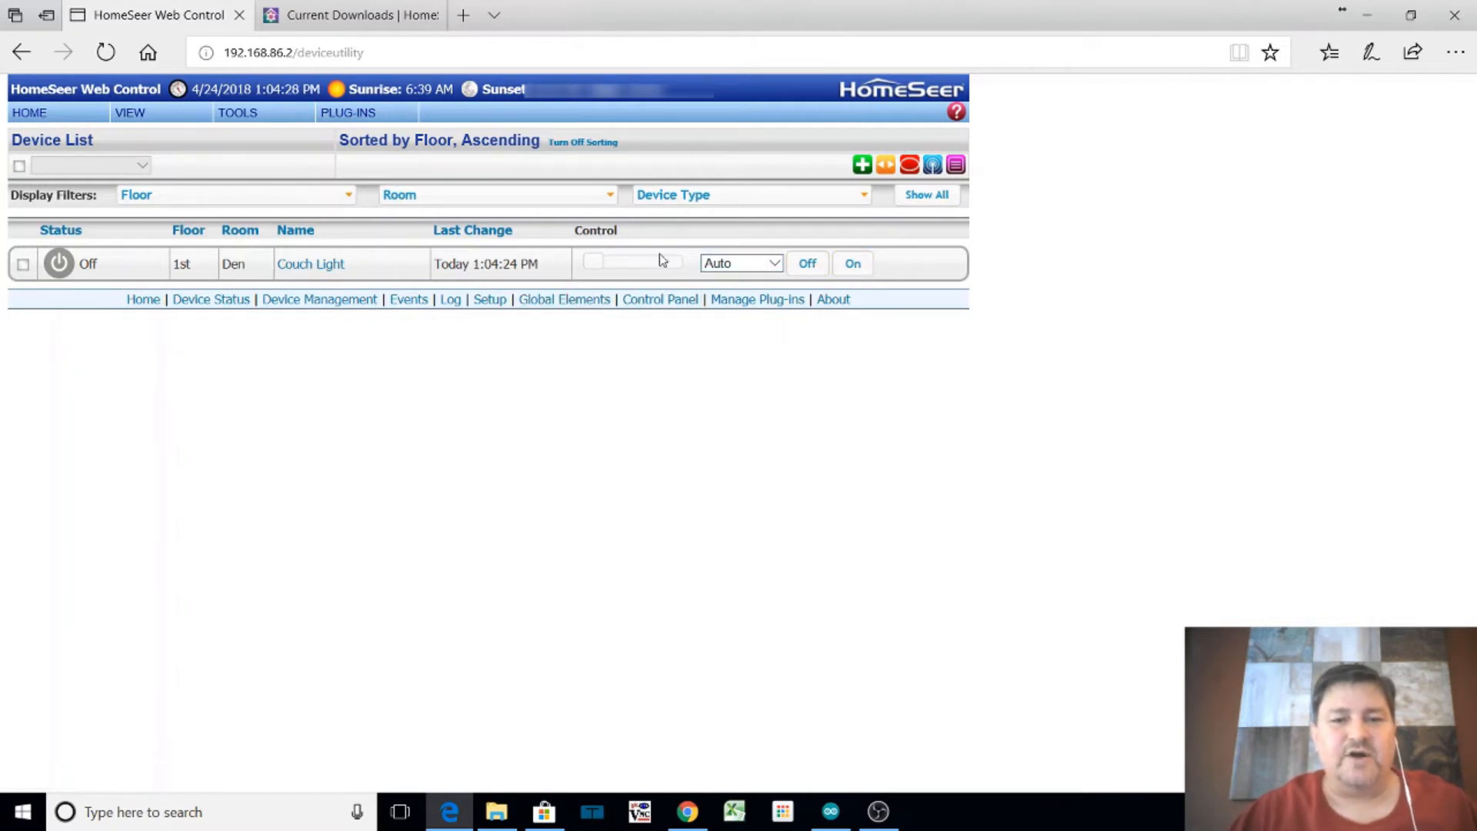
pyautogui.moveTo(603, 265)
pyautogui.mouseDown()
pyautogui.moveTo(651, 271)
pyautogui.moveTo(623, 265)
pyautogui.mouseUp()
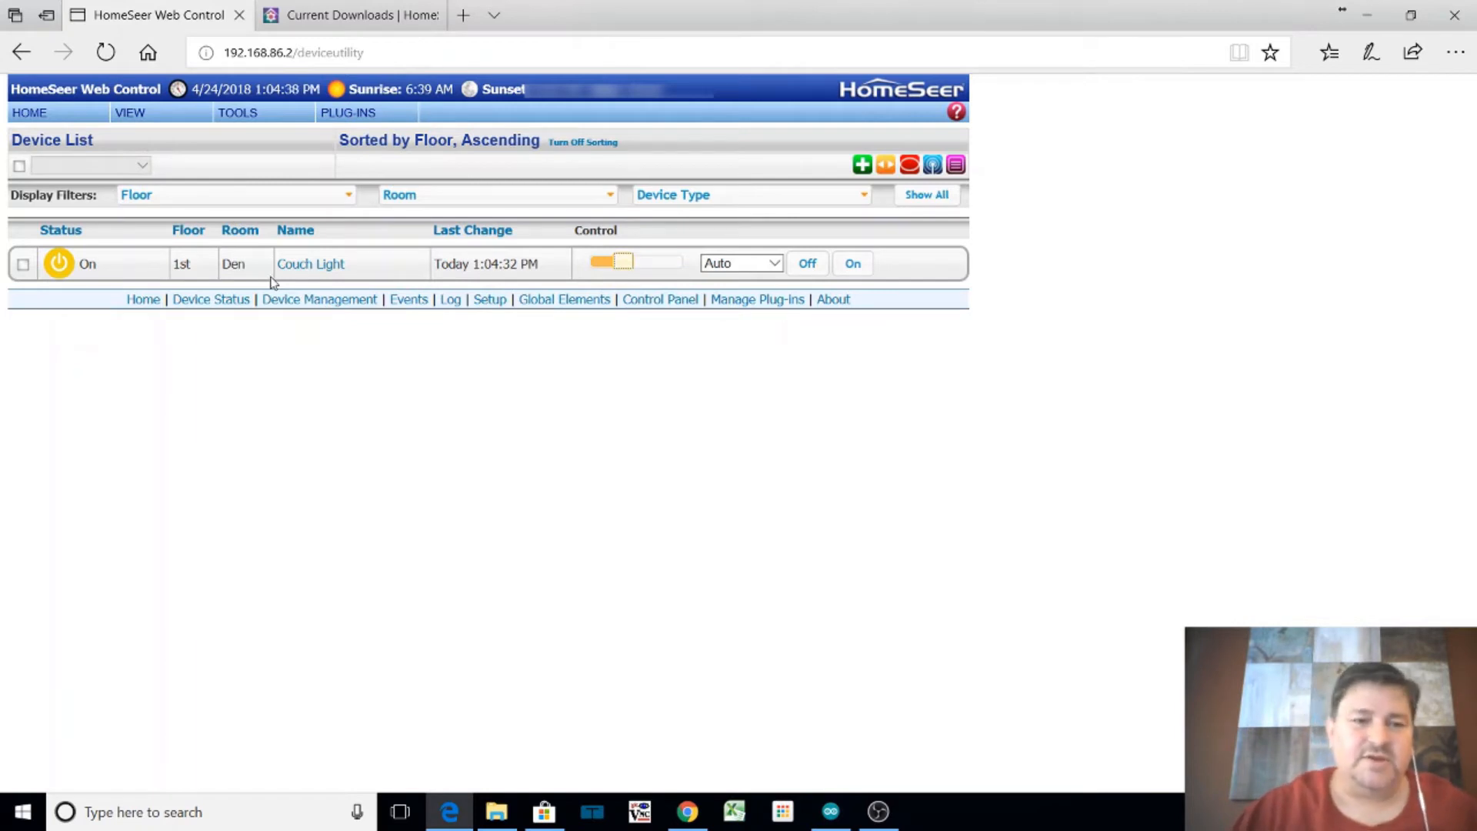
# Review Couch Light's advanced properties, status graphics and configuration, and return to the device list
pyautogui.click(327, 265)
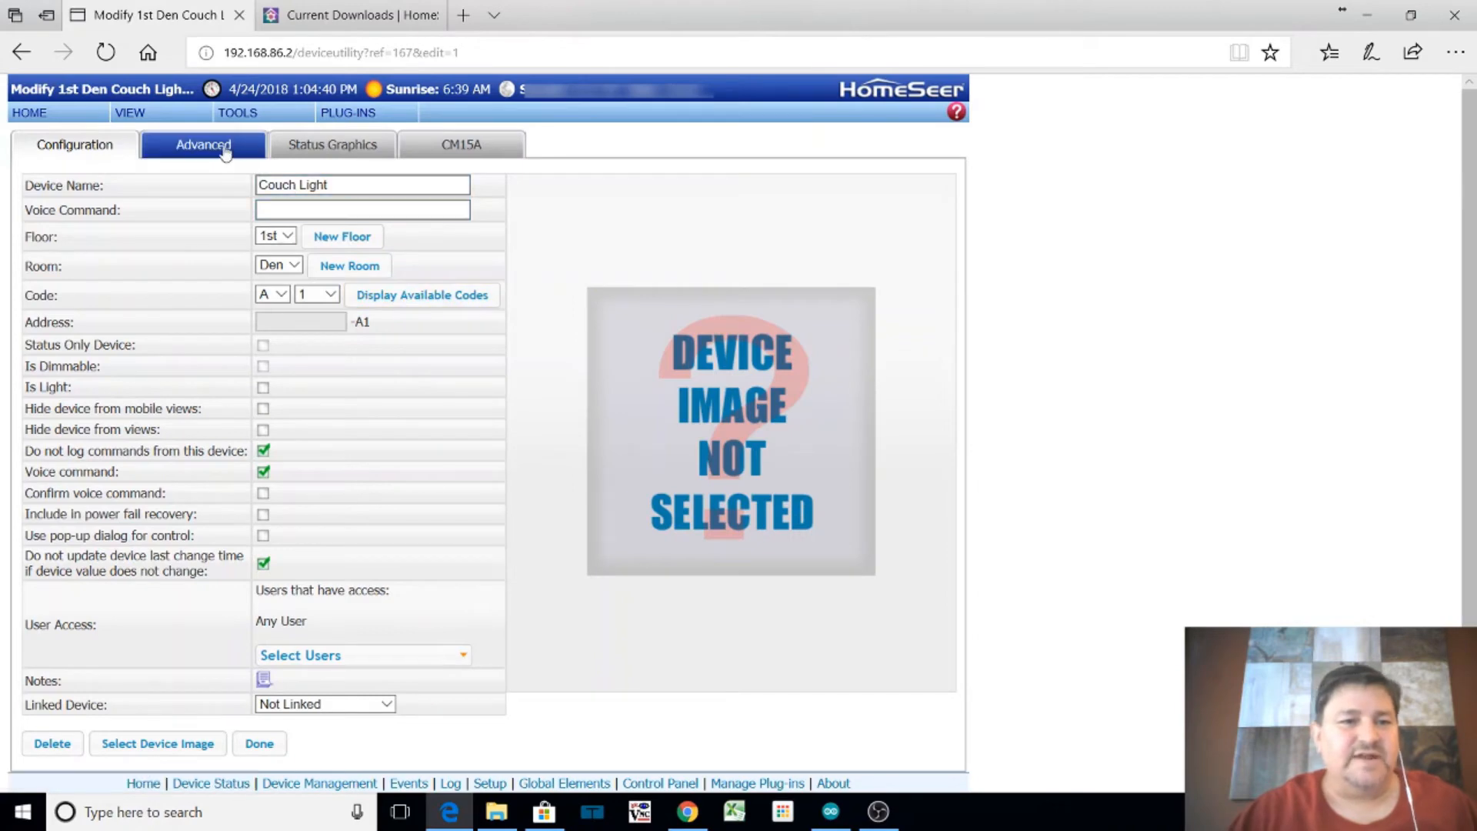
pyautogui.click(224, 153)
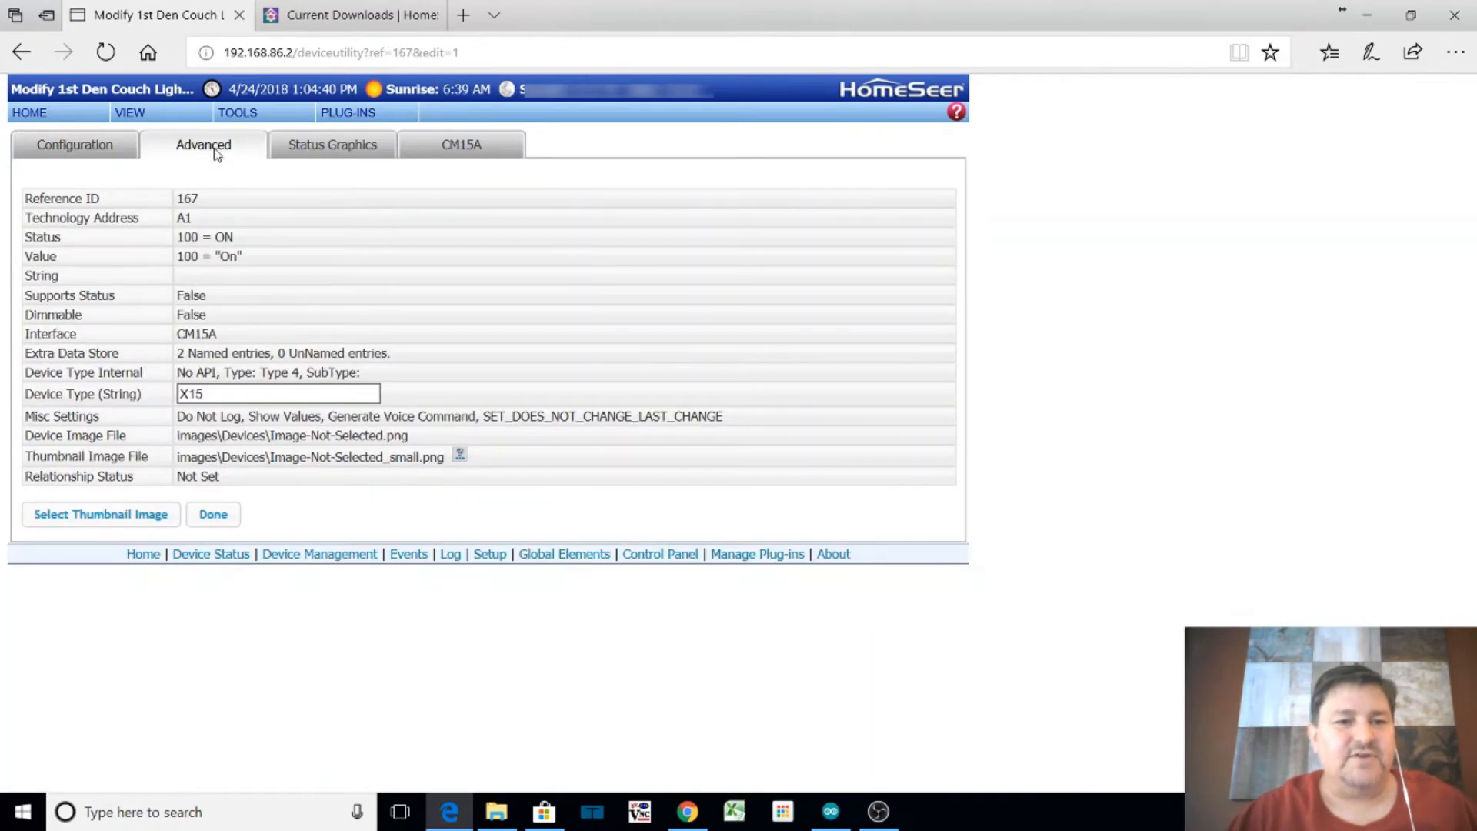
pyautogui.click(332, 152)
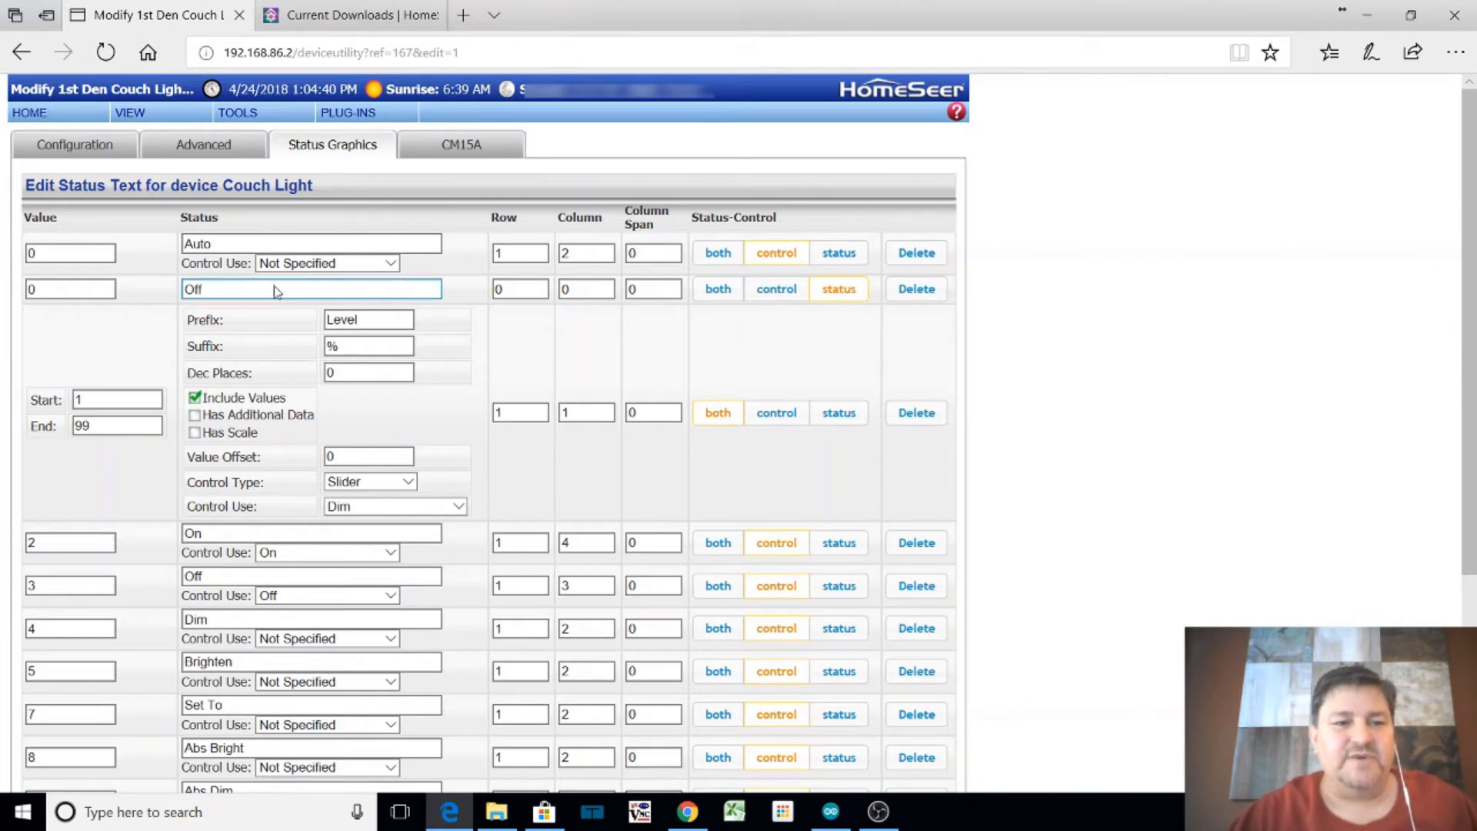
pyautogui.scroll(-2, 251, 346)
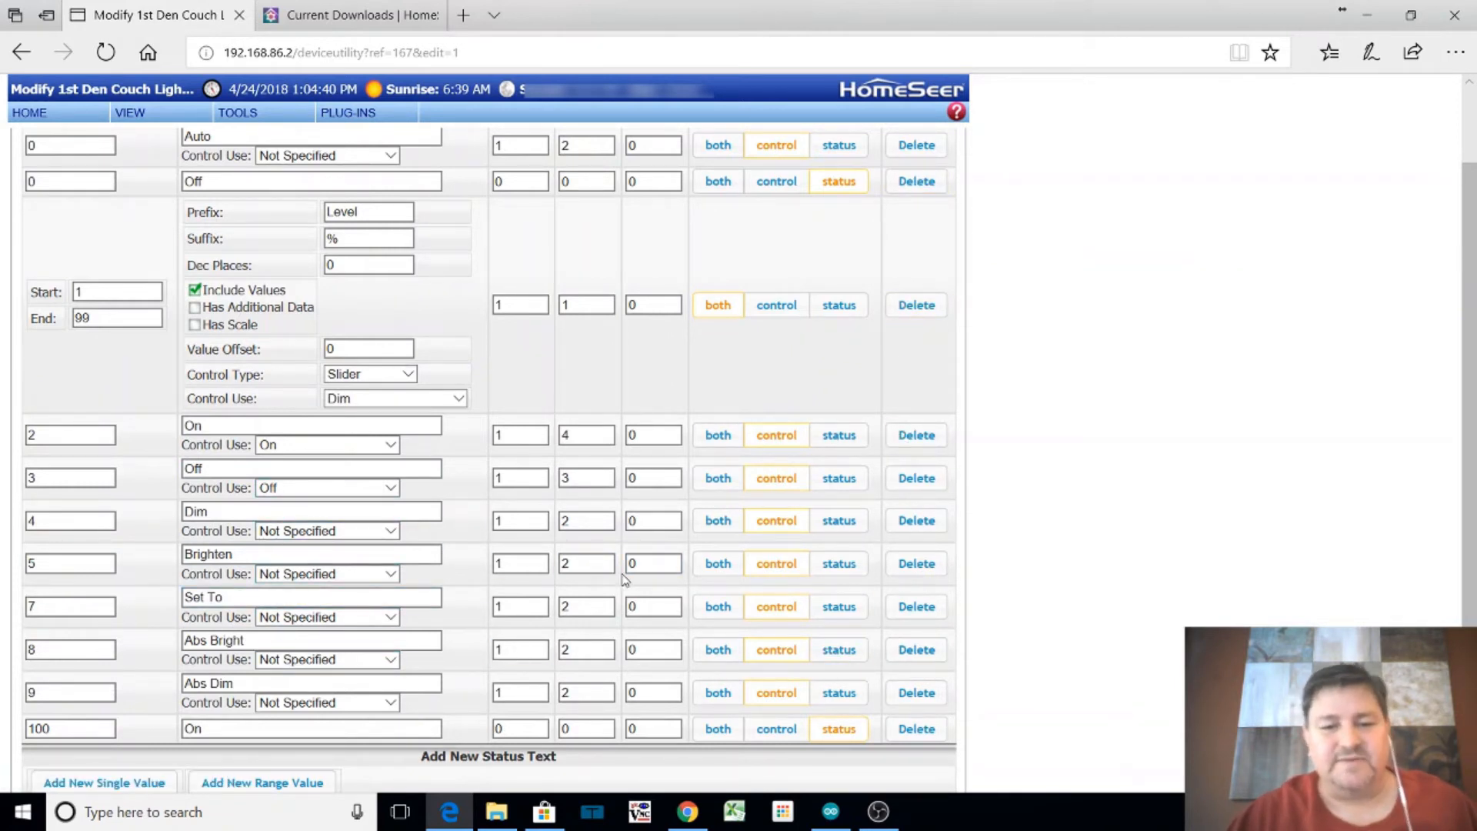
pyautogui.scroll(2, 624, 578)
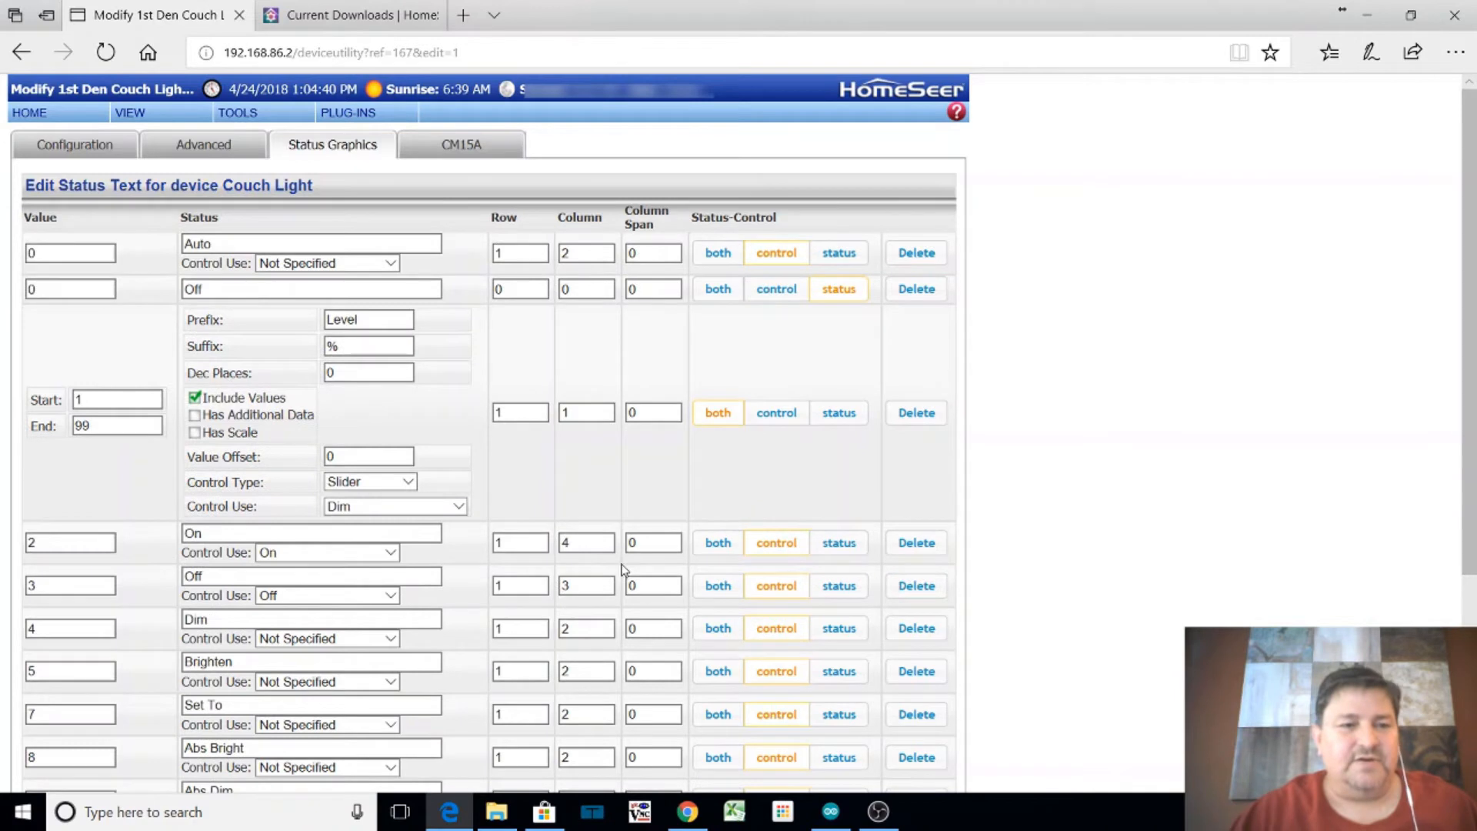
pyautogui.click(65, 150)
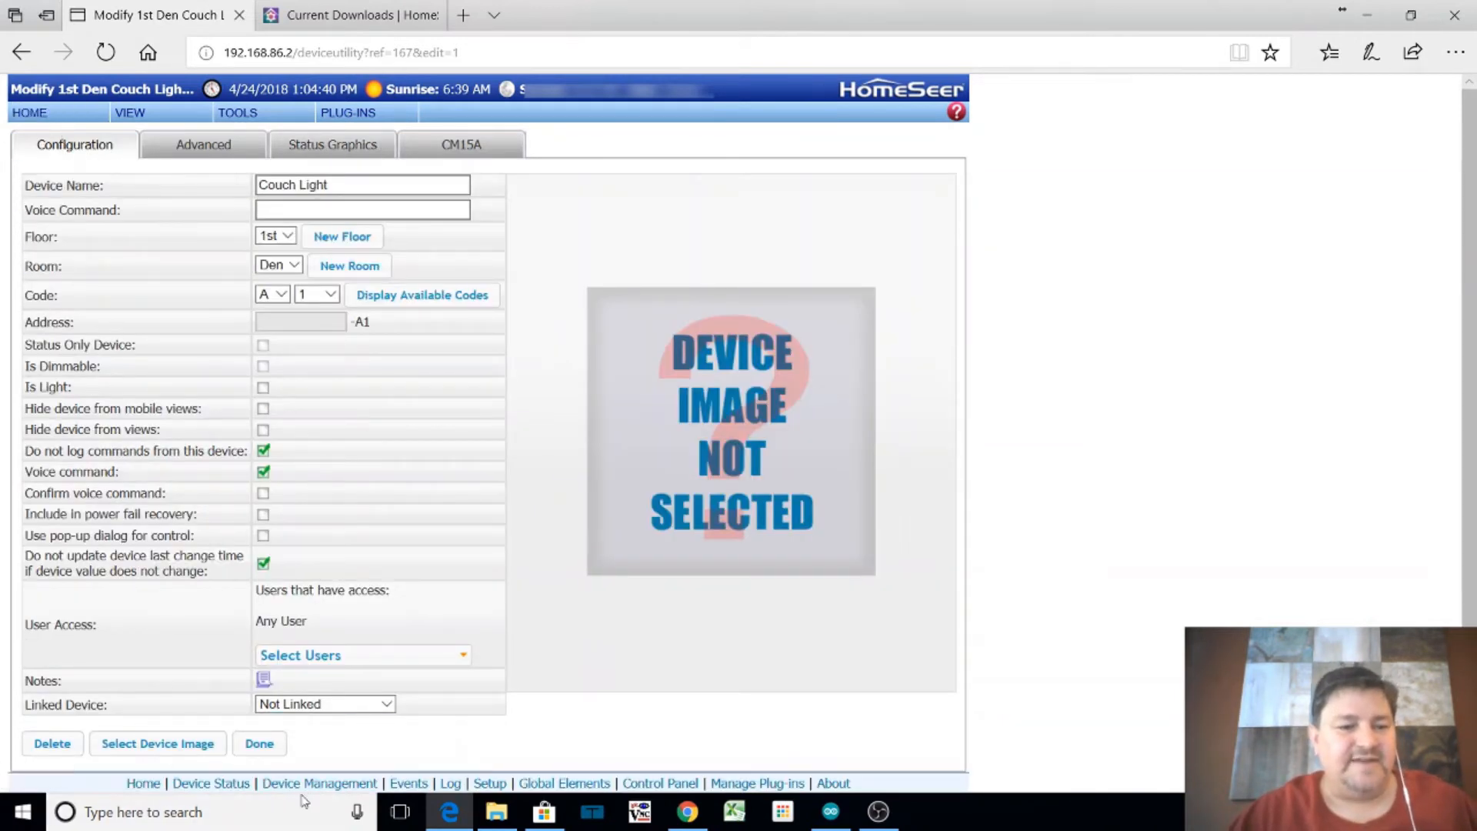
pyautogui.click(269, 744)
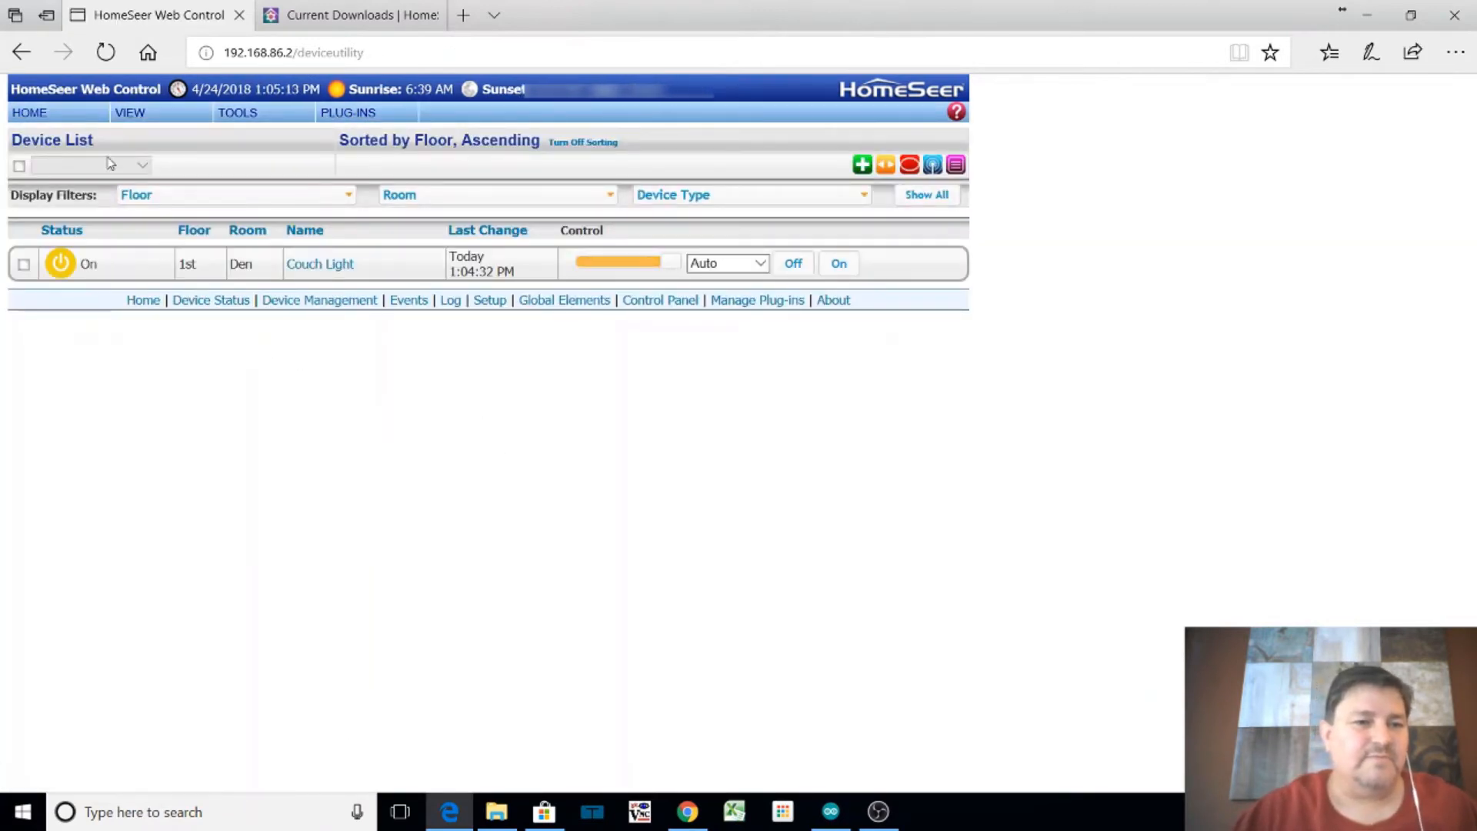
# Add a device named Den Motion sensor and assign it to floor 1st and room Den
pyautogui.click(864, 169)
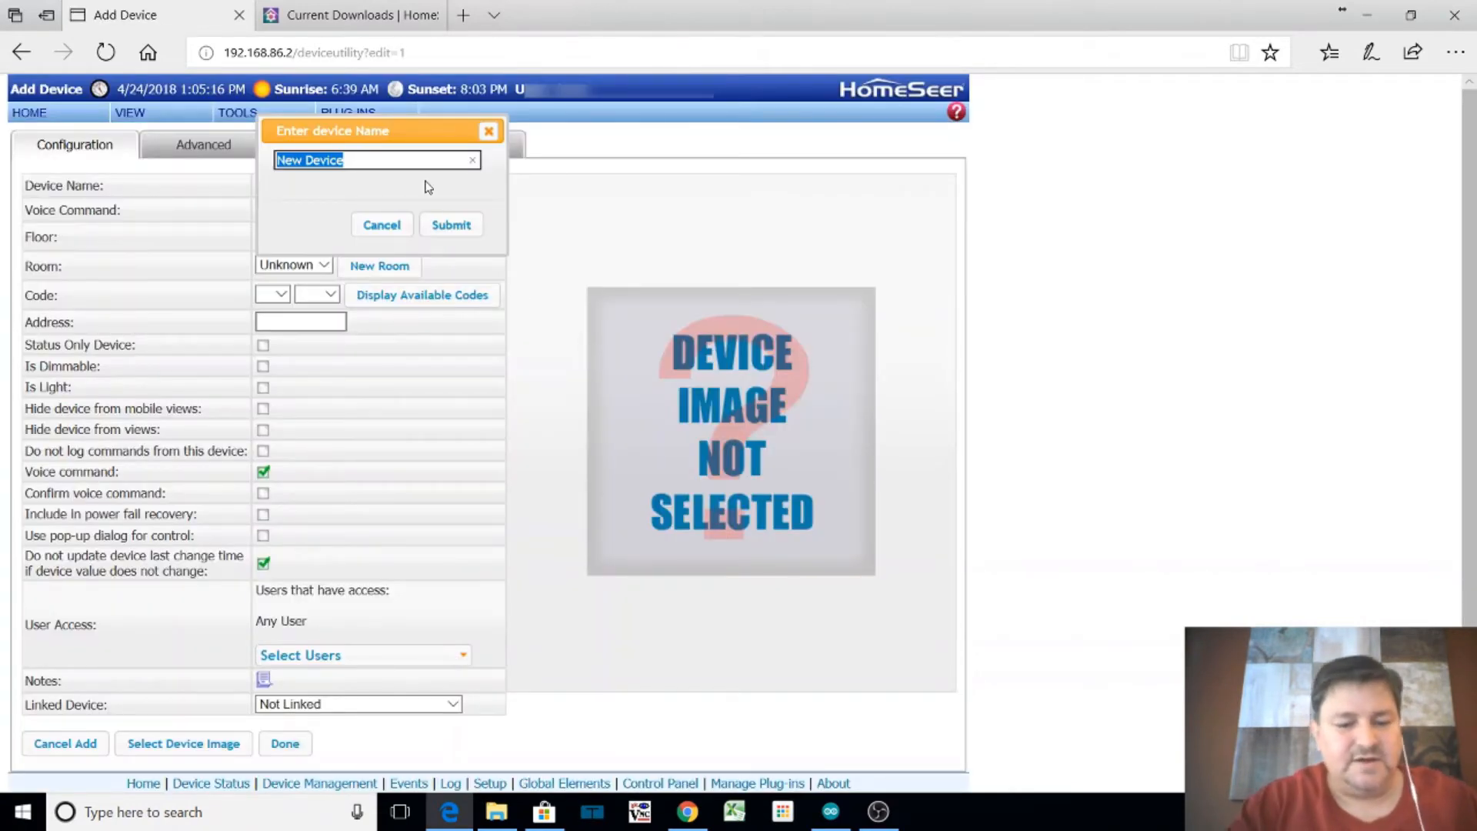
pyautogui.write('Den Motion sensor')
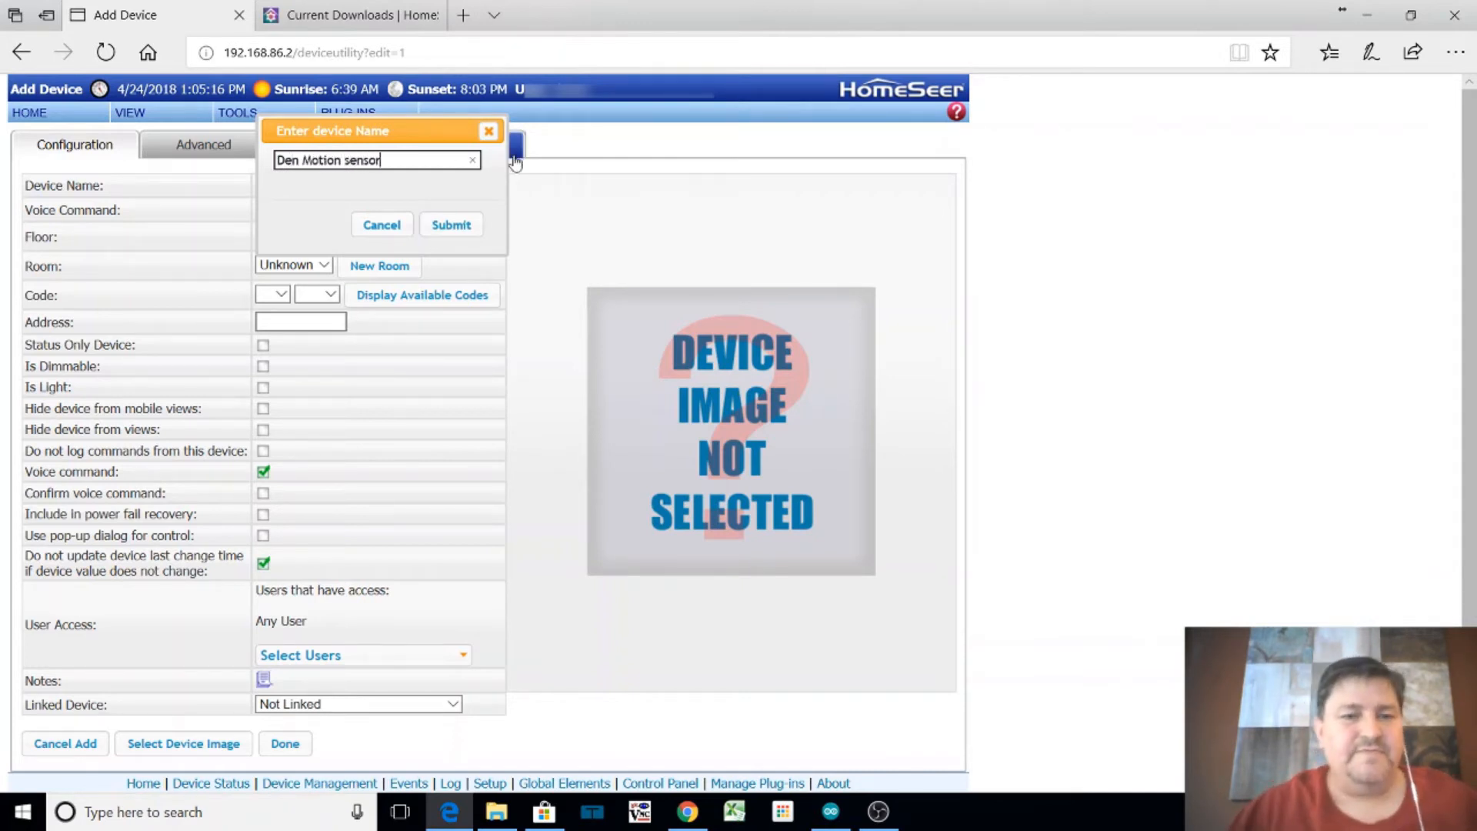
pyautogui.click(473, 226)
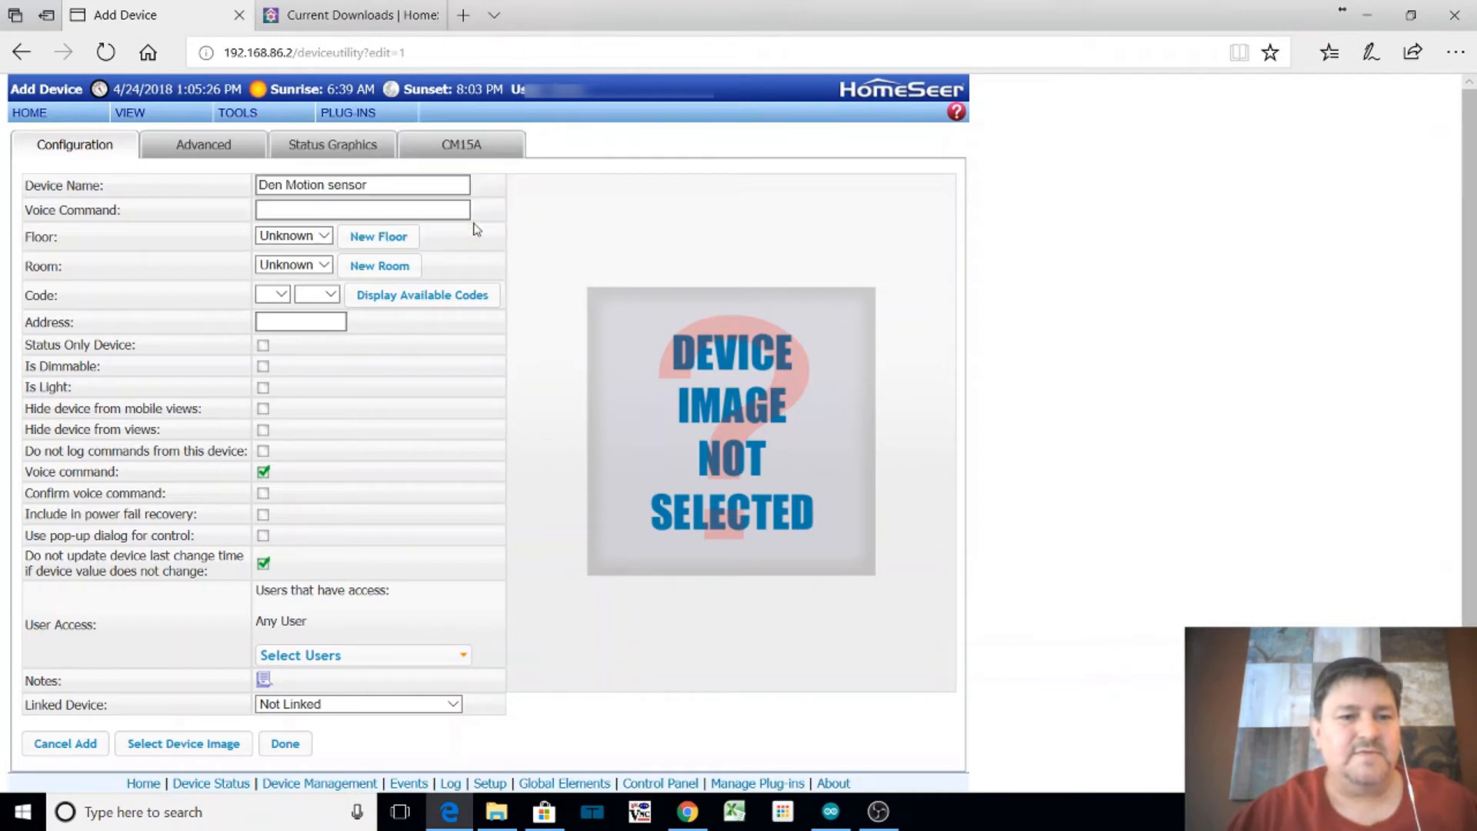
pyautogui.click(324, 236)
pyautogui.click(297, 219)
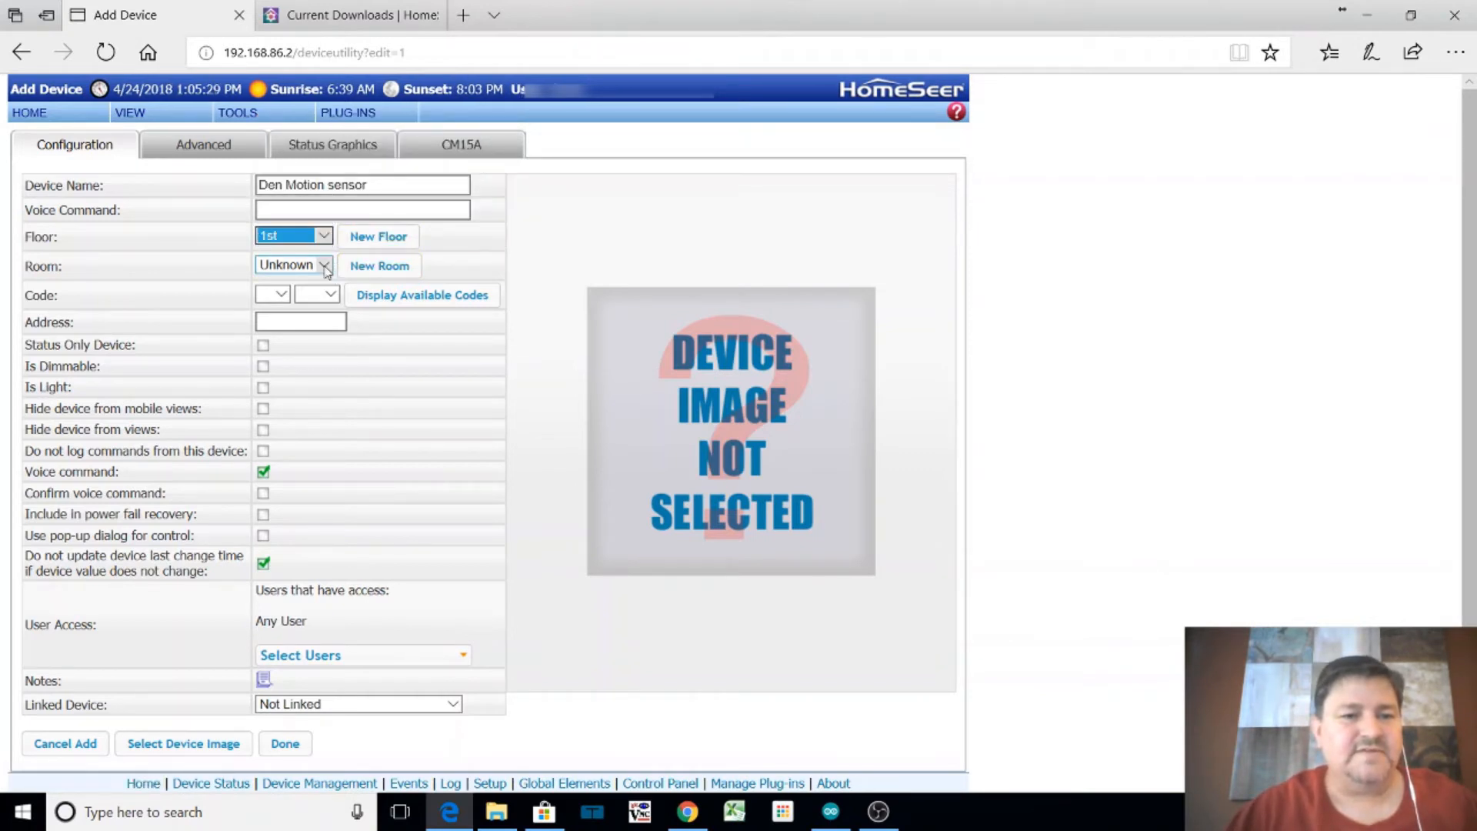
pyautogui.click(323, 264)
pyautogui.click(293, 247)
# Set the Den Motion sensor's device code to D and 1
pyautogui.click(282, 295)
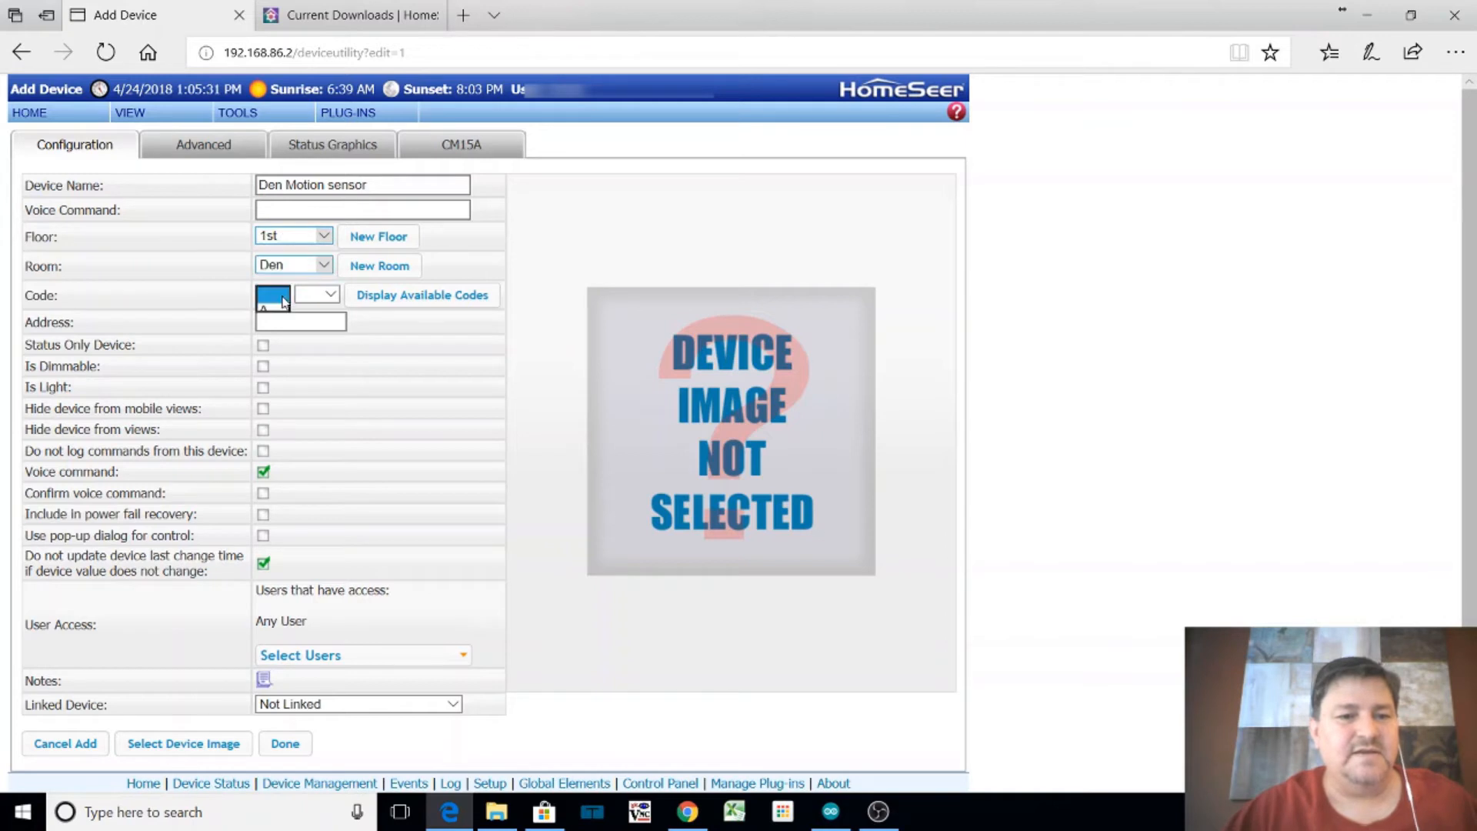
pyautogui.click(267, 360)
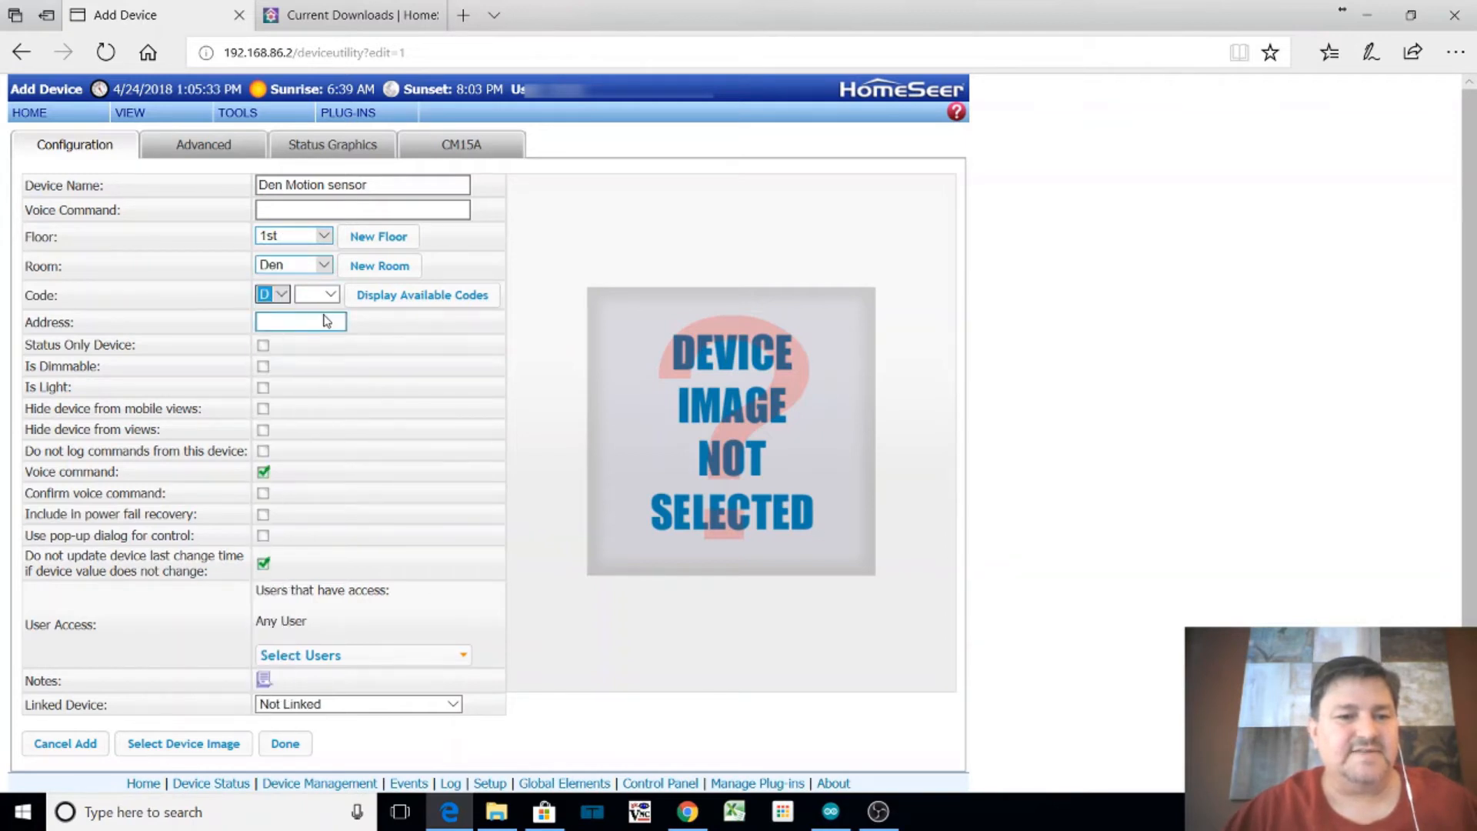
pyautogui.click(327, 295)
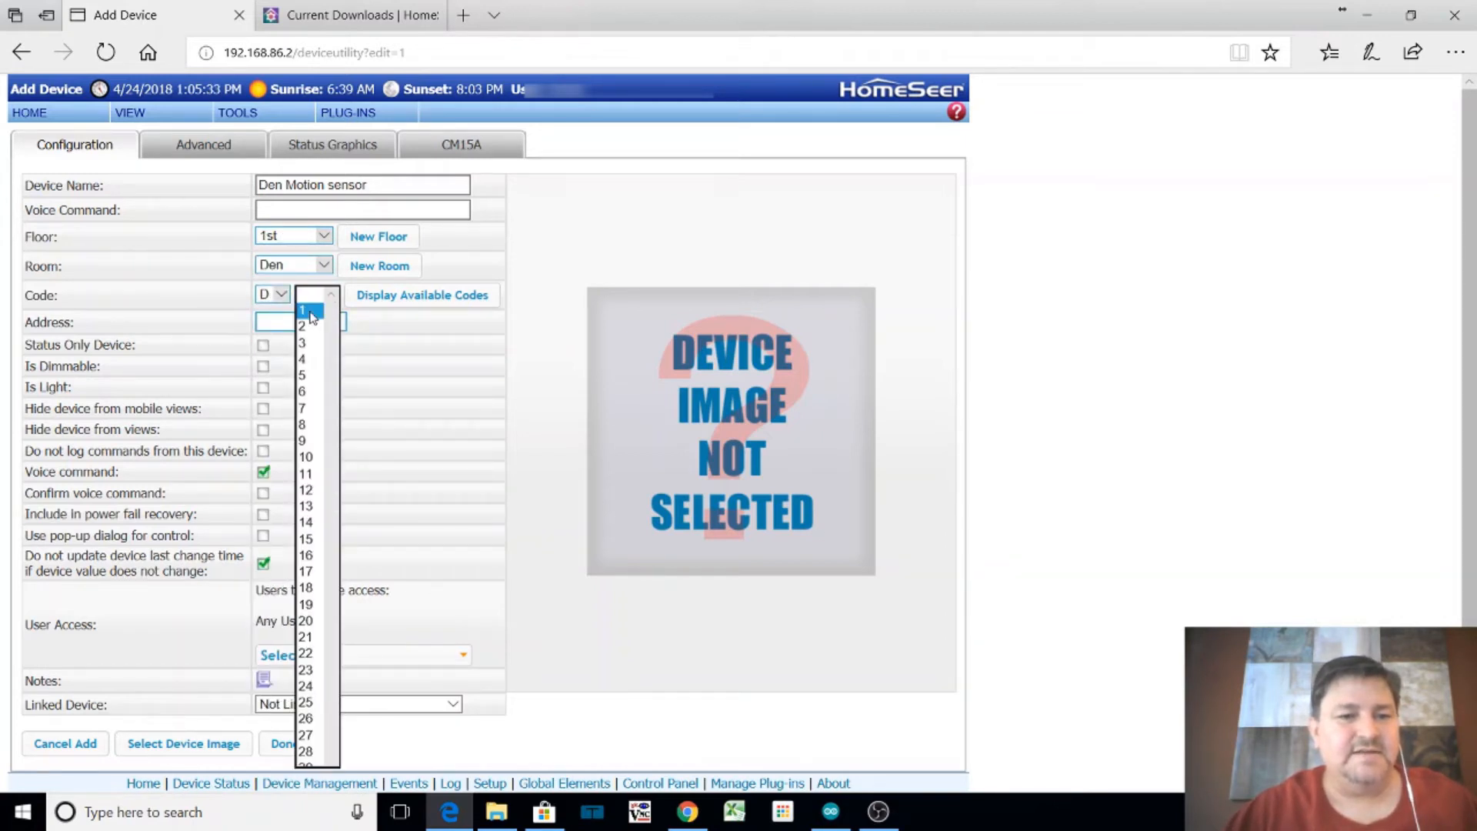
pyautogui.click(312, 315)
# Set the motion sensor's CM15A house code to D and unit code to 1, and save the device
pyautogui.click(467, 150)
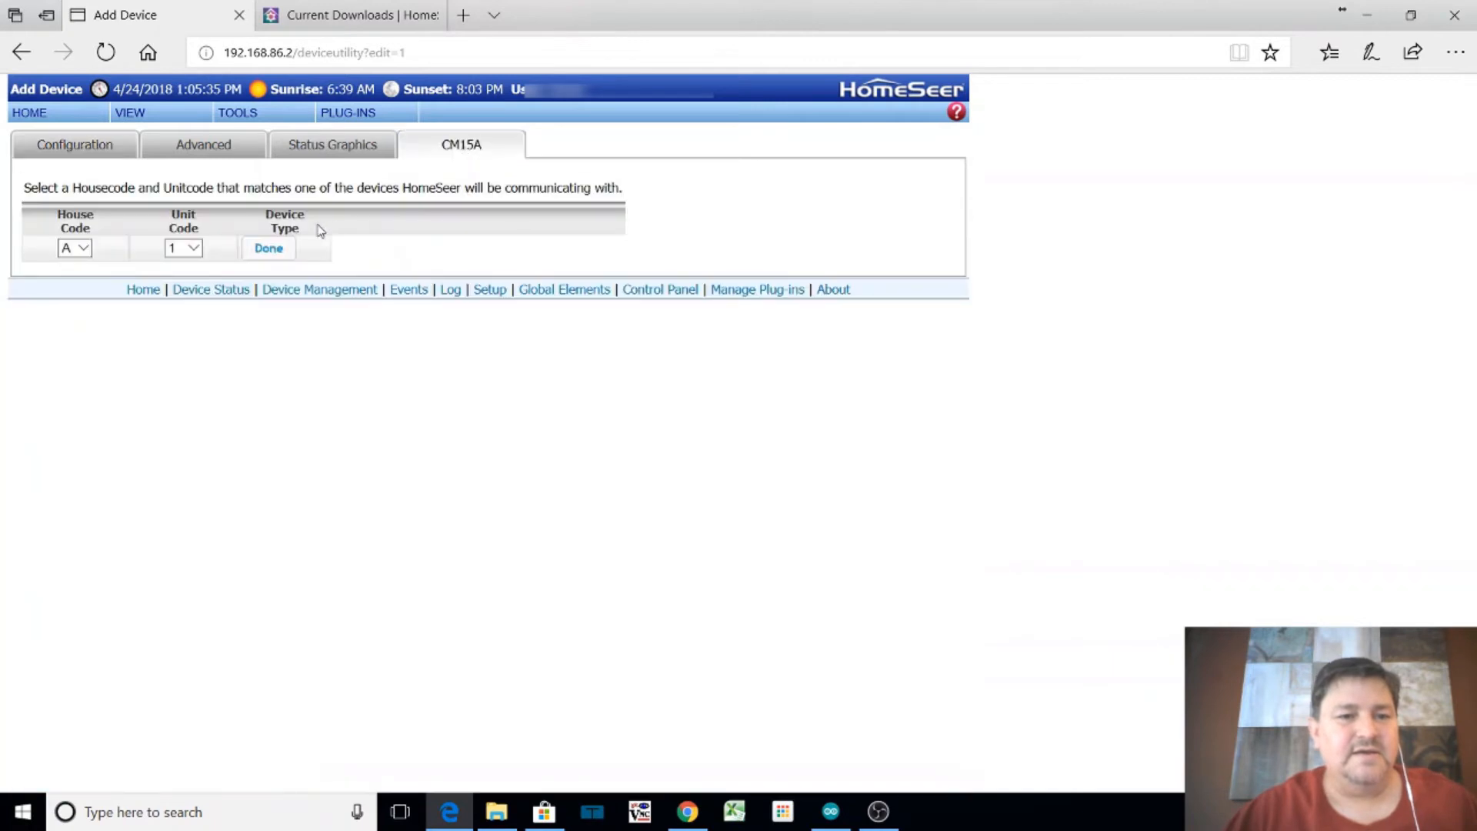
pyautogui.click(83, 249)
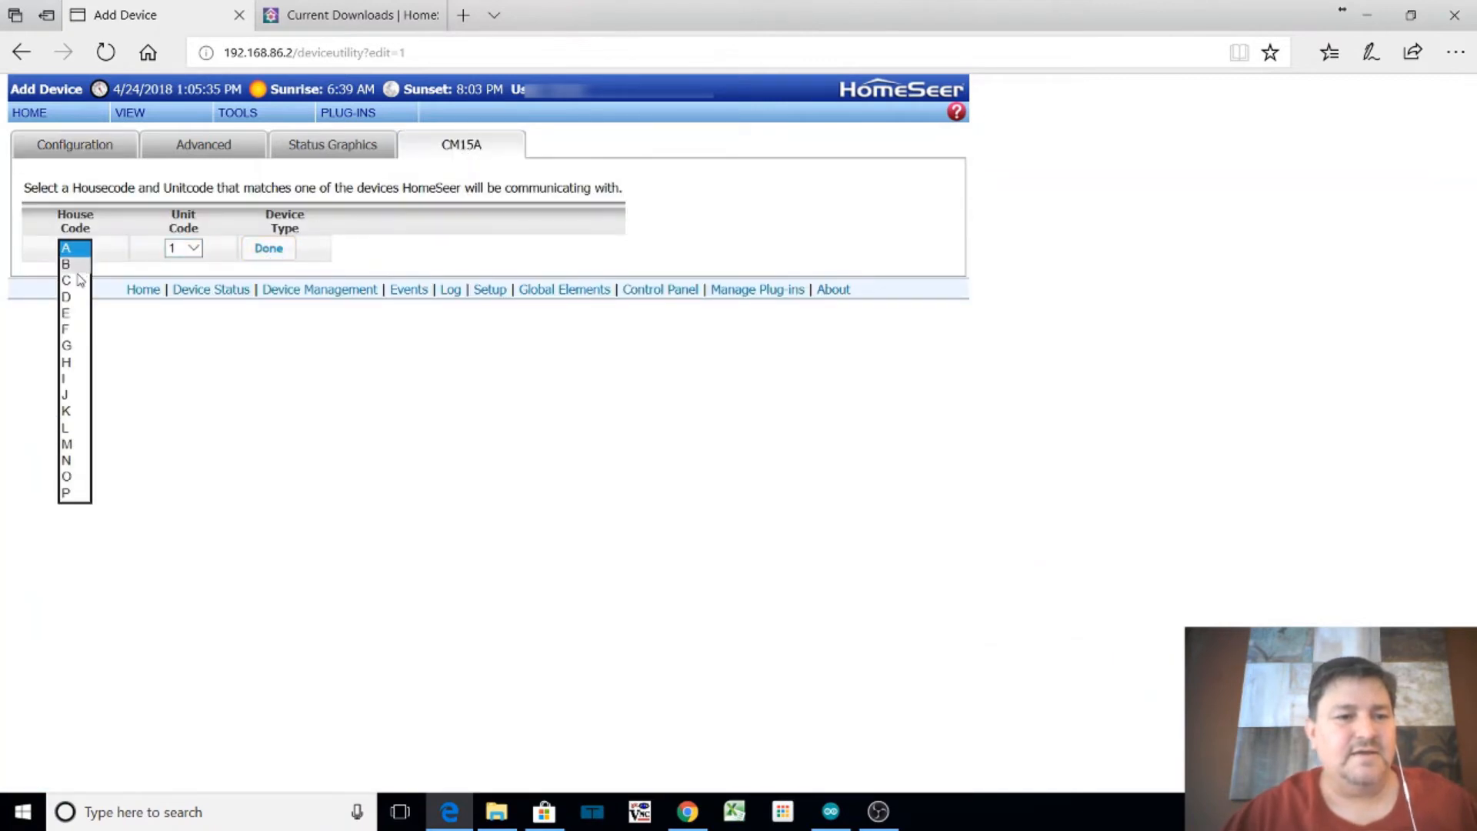
pyautogui.click(77, 297)
pyautogui.click(195, 249)
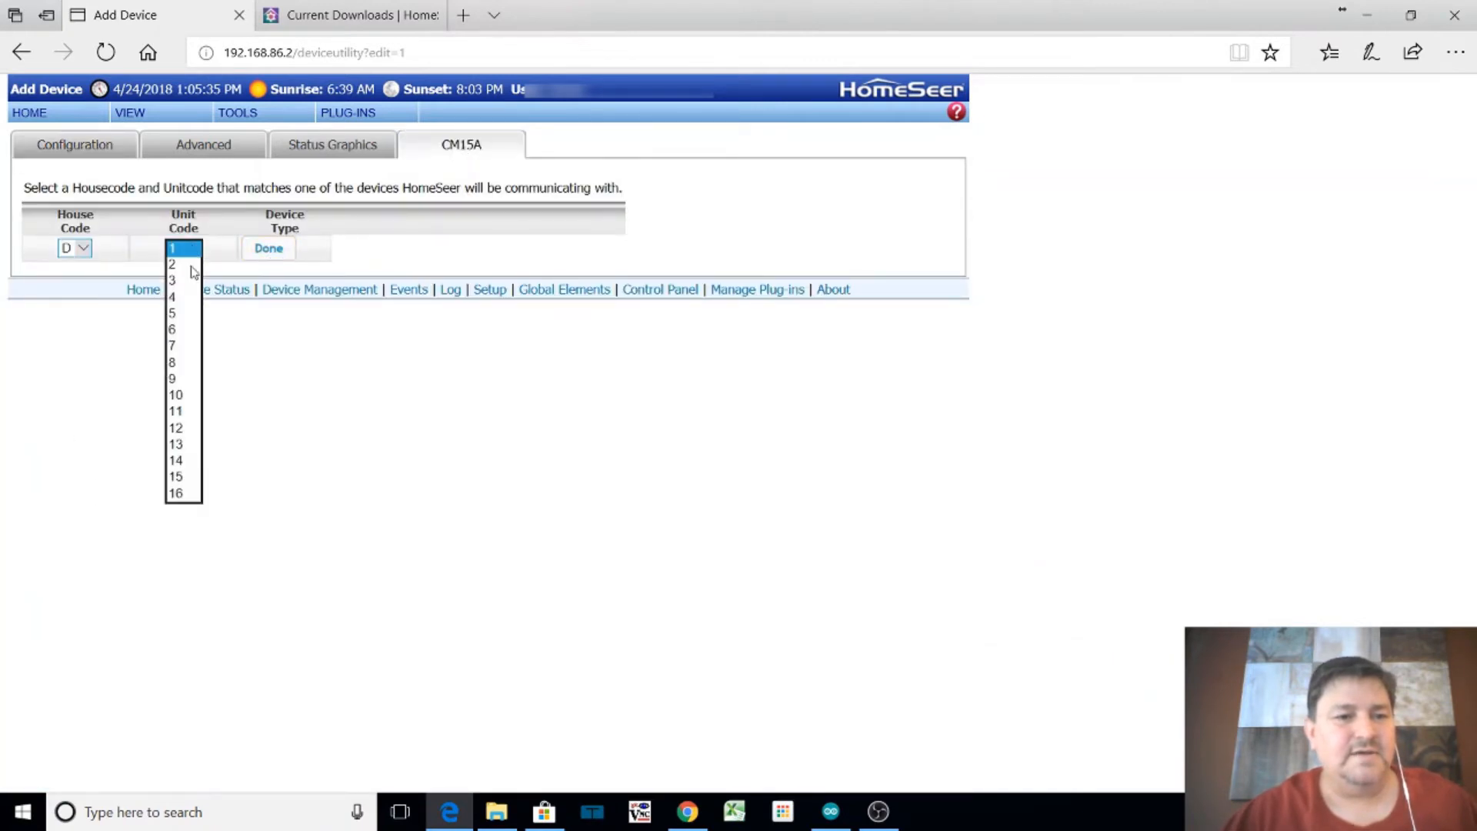
pyautogui.click(182, 265)
pyautogui.click(269, 248)
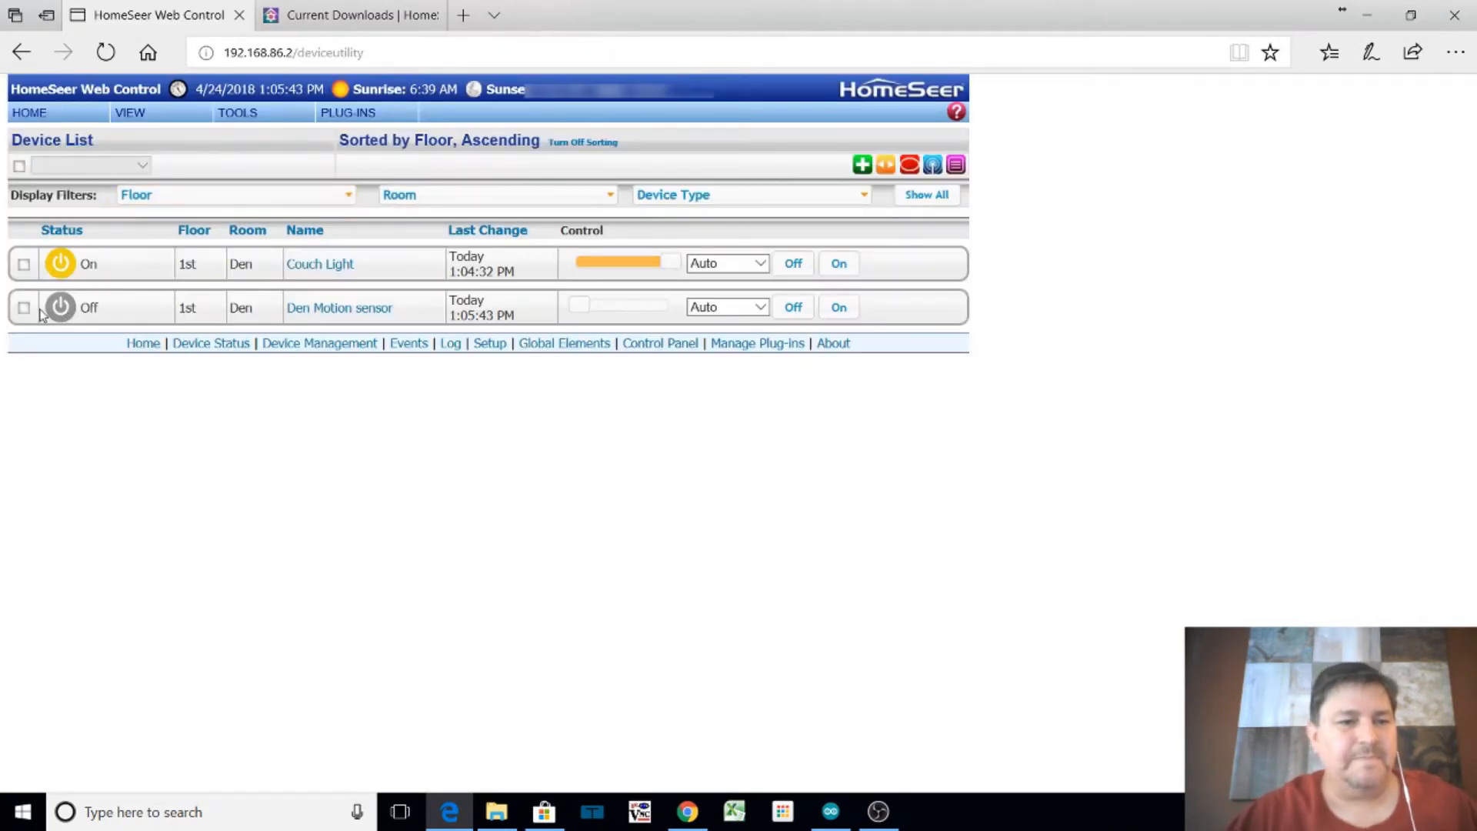
# Review the Den Motion sensor's configuration settings and return to the device list
pyautogui.click(345, 308)
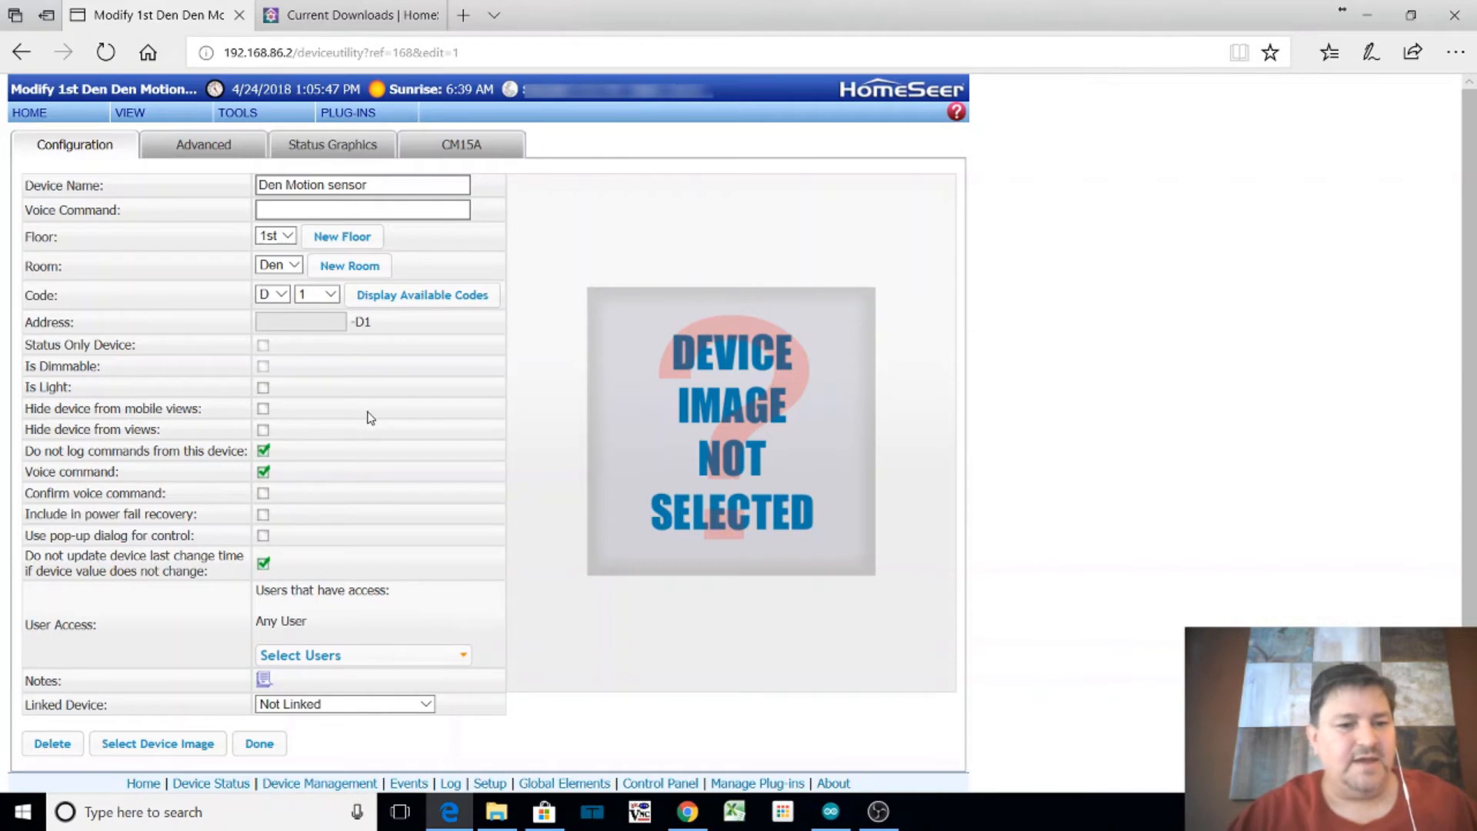
pyautogui.scroll(-1, 370, 417)
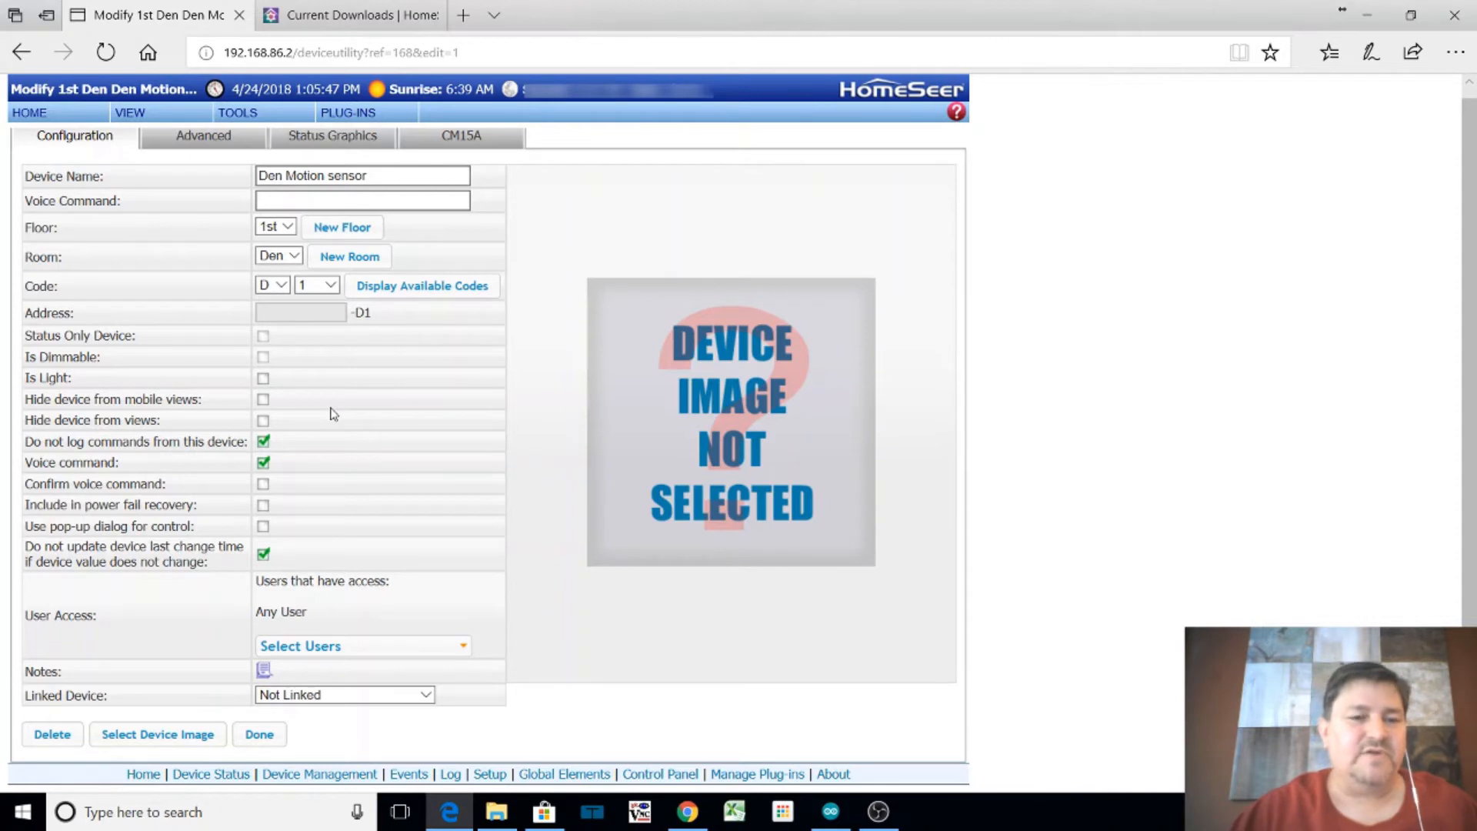
pyautogui.scroll(1, 334, 400)
pyautogui.click(282, 214)
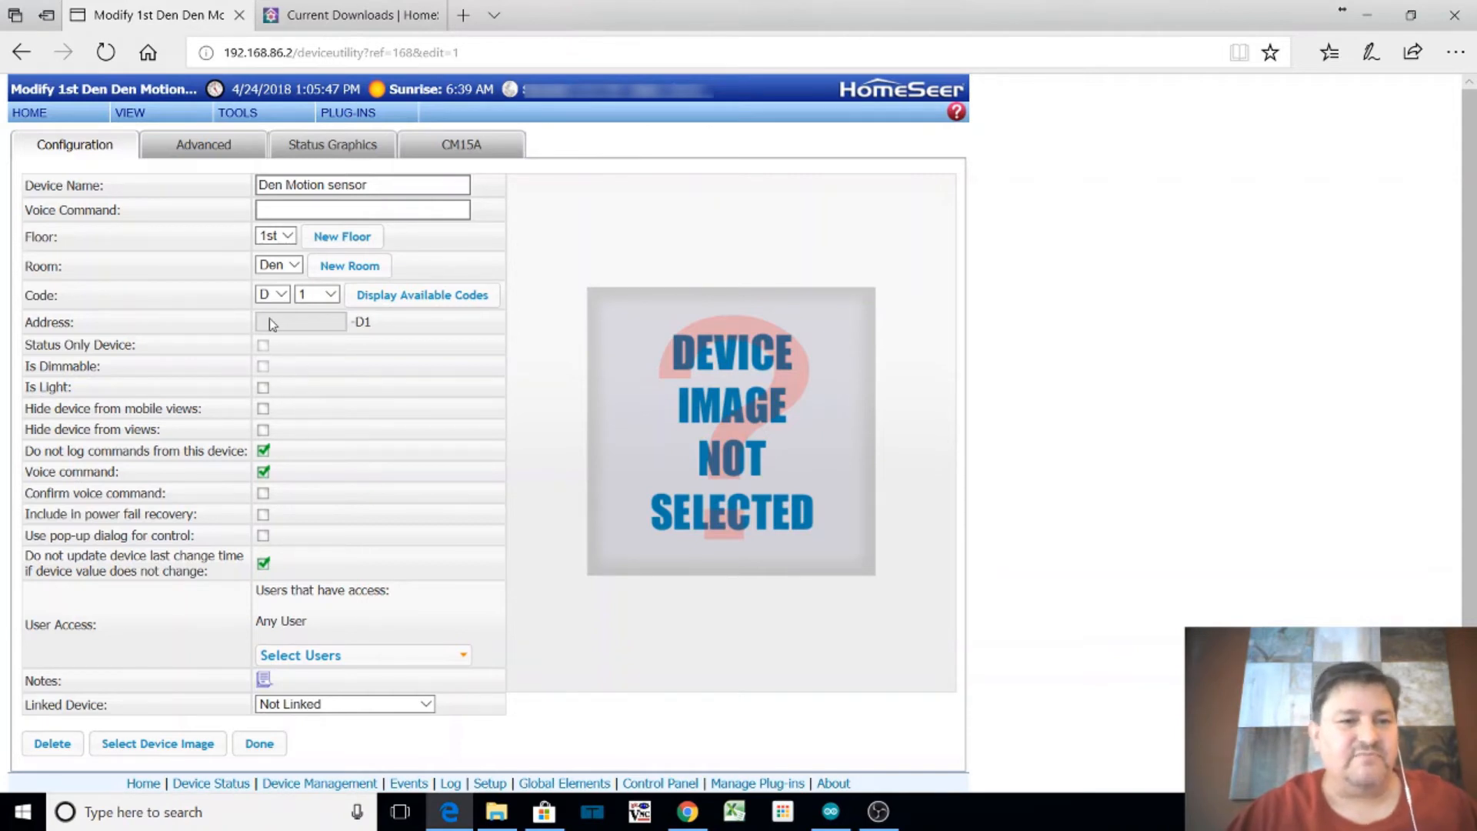
pyautogui.click(42, 120)
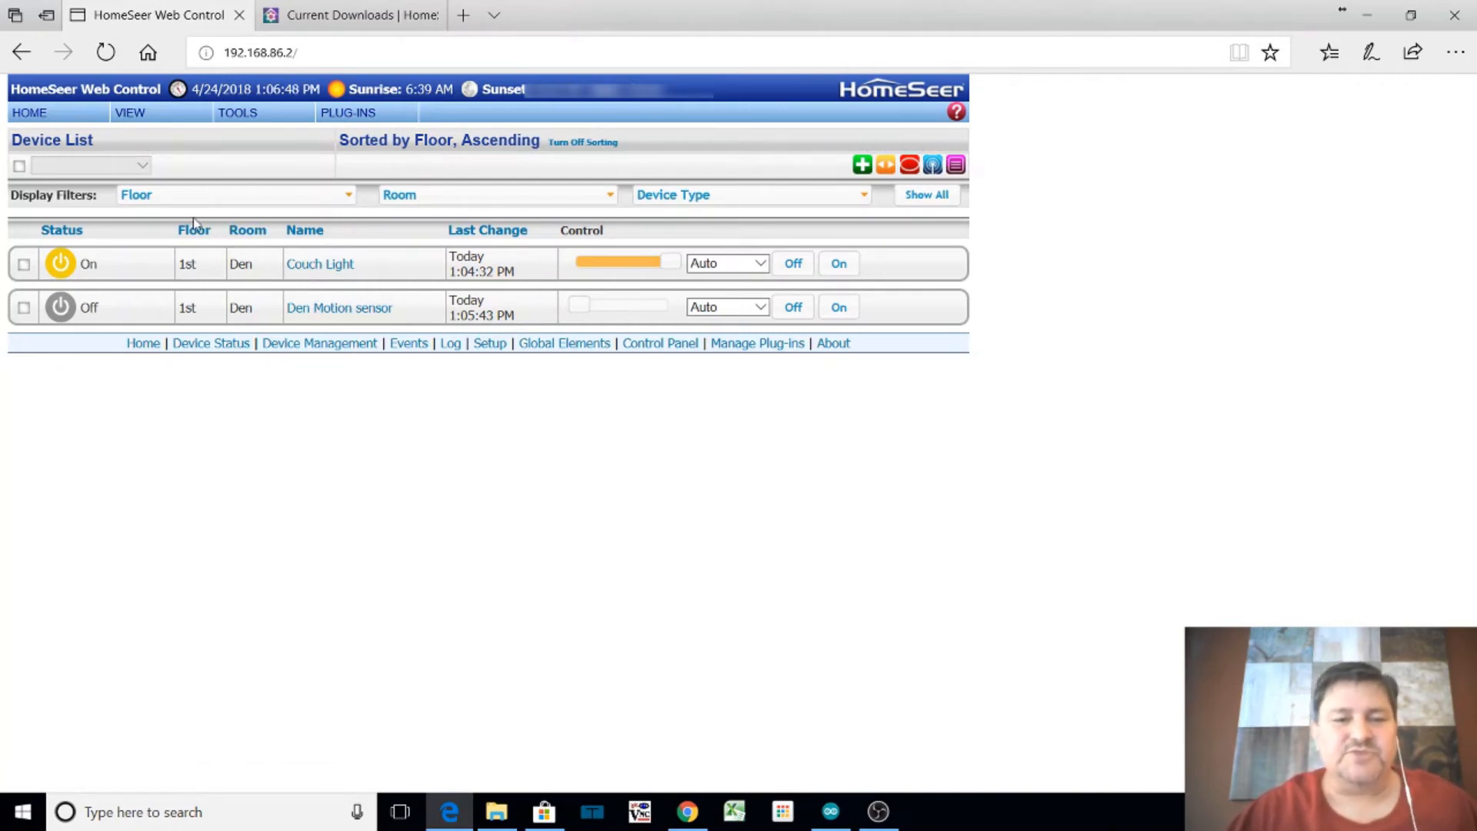
# In the events page's New Group, rename the existing New Event as Den Lights on with Motion at night
pyautogui.moveTo(139, 123)
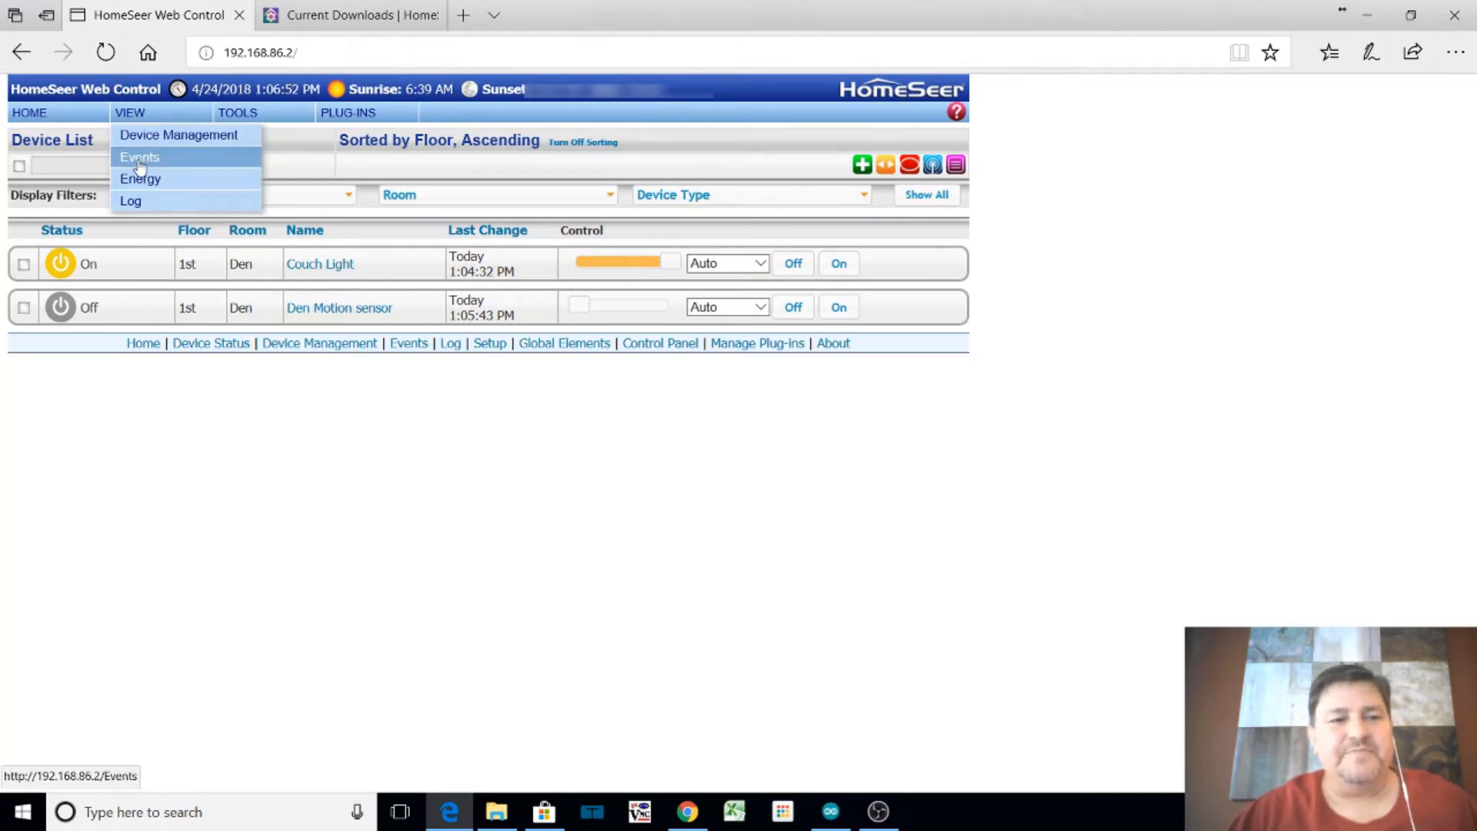
pyautogui.click(139, 163)
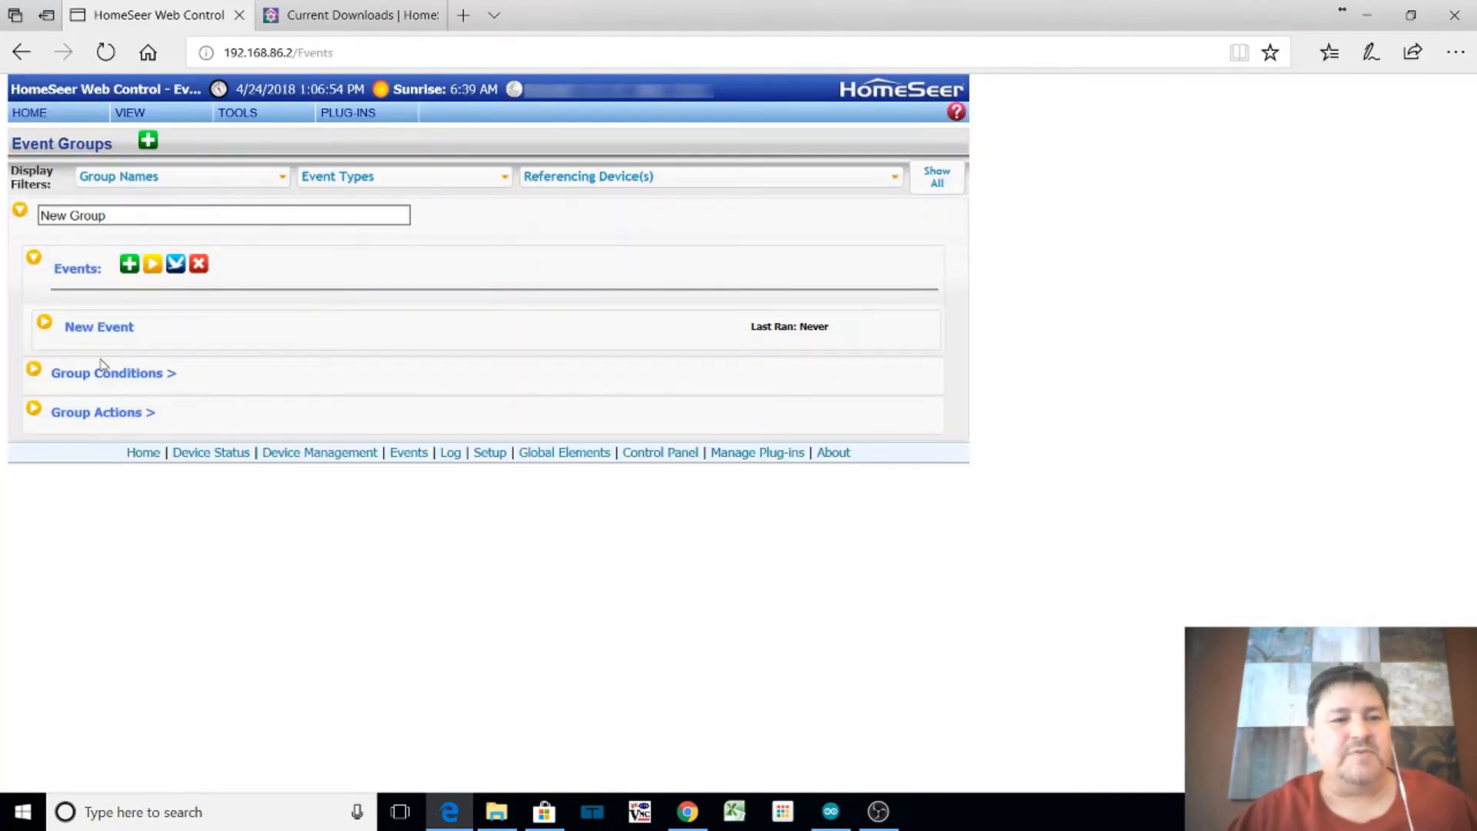
pyautogui.click(130, 217)
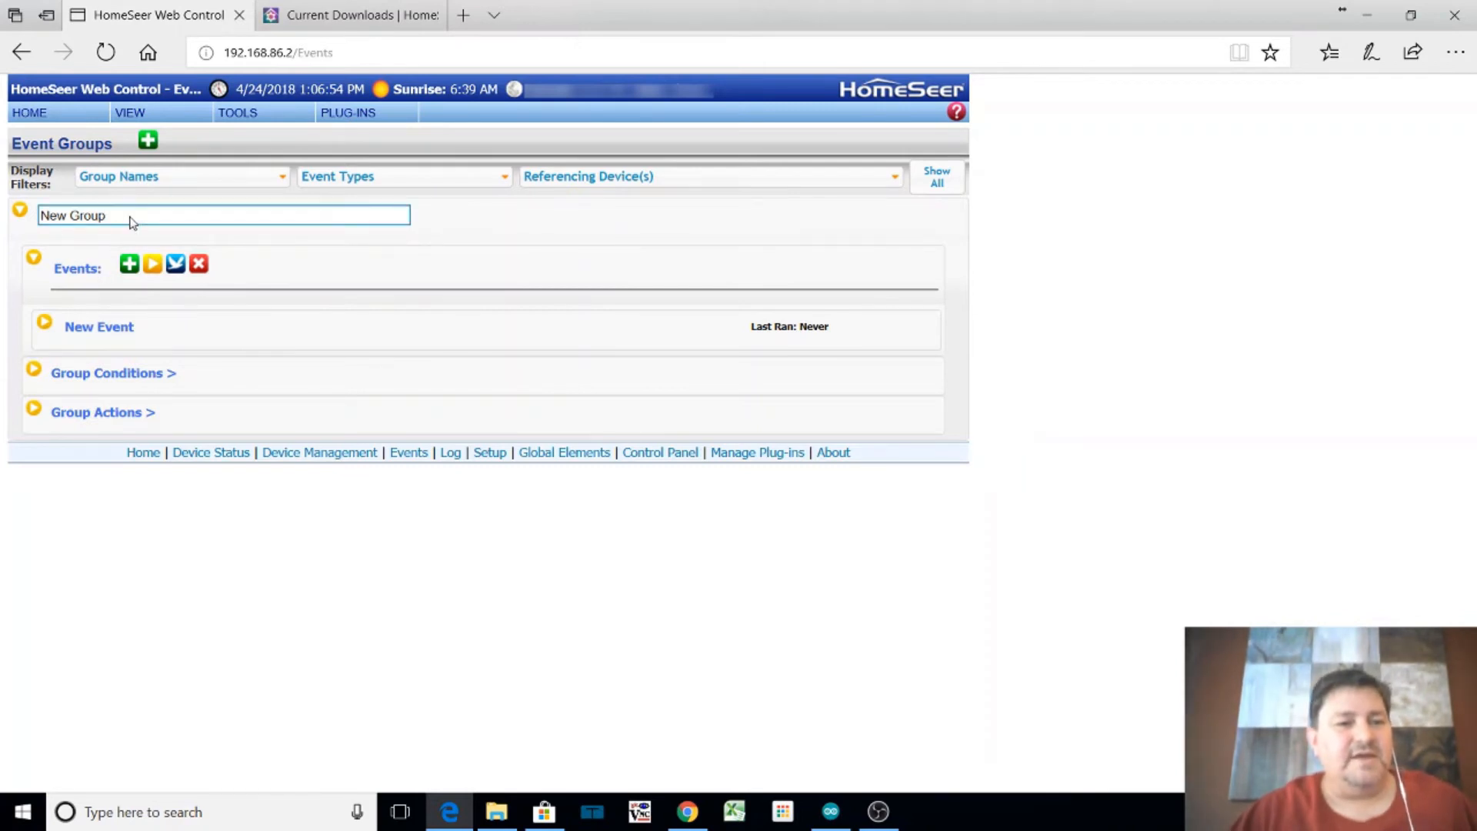
pyautogui.click(46, 326)
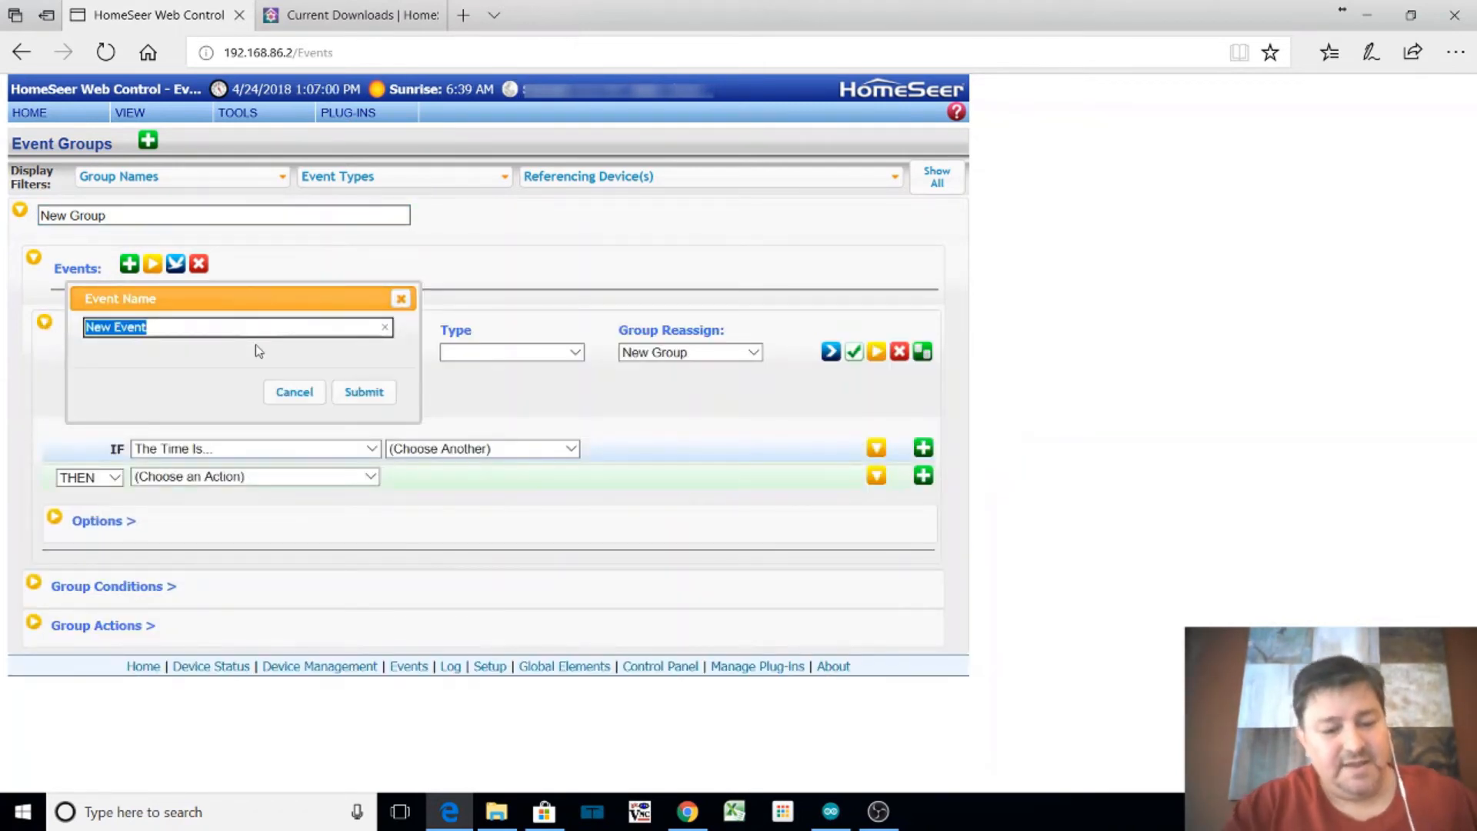
pyautogui.write('Den')
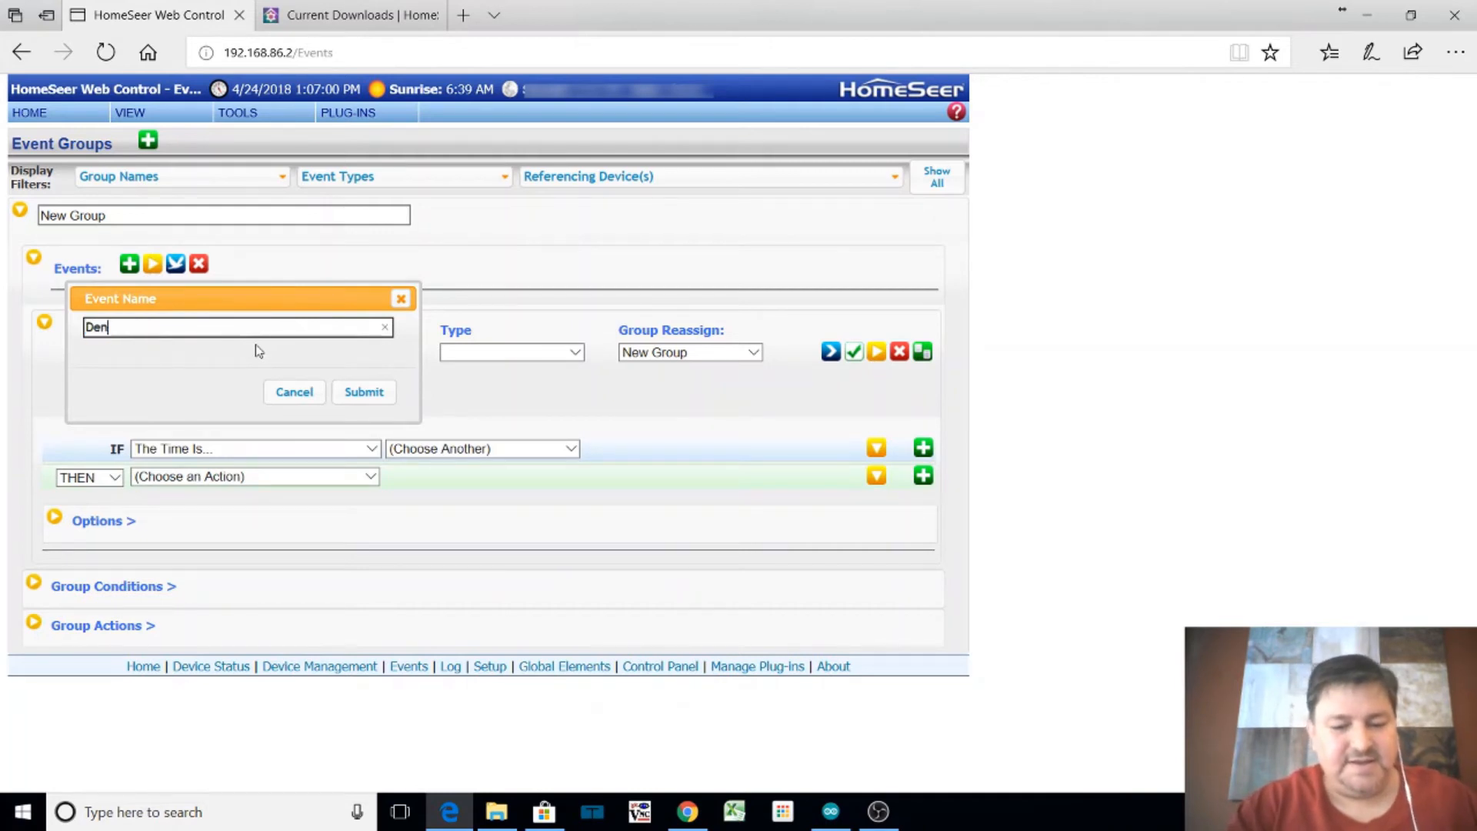
pyautogui.write(' Lights on wi')
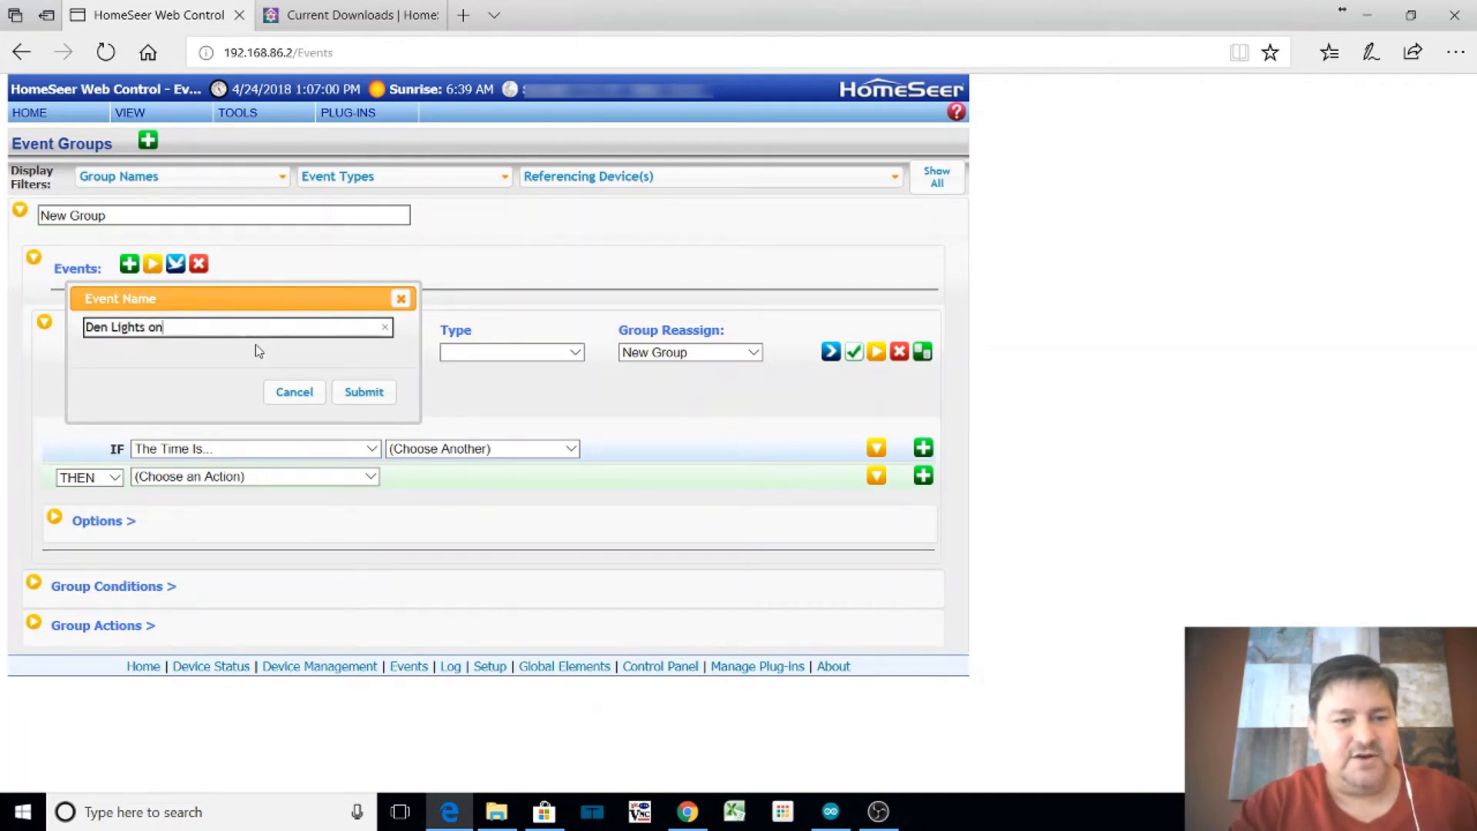
pyautogui.write('Mot')
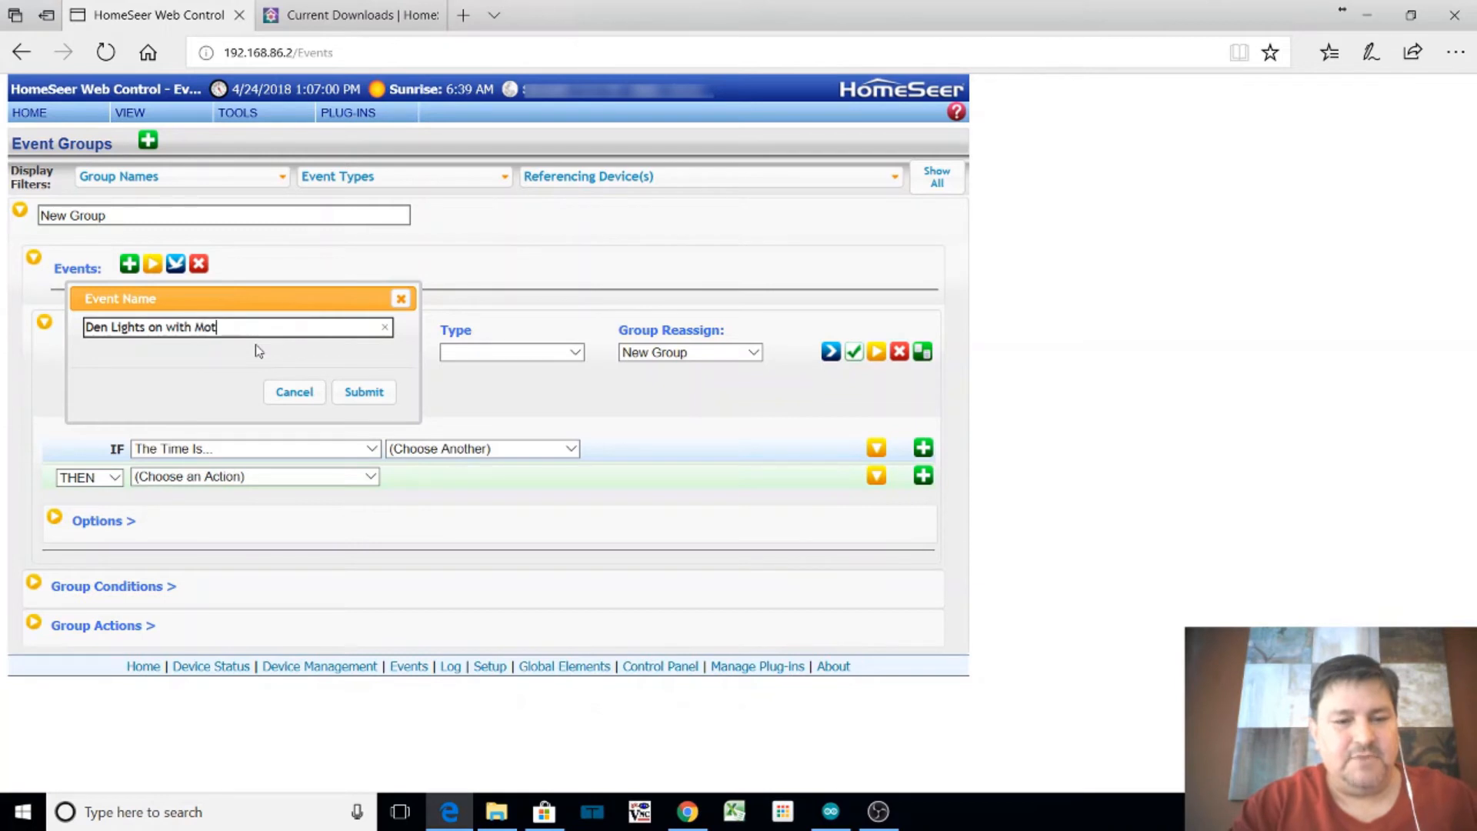
pyautogui.write('ion at night')
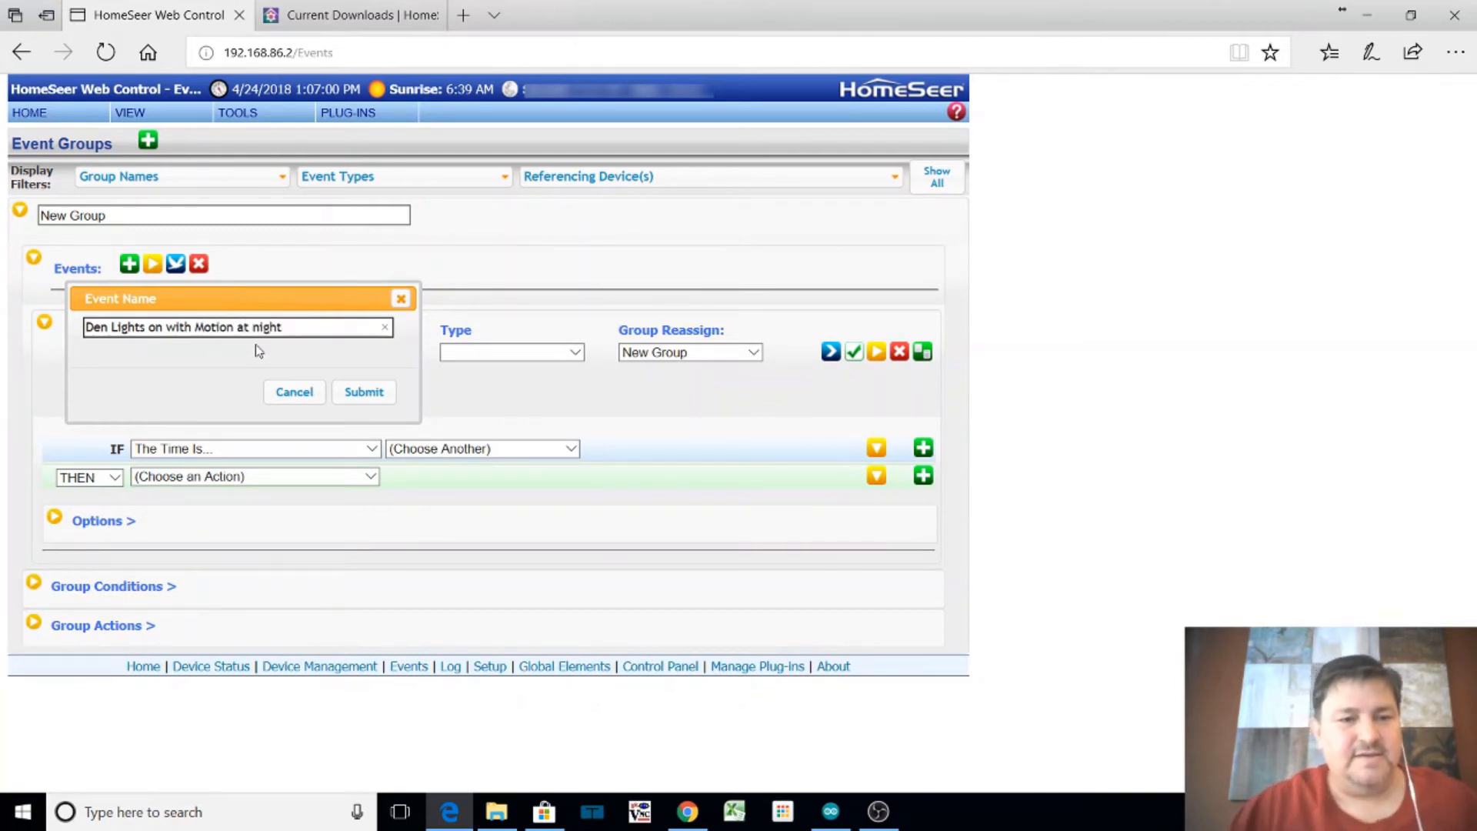
pyautogui.click(364, 392)
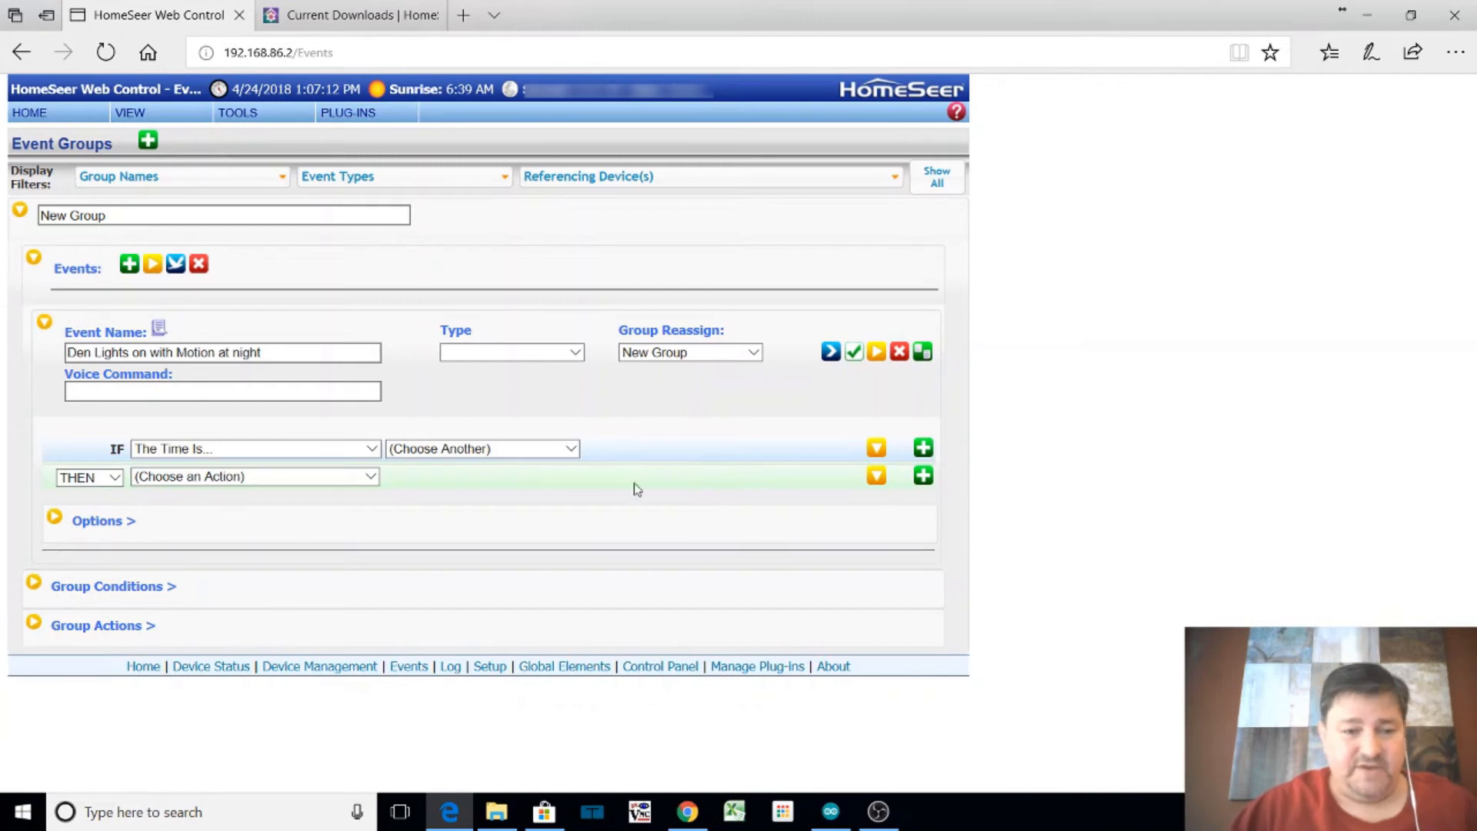
# Set the event's IF trigger so that 1st Den Den Motion sensor changes and becomes On
pyautogui.click(376, 452)
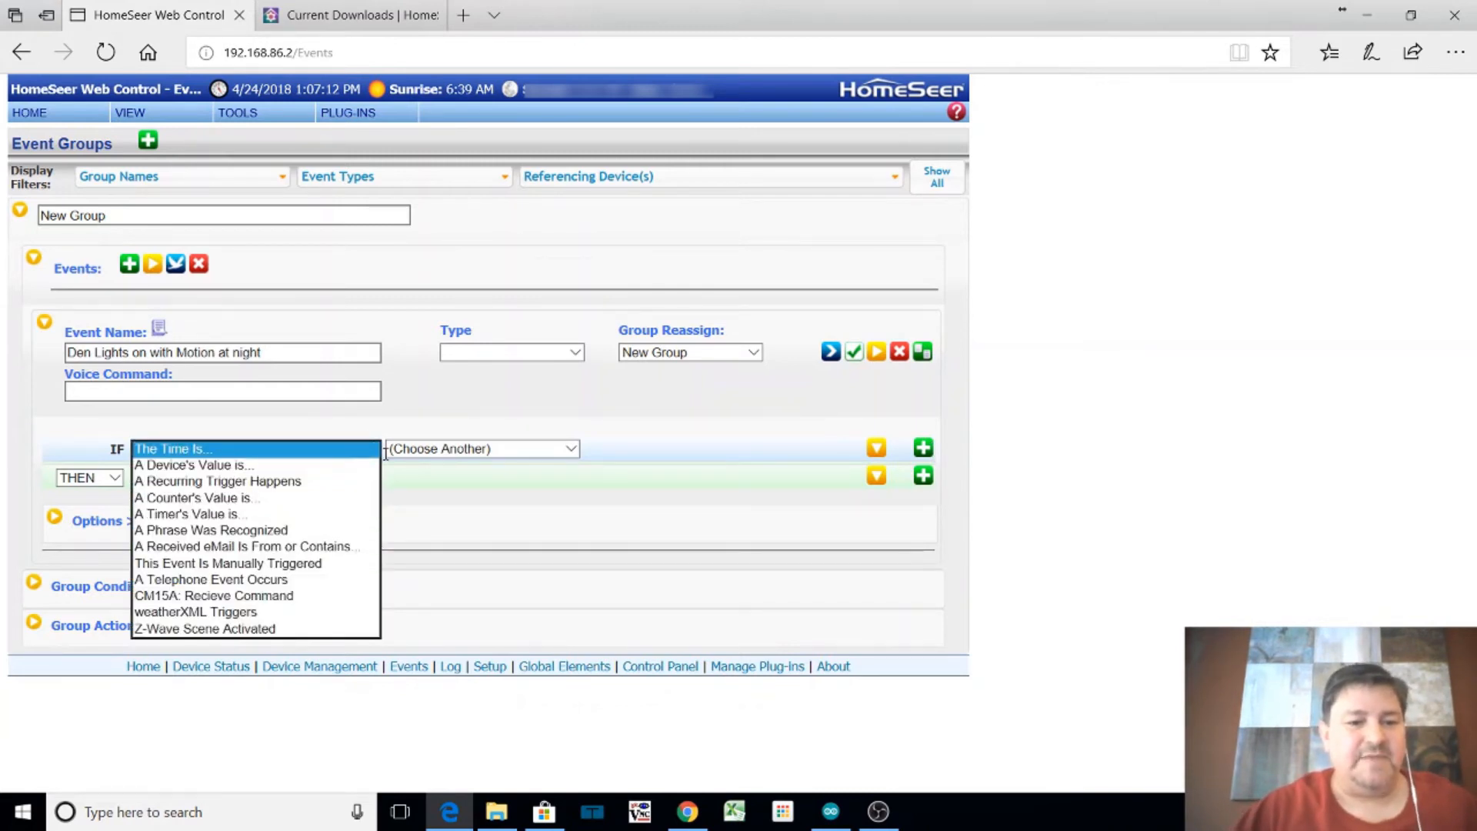
pyautogui.click(304, 469)
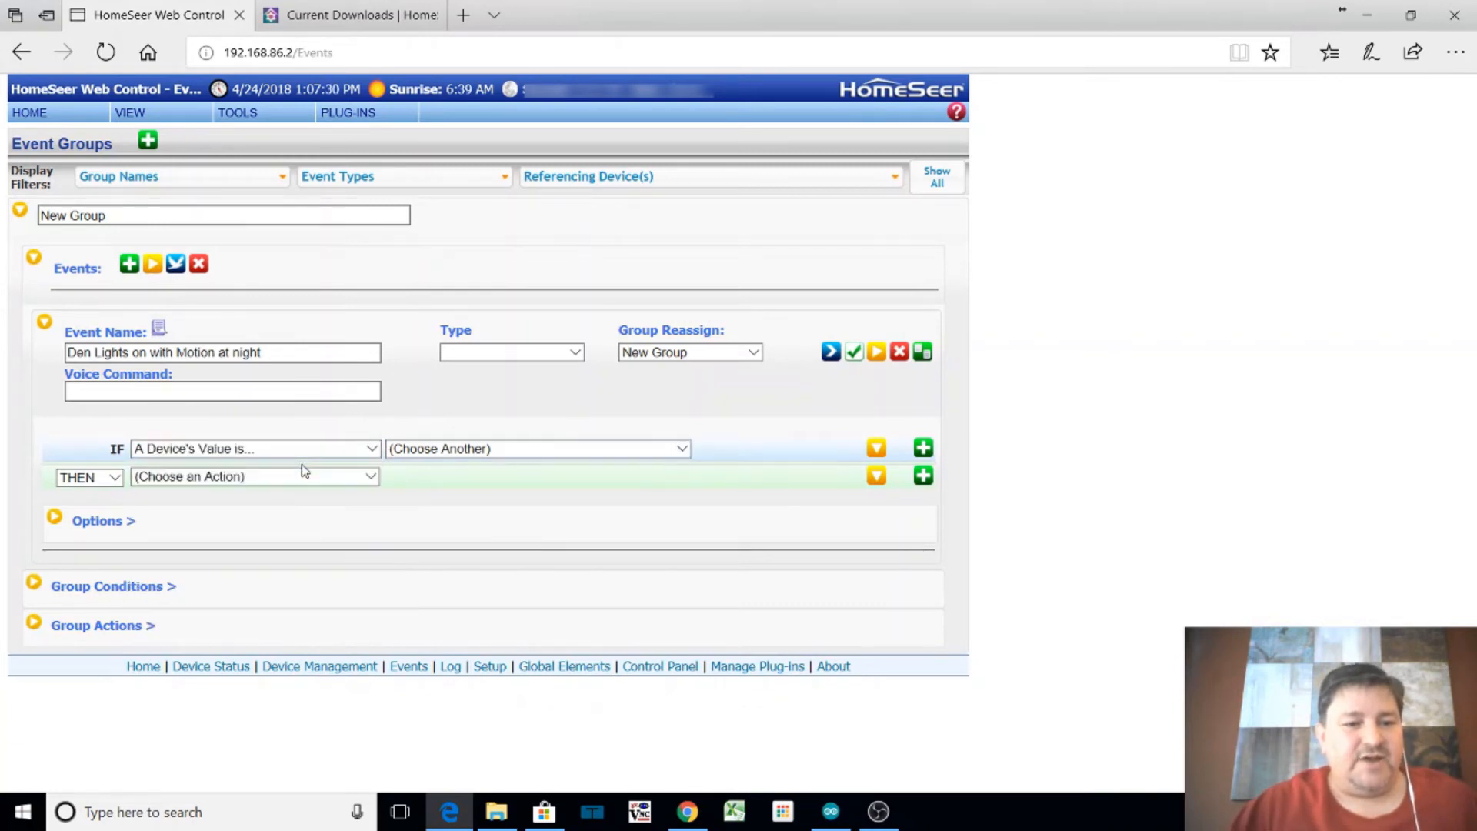
pyautogui.click(500, 451)
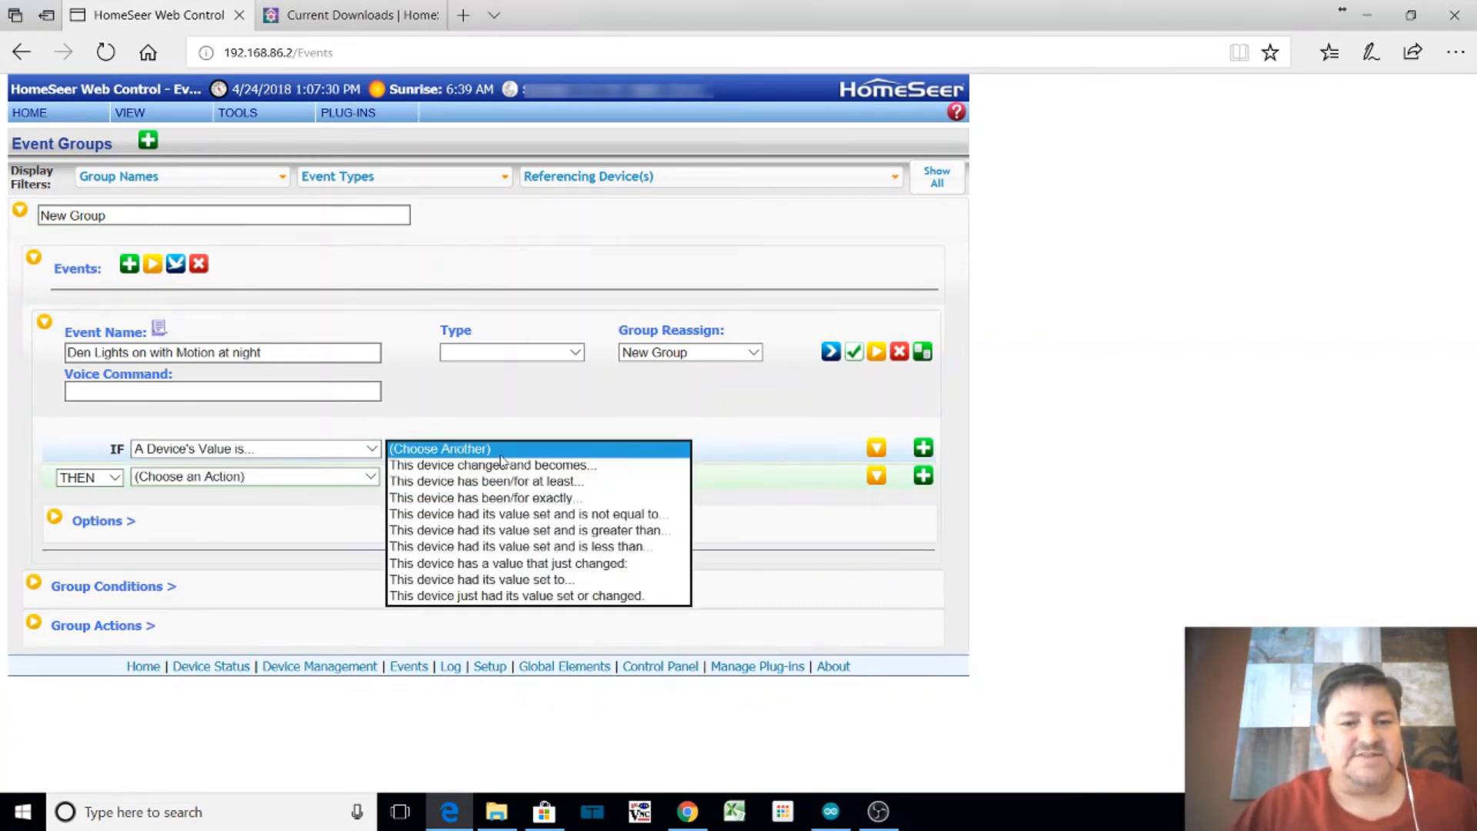
pyautogui.click(611, 471)
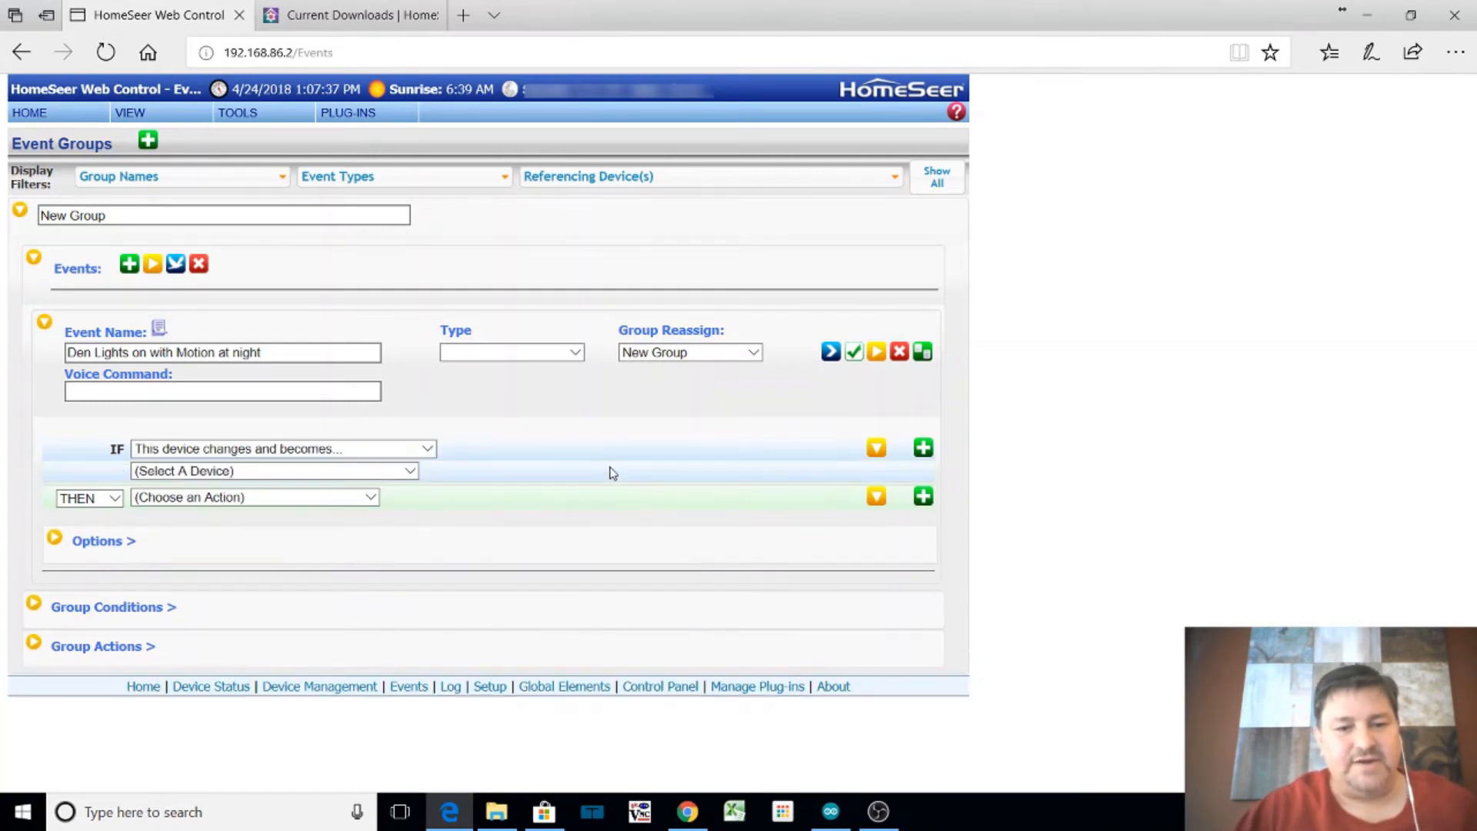
pyautogui.click(411, 471)
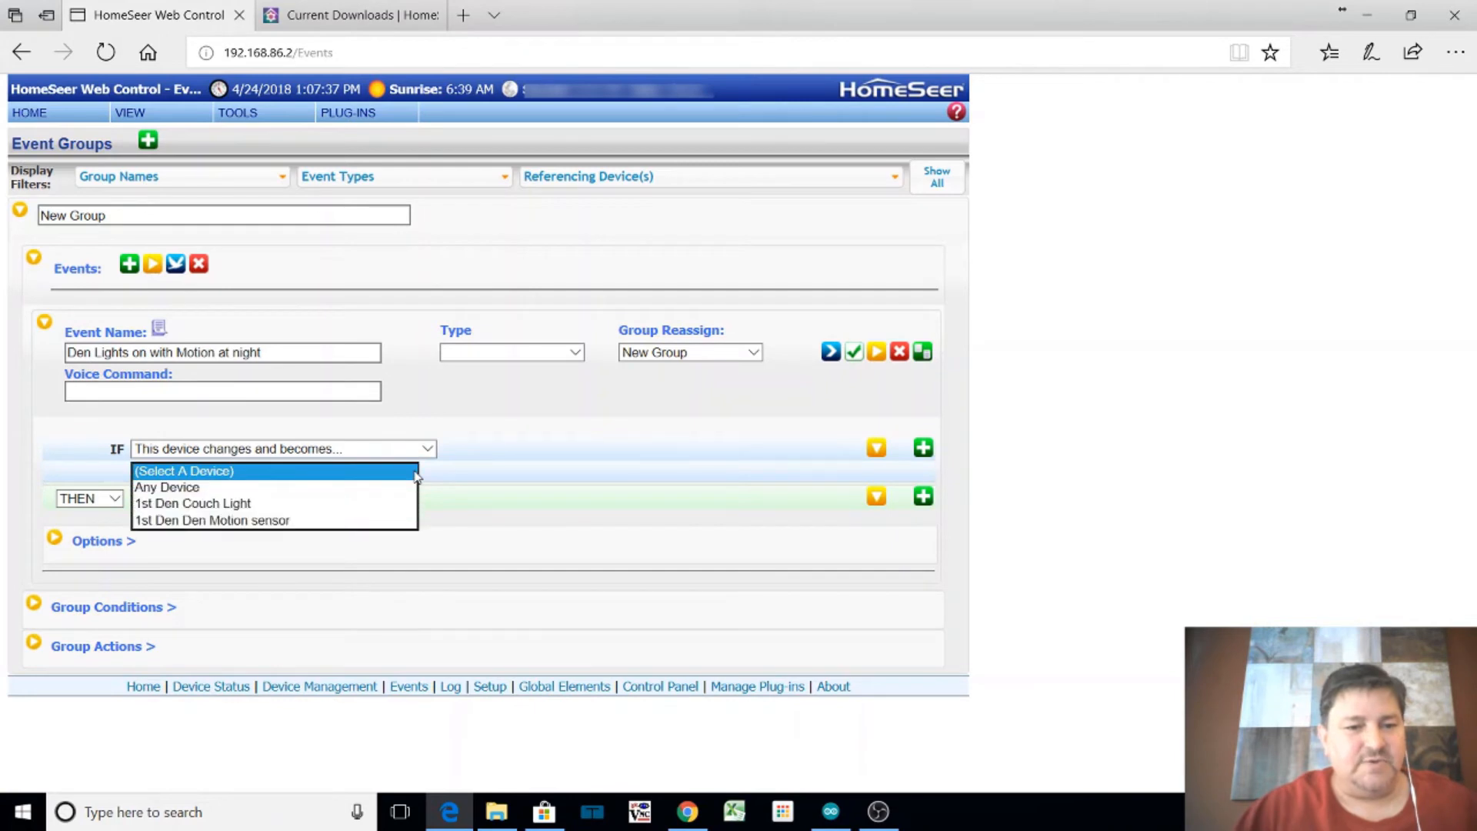
pyautogui.click(275, 527)
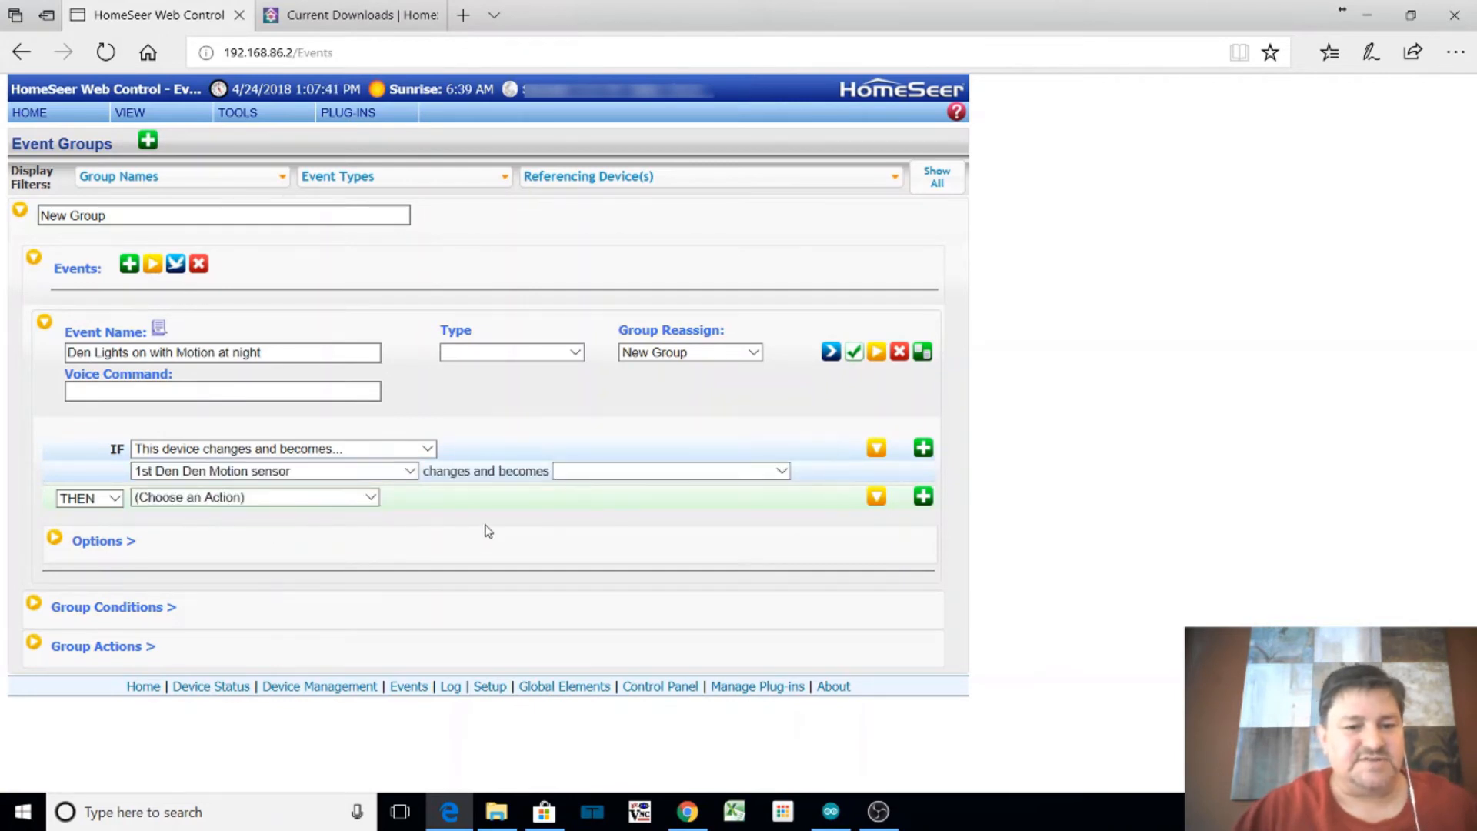
pyautogui.click(780, 472)
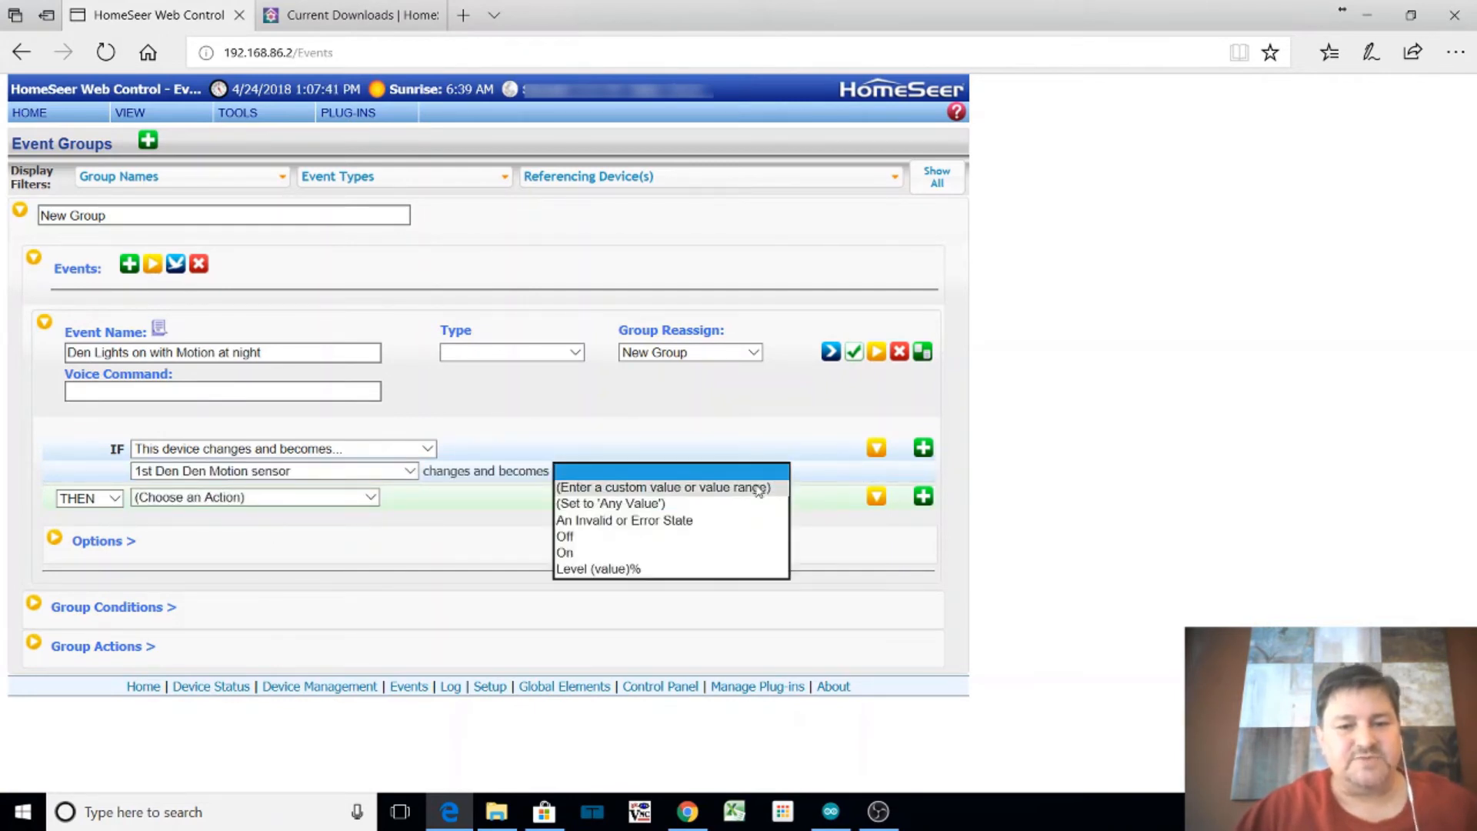
pyautogui.click(657, 553)
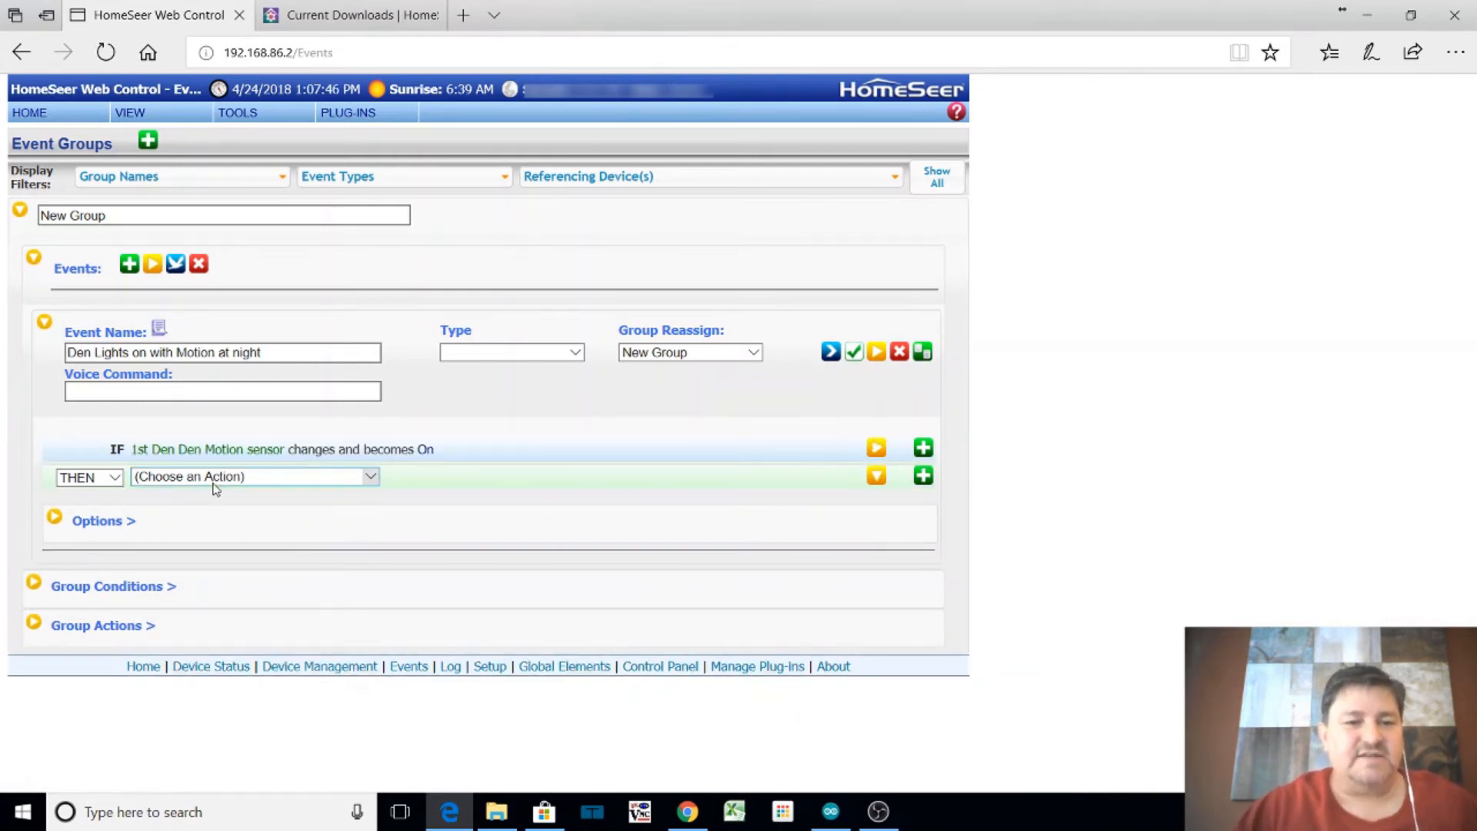
# Set the event's THEN action to control the device 1st Den Couch Light and turn it On
pyautogui.click(370, 478)
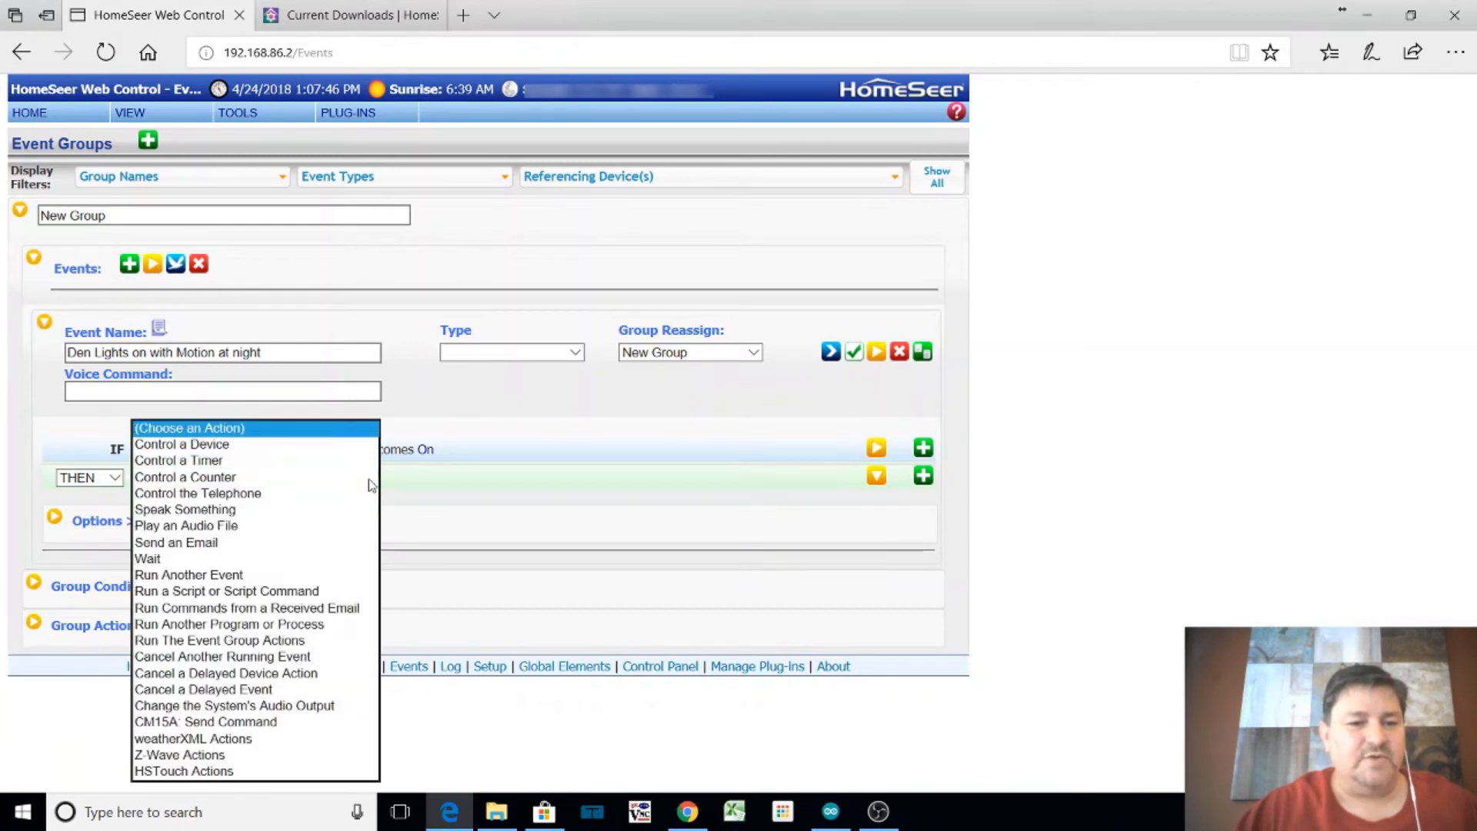
pyautogui.click(247, 445)
pyautogui.click(414, 501)
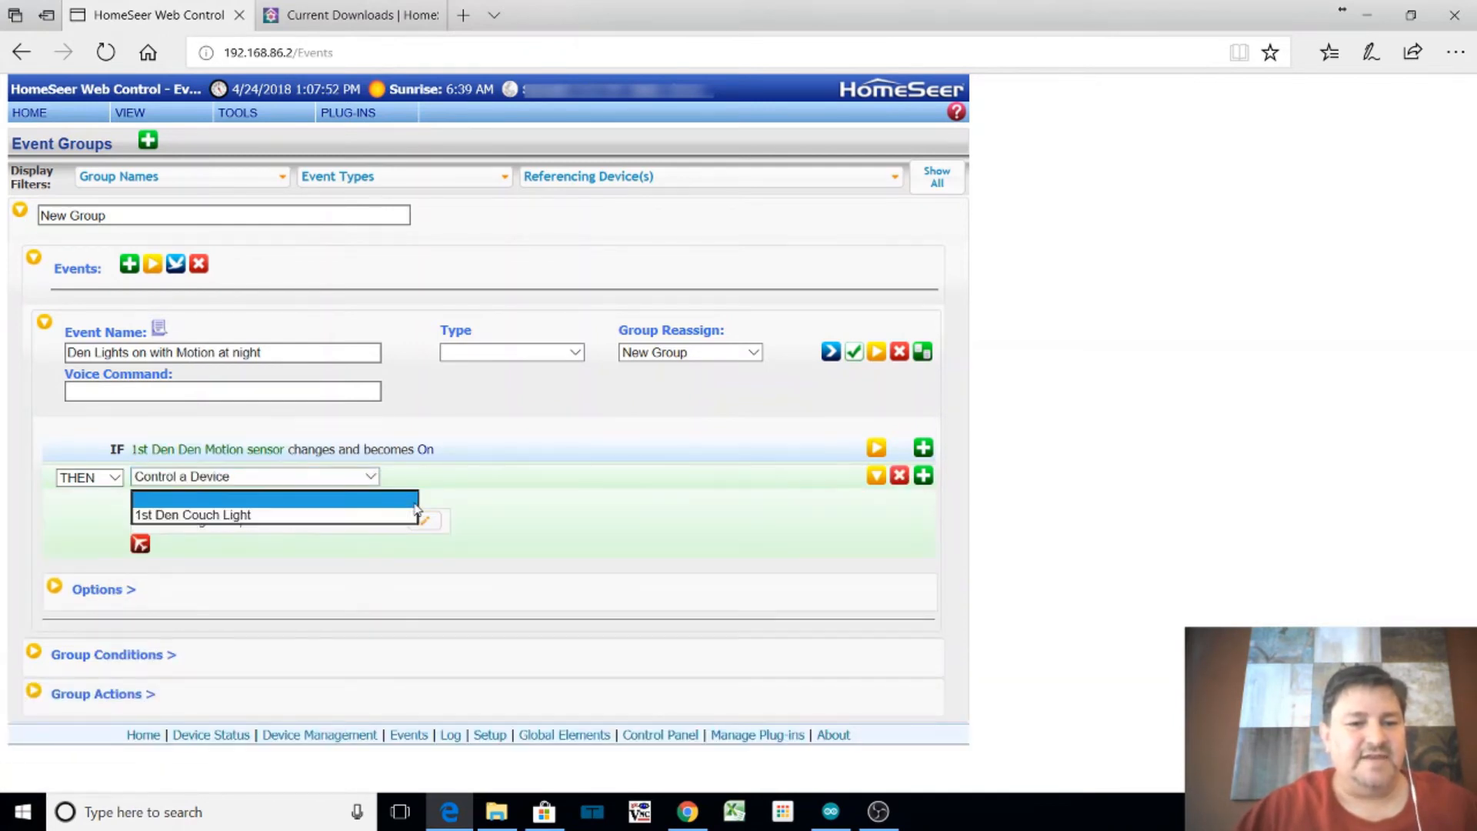
pyautogui.click(247, 515)
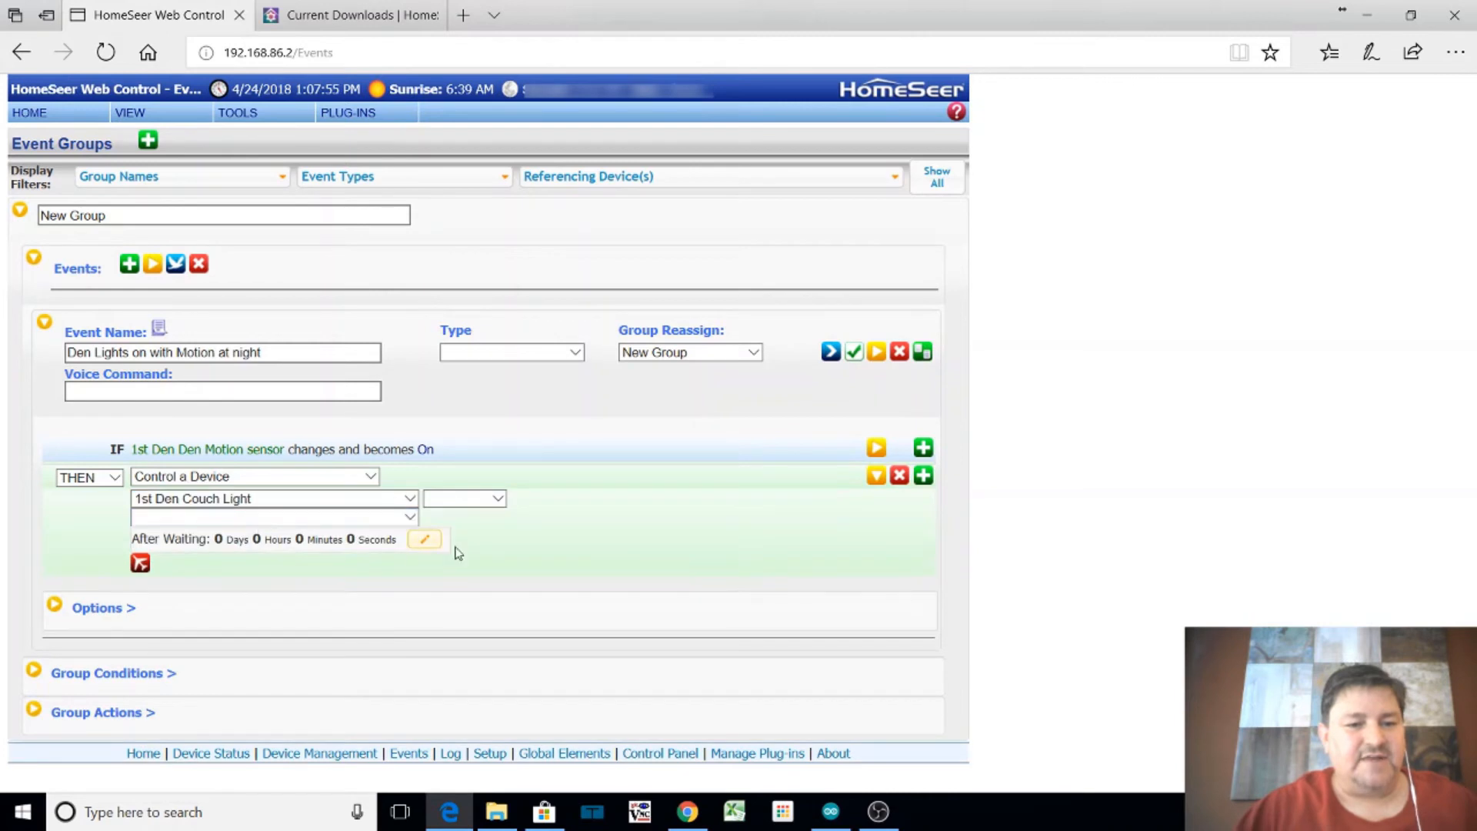
pyautogui.click(500, 500)
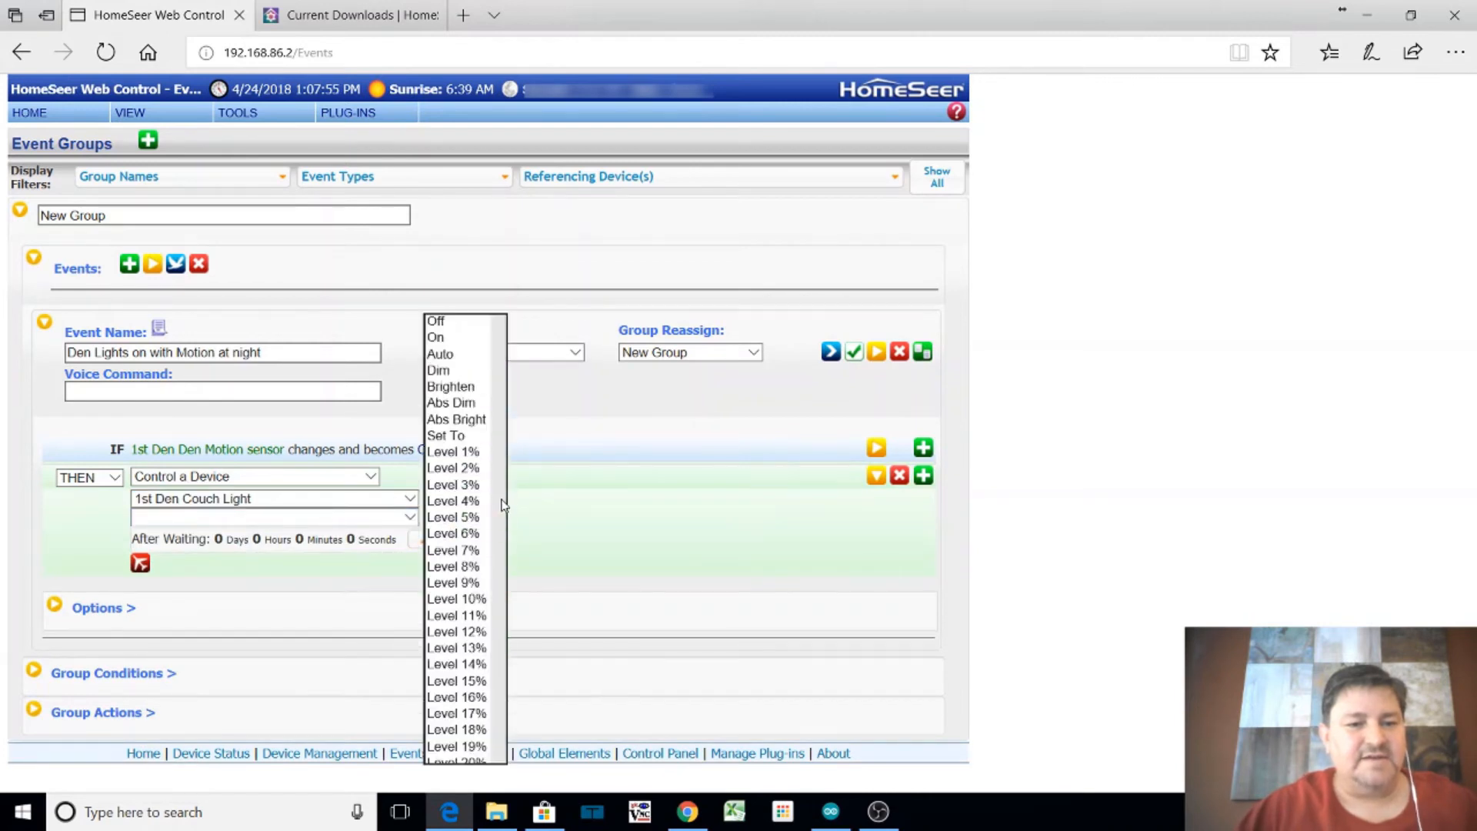
pyautogui.click(444, 337)
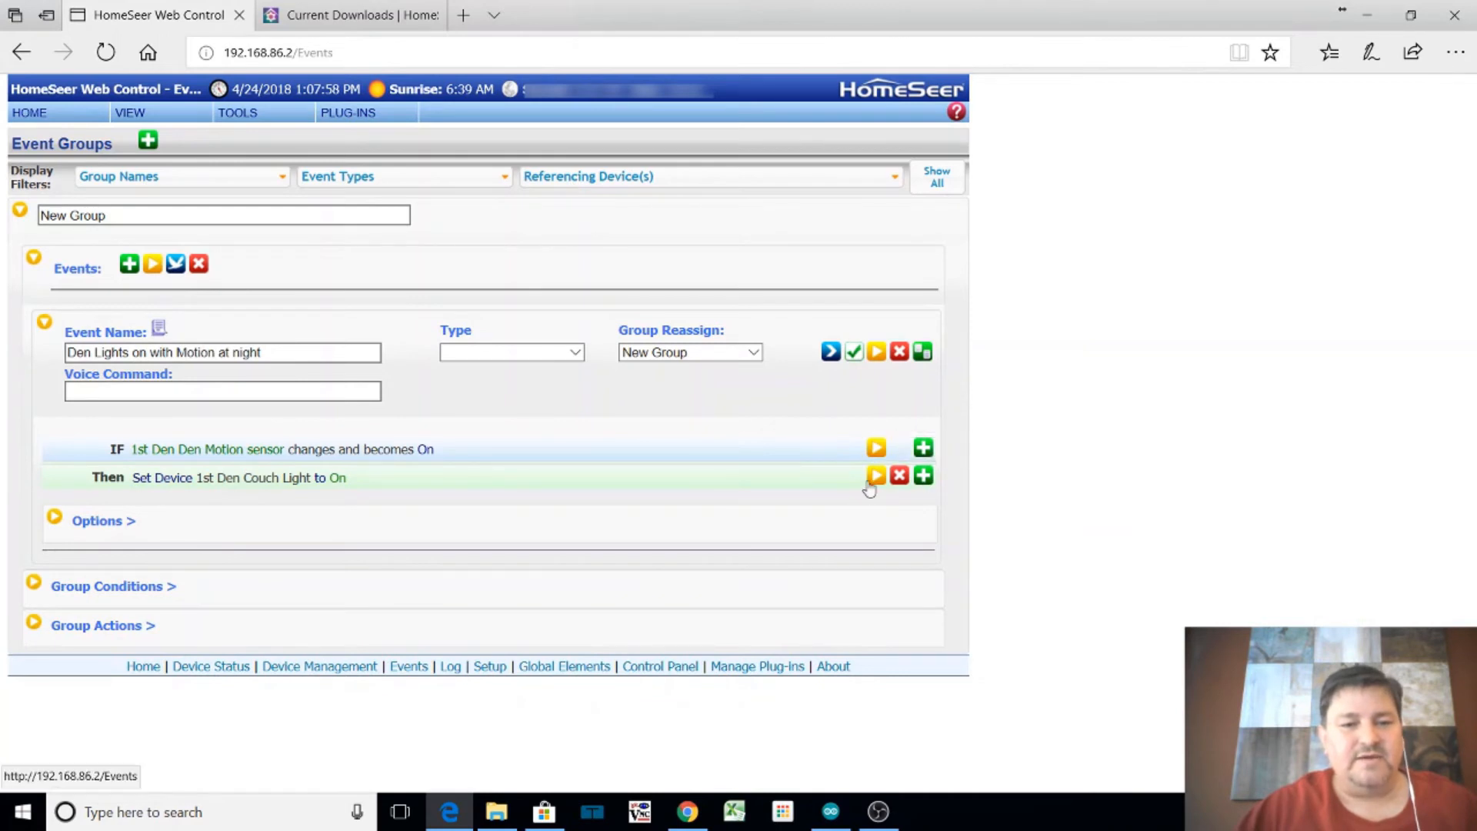
# Add a second THEN action that controls the device 1st Den Couch Light and turns it Off
pyautogui.click(924, 476)
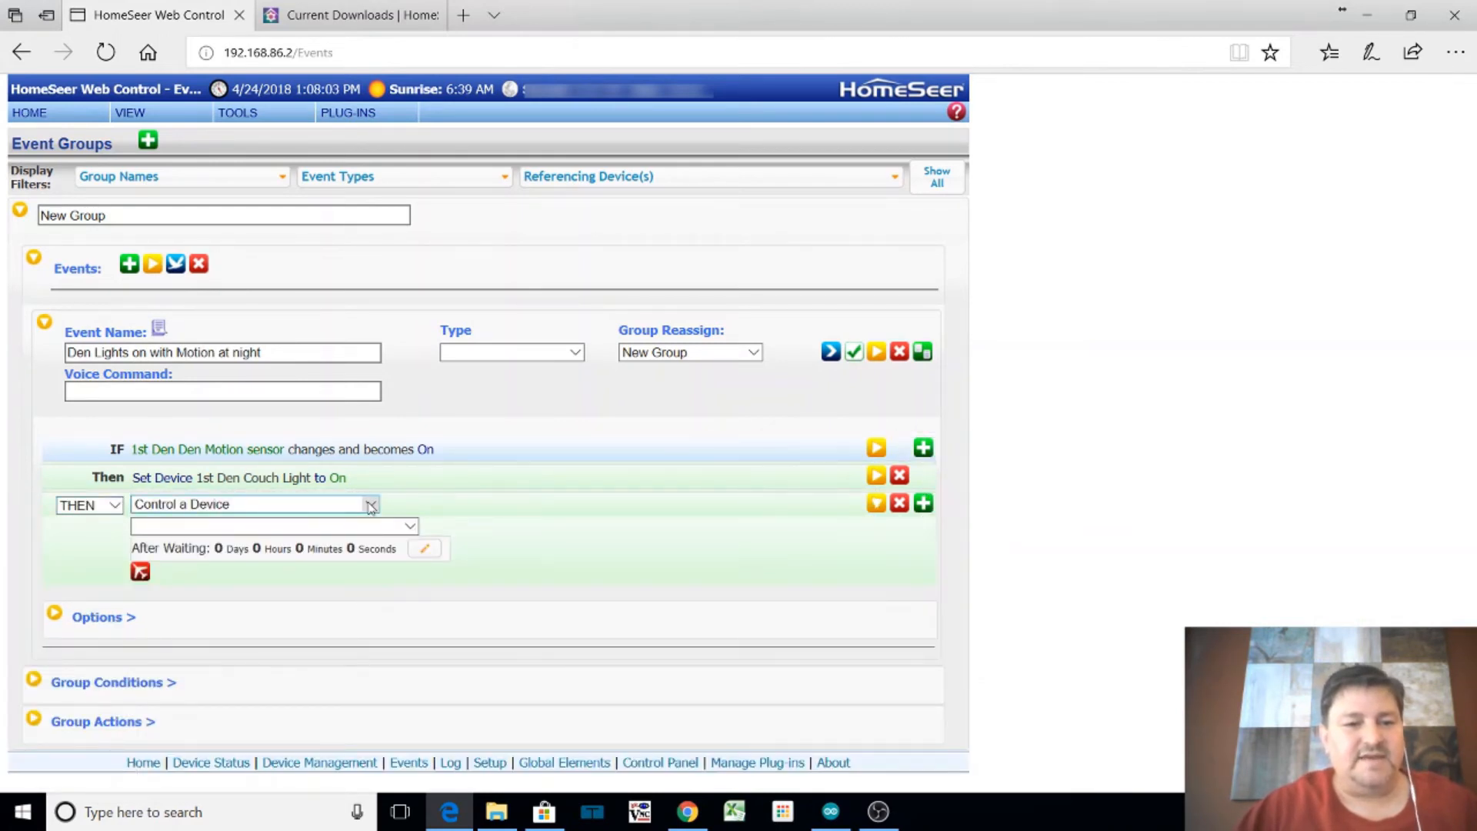
pyautogui.click(277, 505)
pyautogui.click(231, 440)
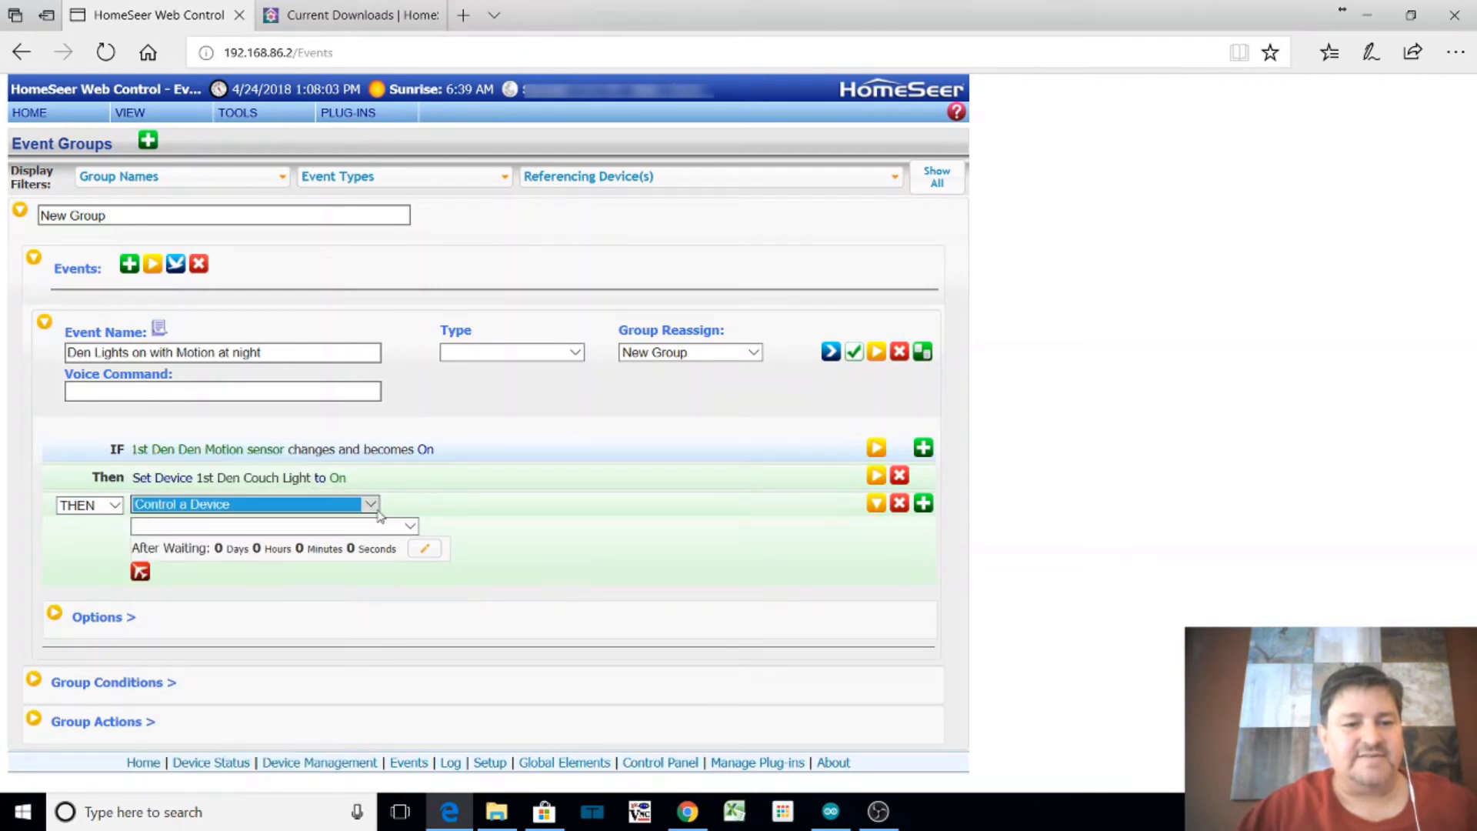
pyautogui.click(414, 529)
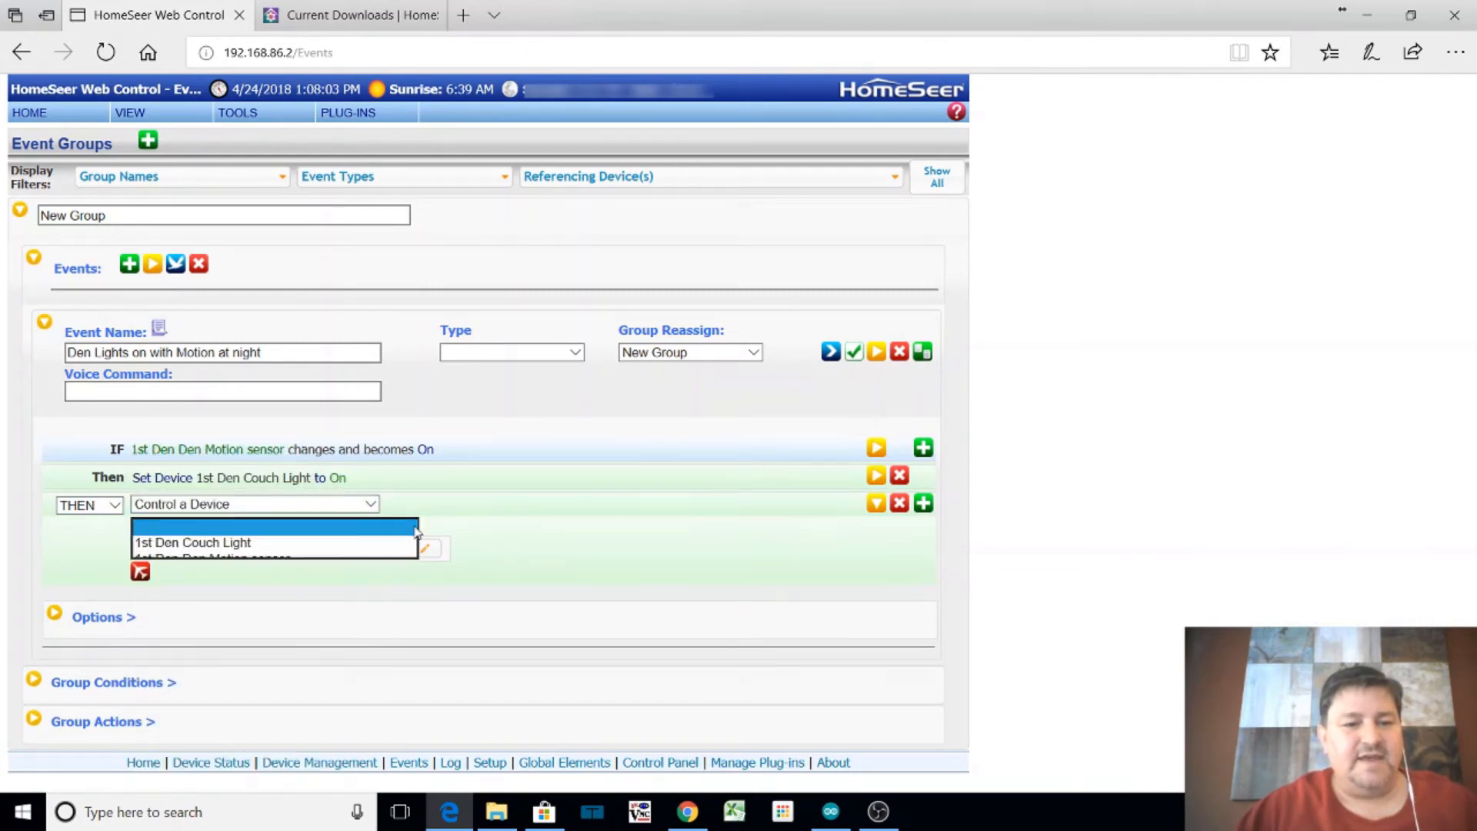
pyautogui.click(316, 546)
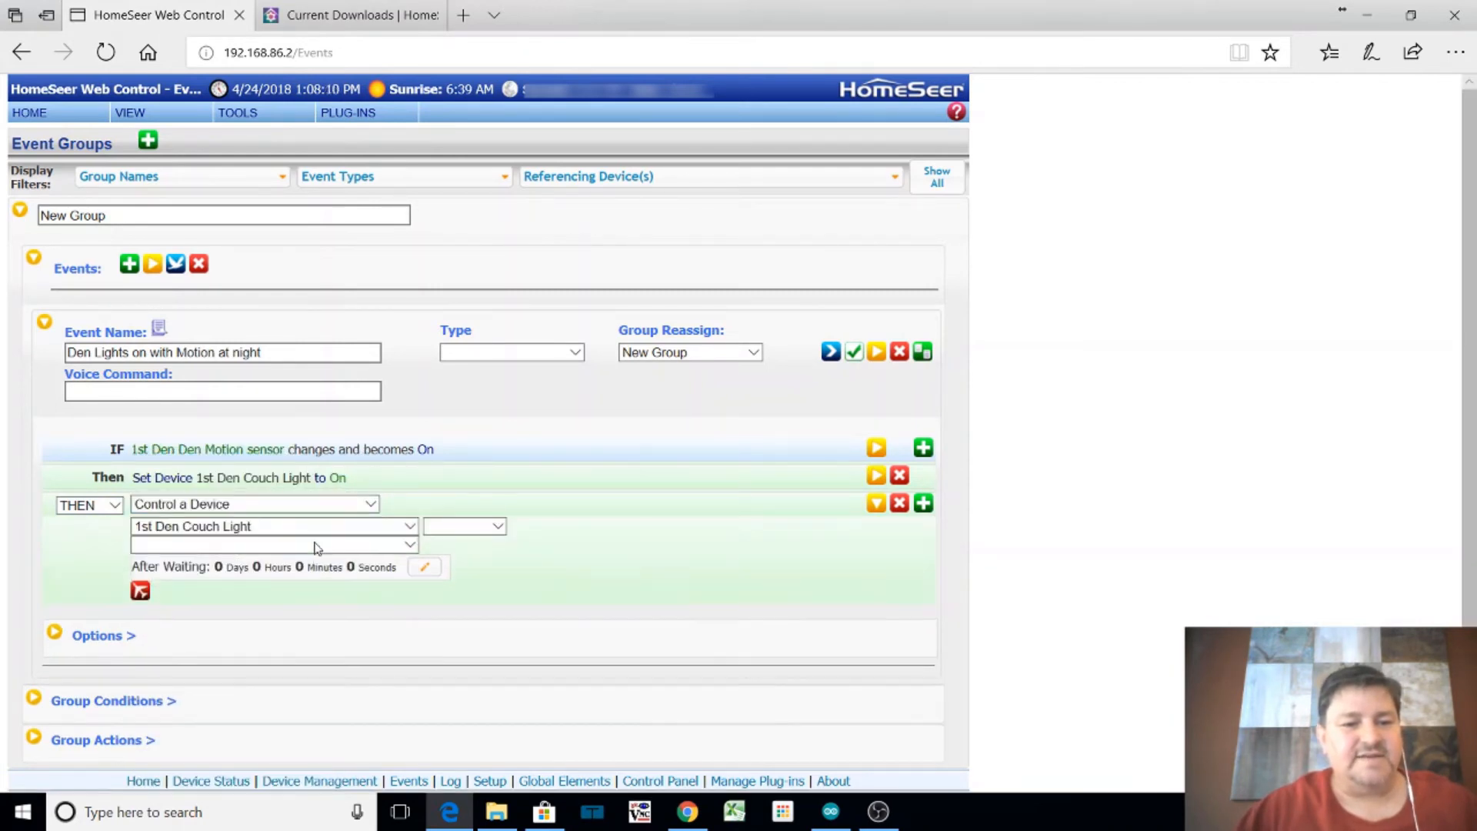
pyautogui.click(497, 528)
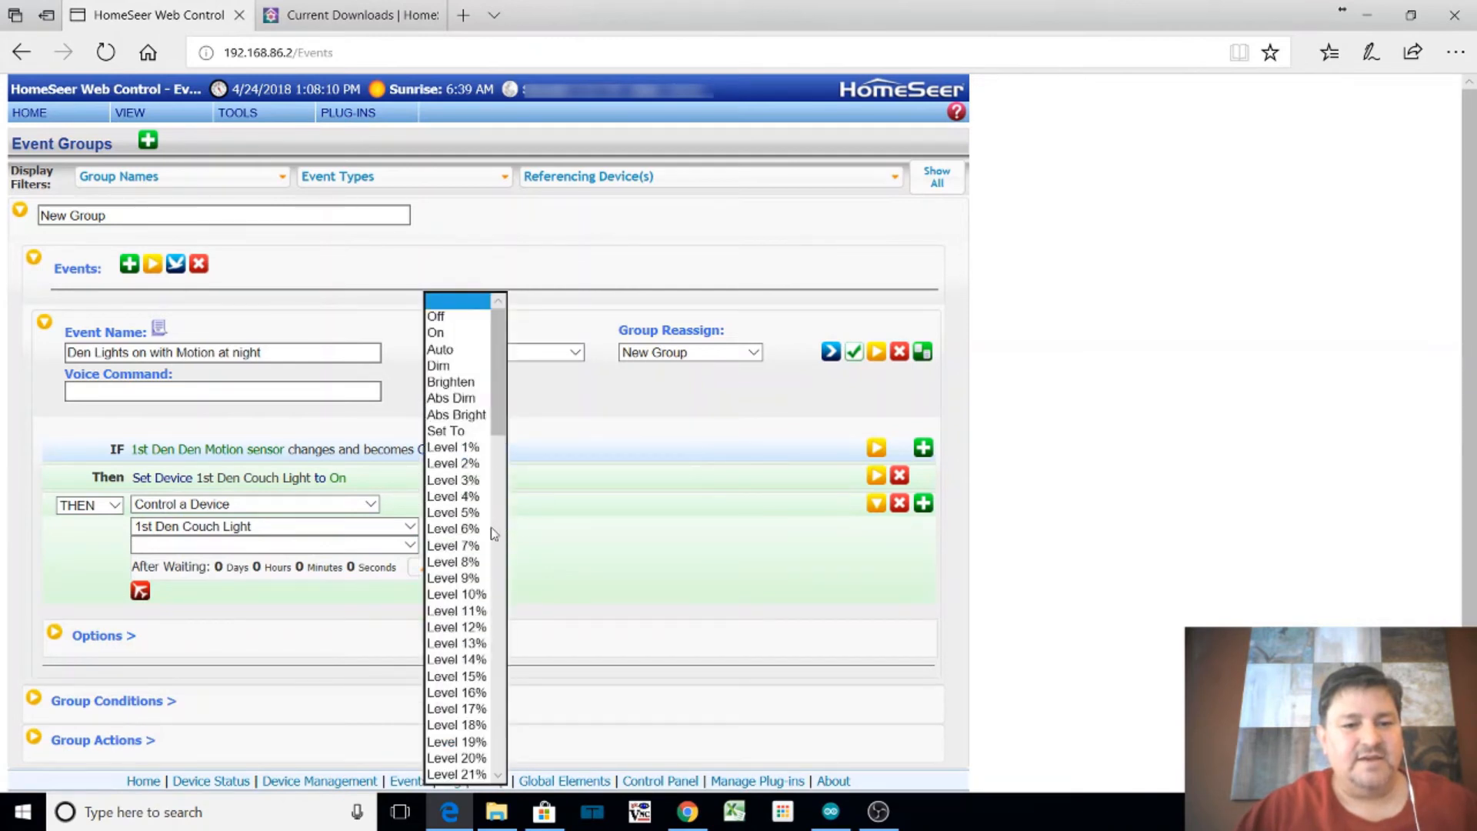
pyautogui.click(460, 316)
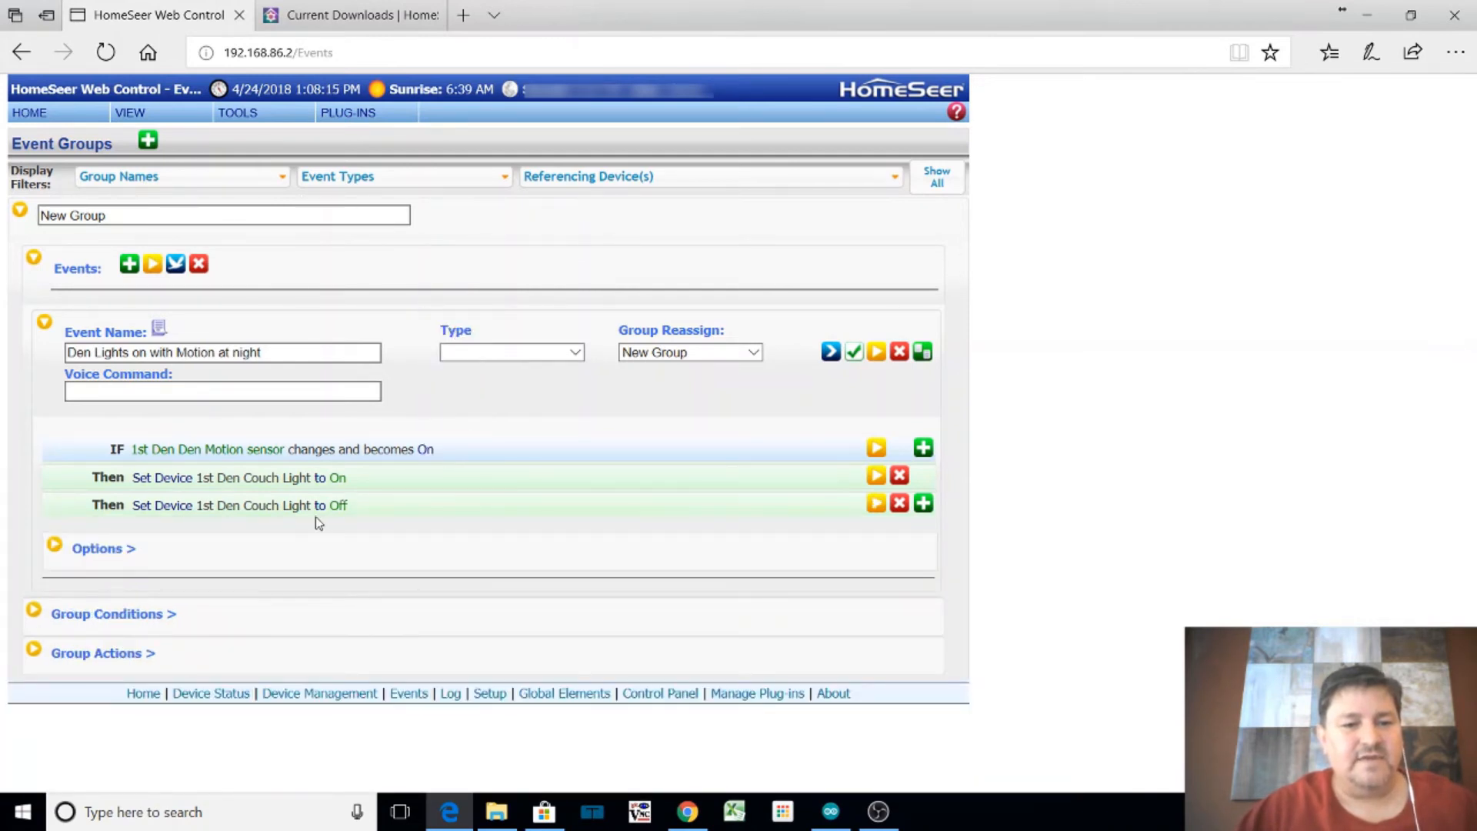
# Set the waiting time of the couch light's Off action to 5 minutes
pyautogui.click(876, 503)
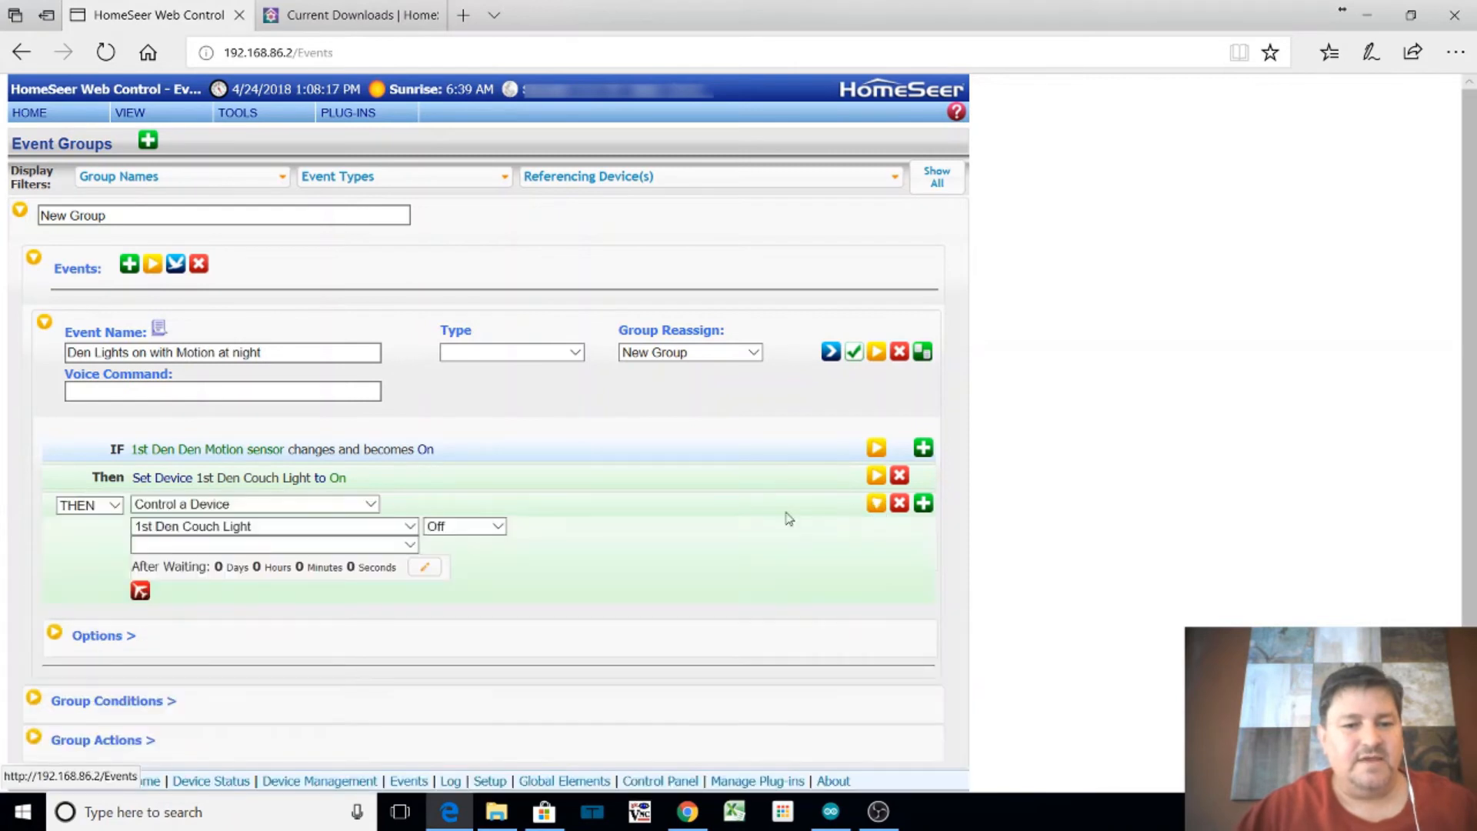
pyautogui.click(425, 567)
pyautogui.click(537, 655)
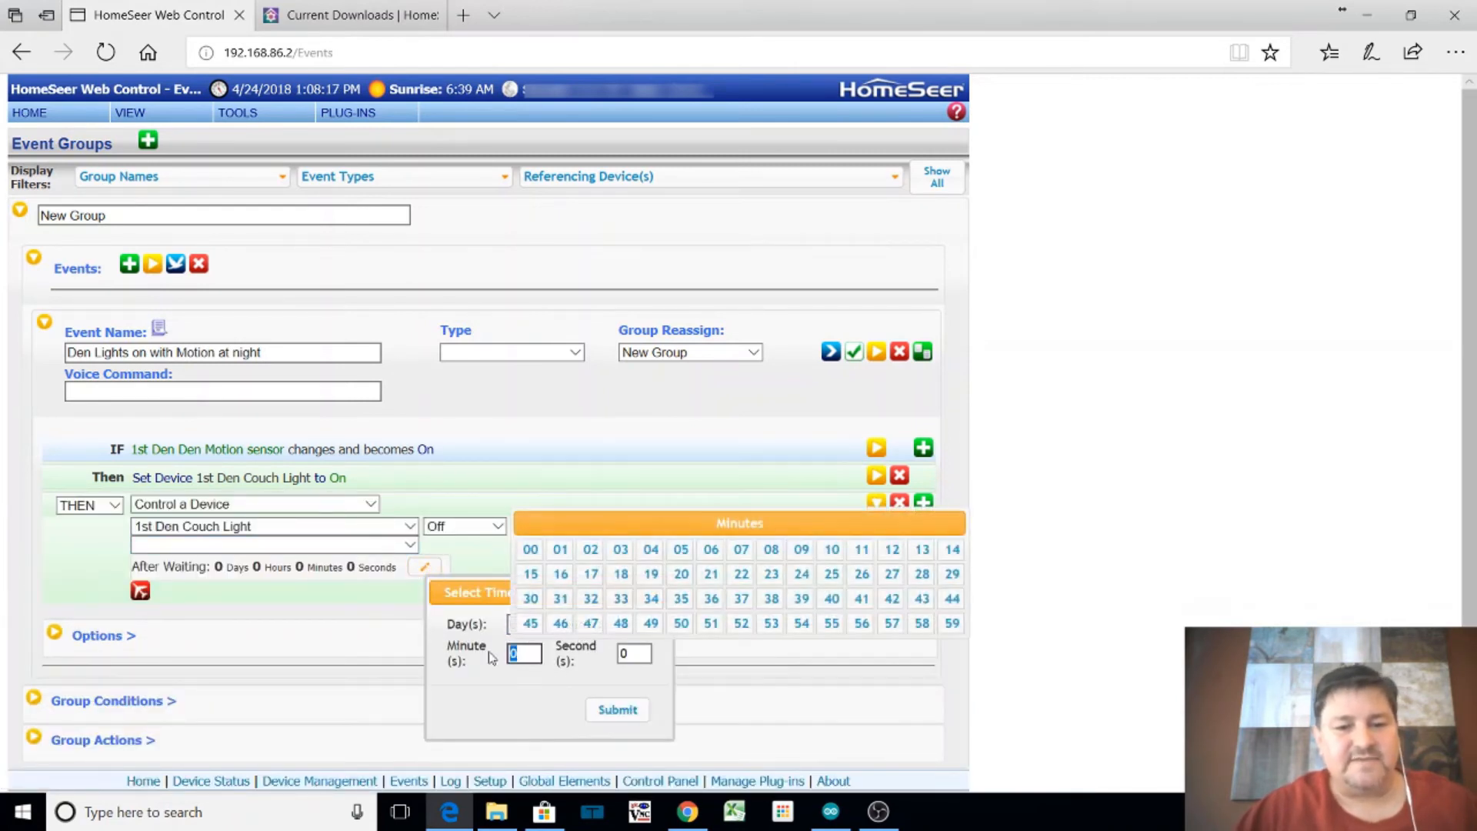
pyautogui.write('5')
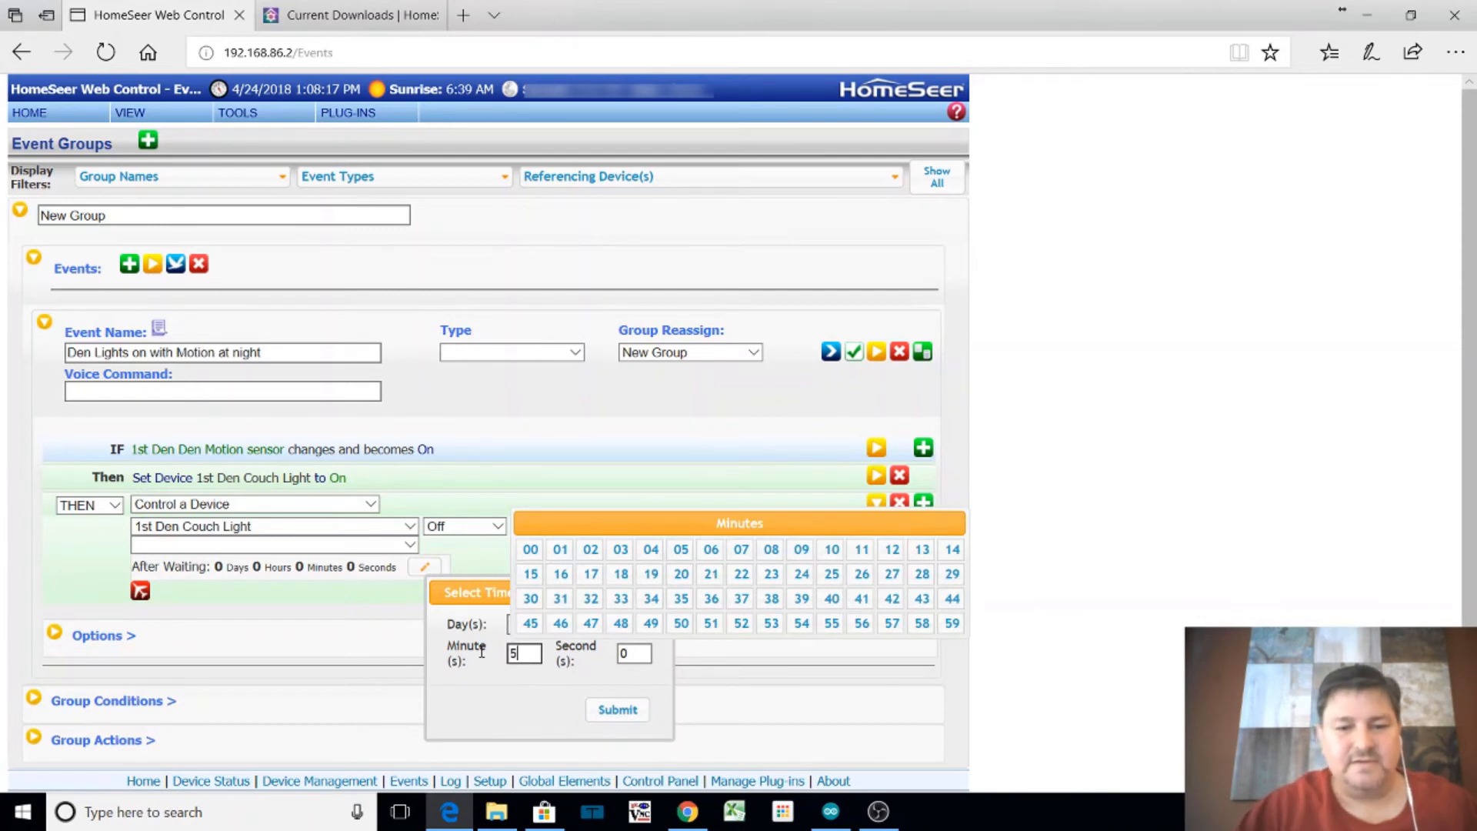
pyautogui.click(619, 710)
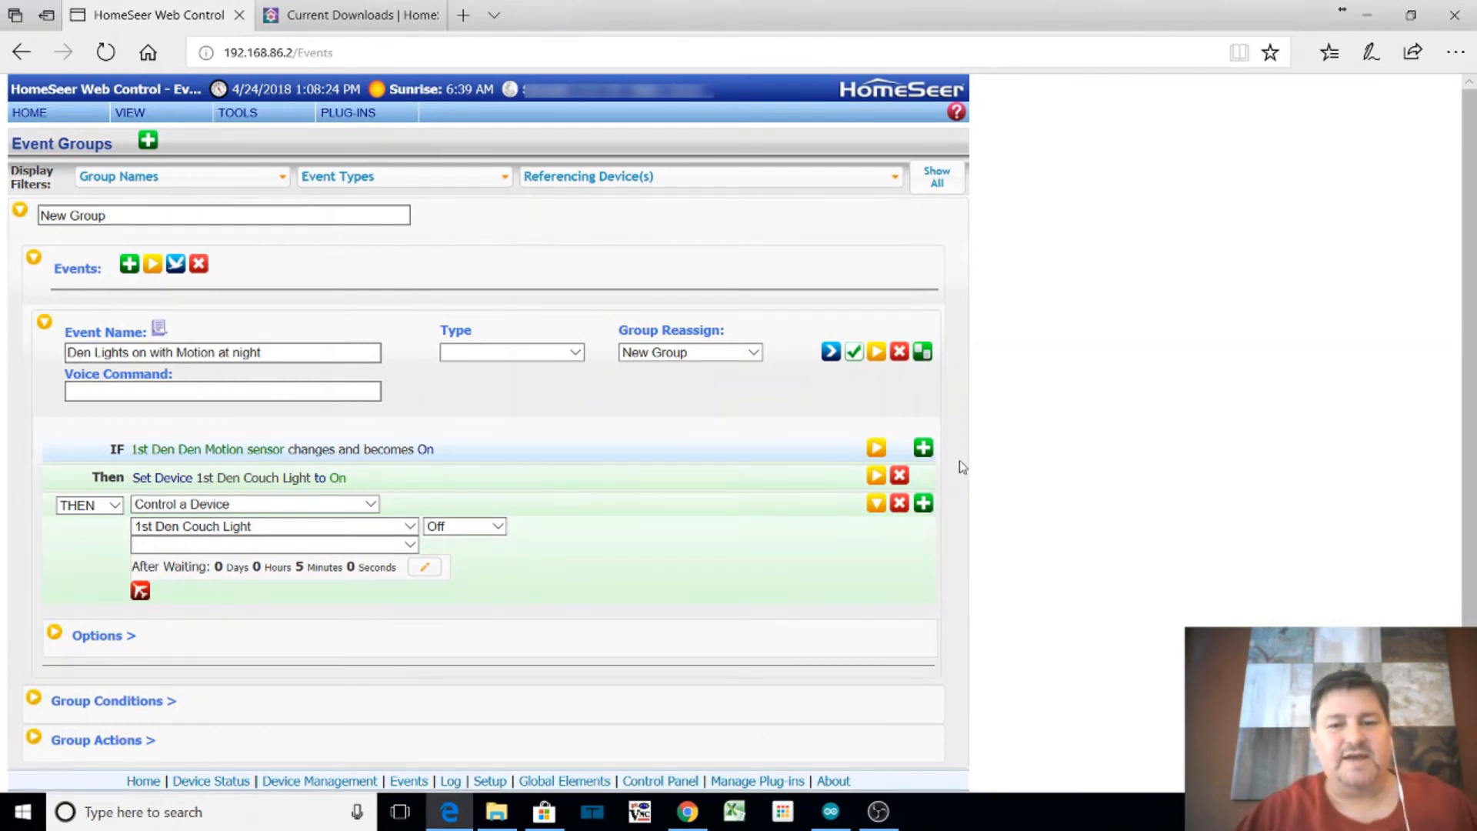
# Add an AND IF condition that the time is after 10:00 PM, and collapse New Group
pyautogui.click(927, 452)
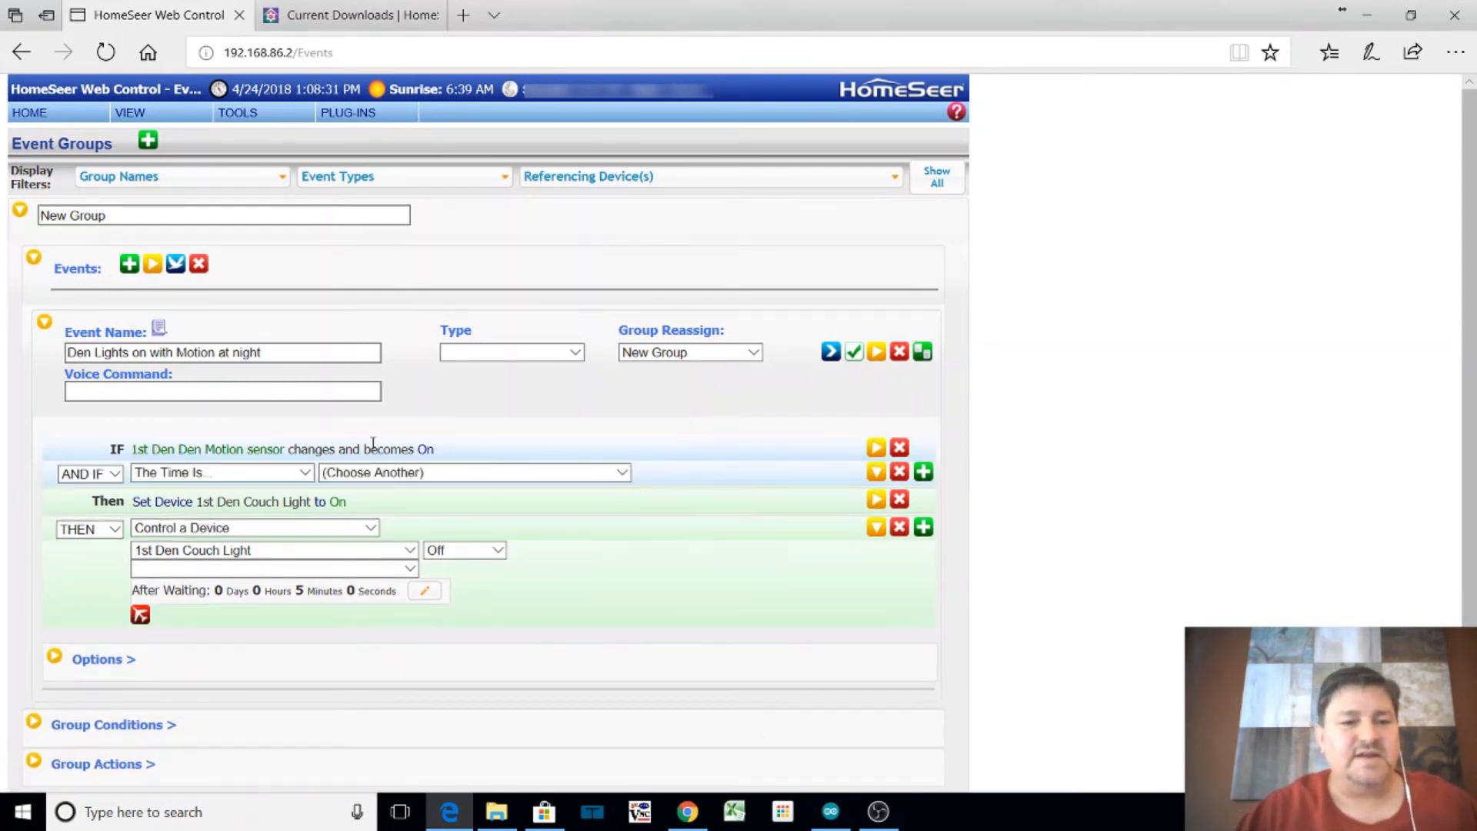
pyautogui.click(309, 477)
pyautogui.click(309, 477)
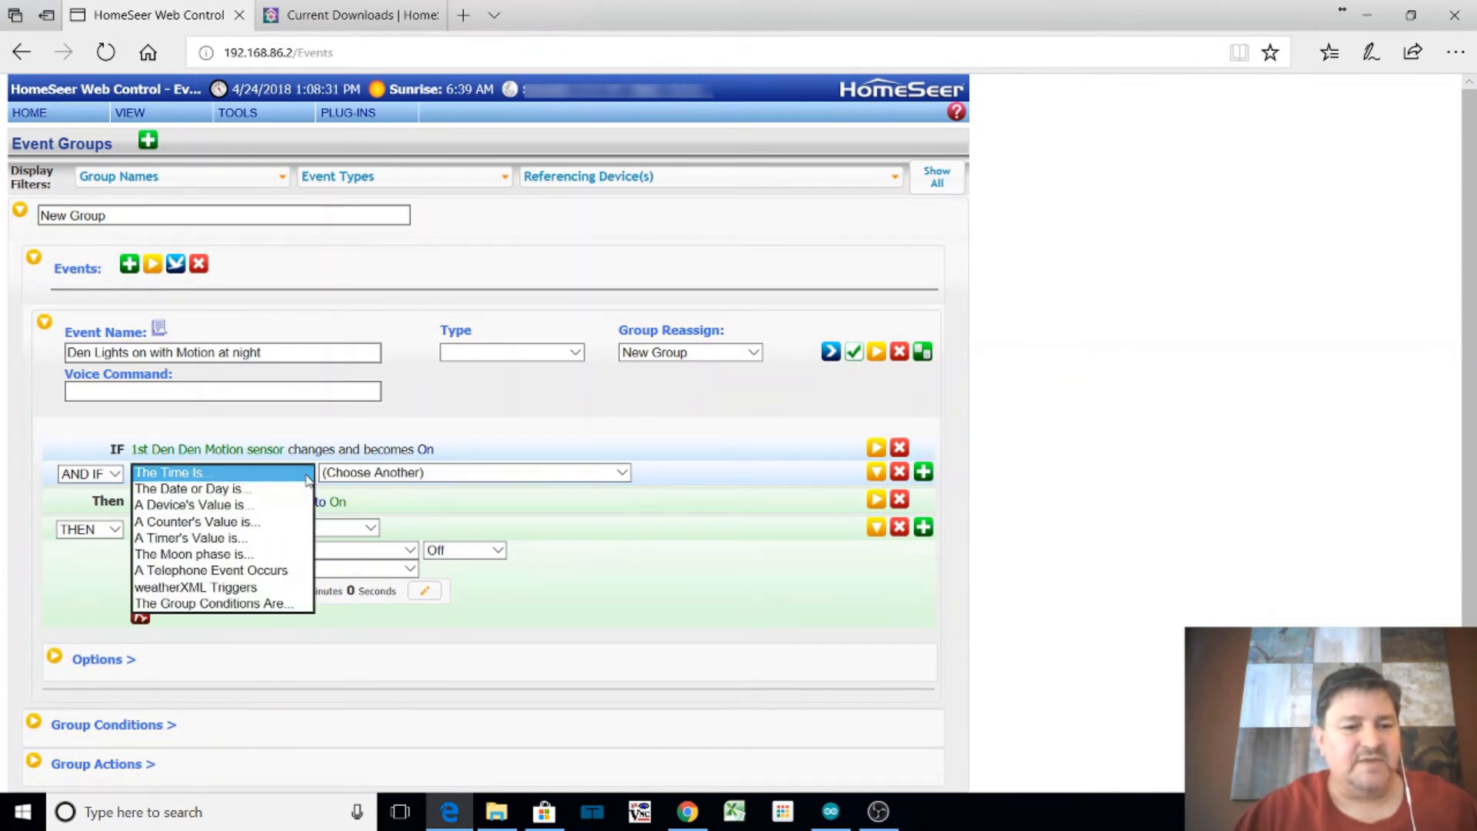
pyautogui.click(286, 474)
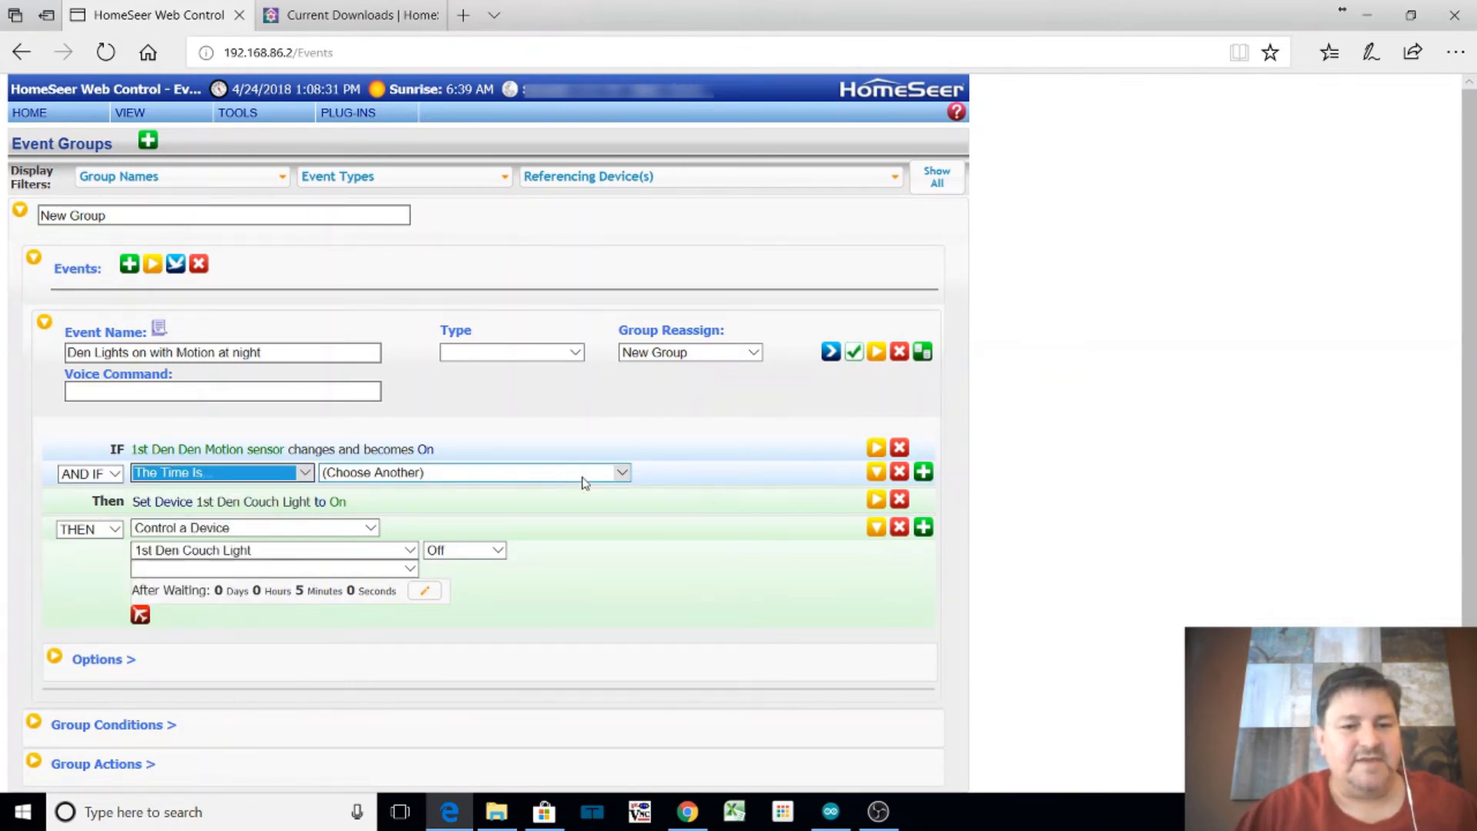
pyautogui.click(606, 475)
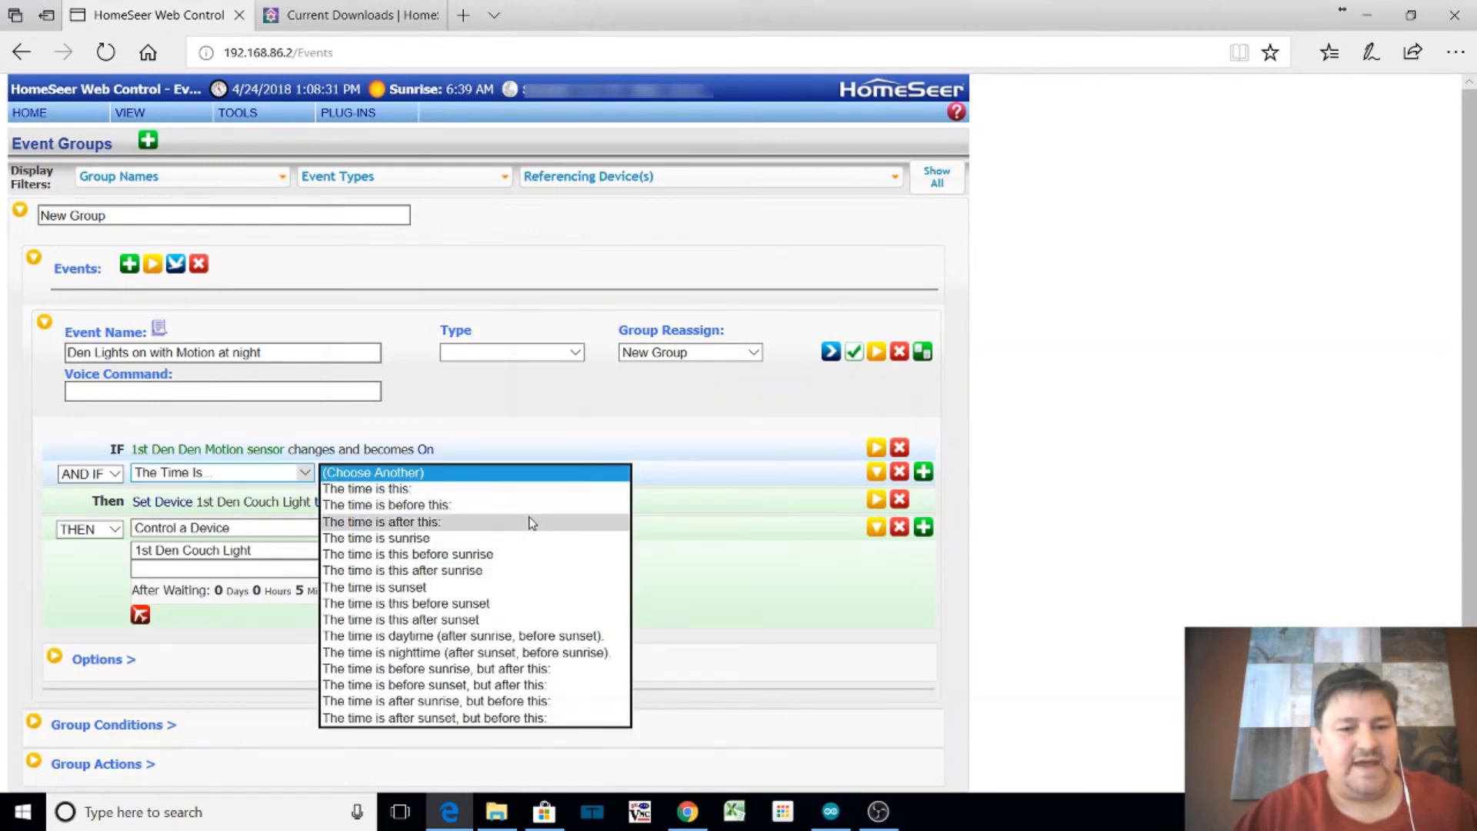
pyautogui.click(530, 524)
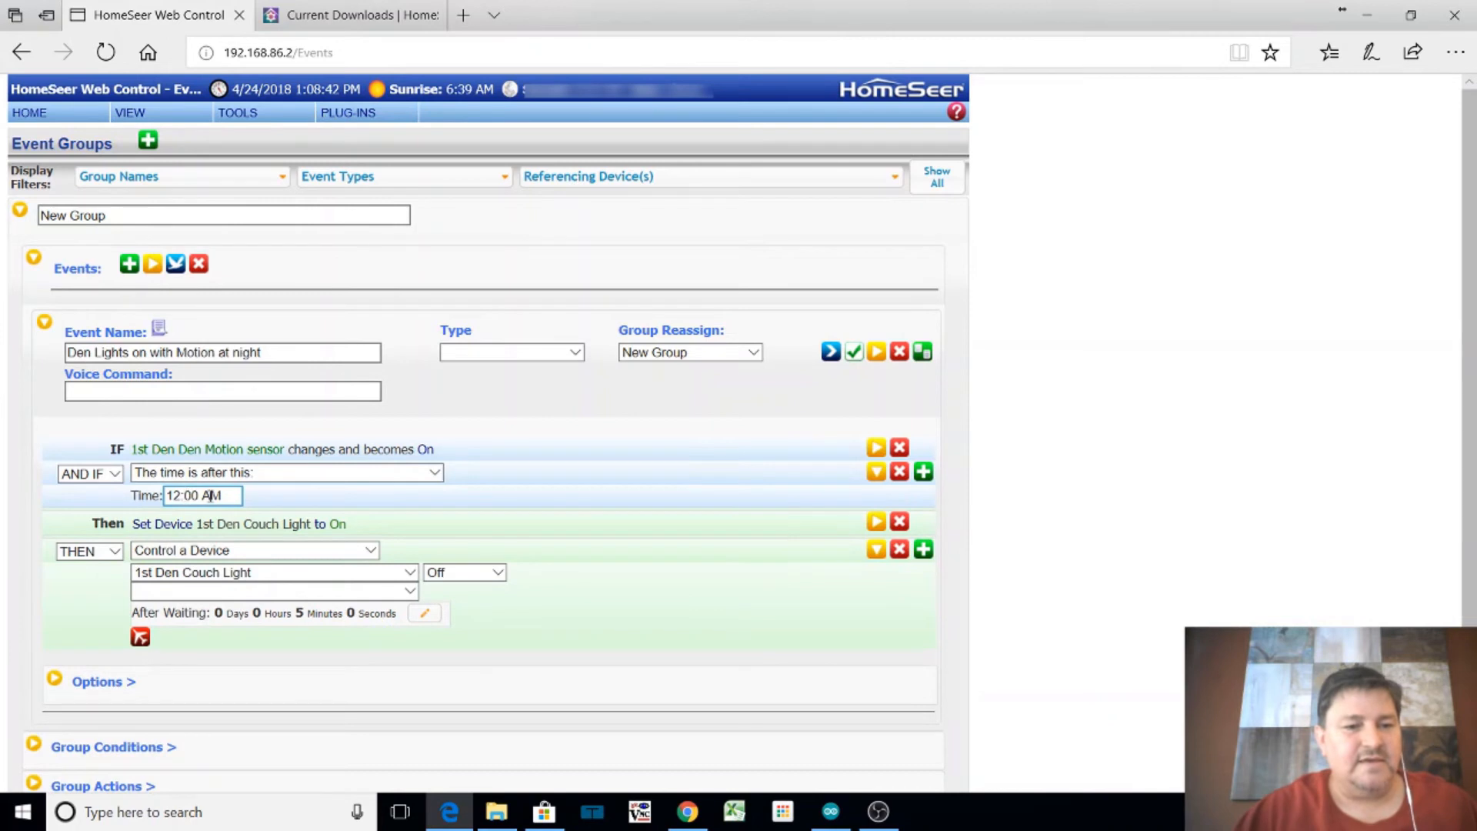
pyautogui.click(178, 493)
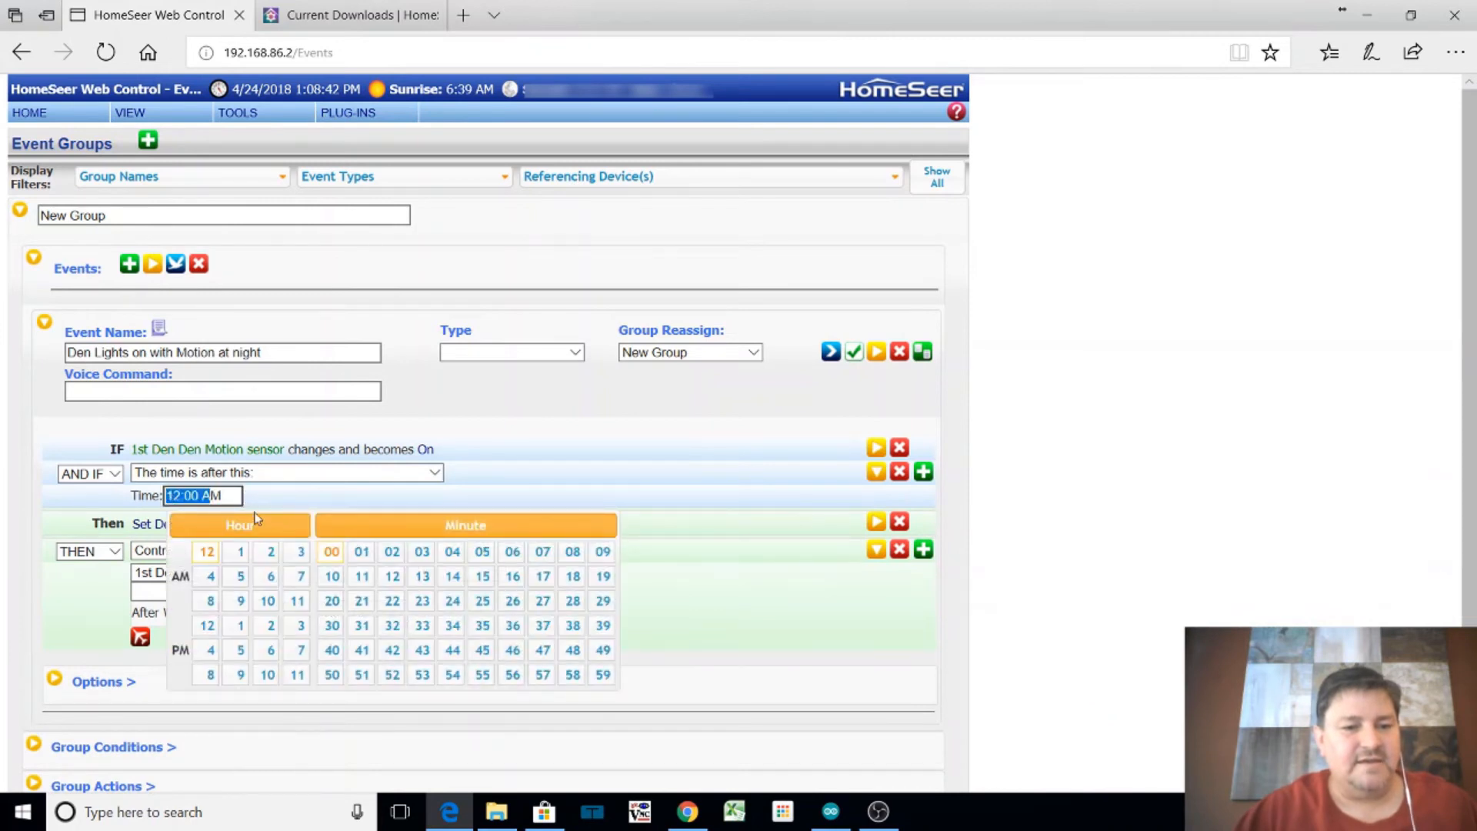
pyautogui.click(270, 676)
pyautogui.click(635, 467)
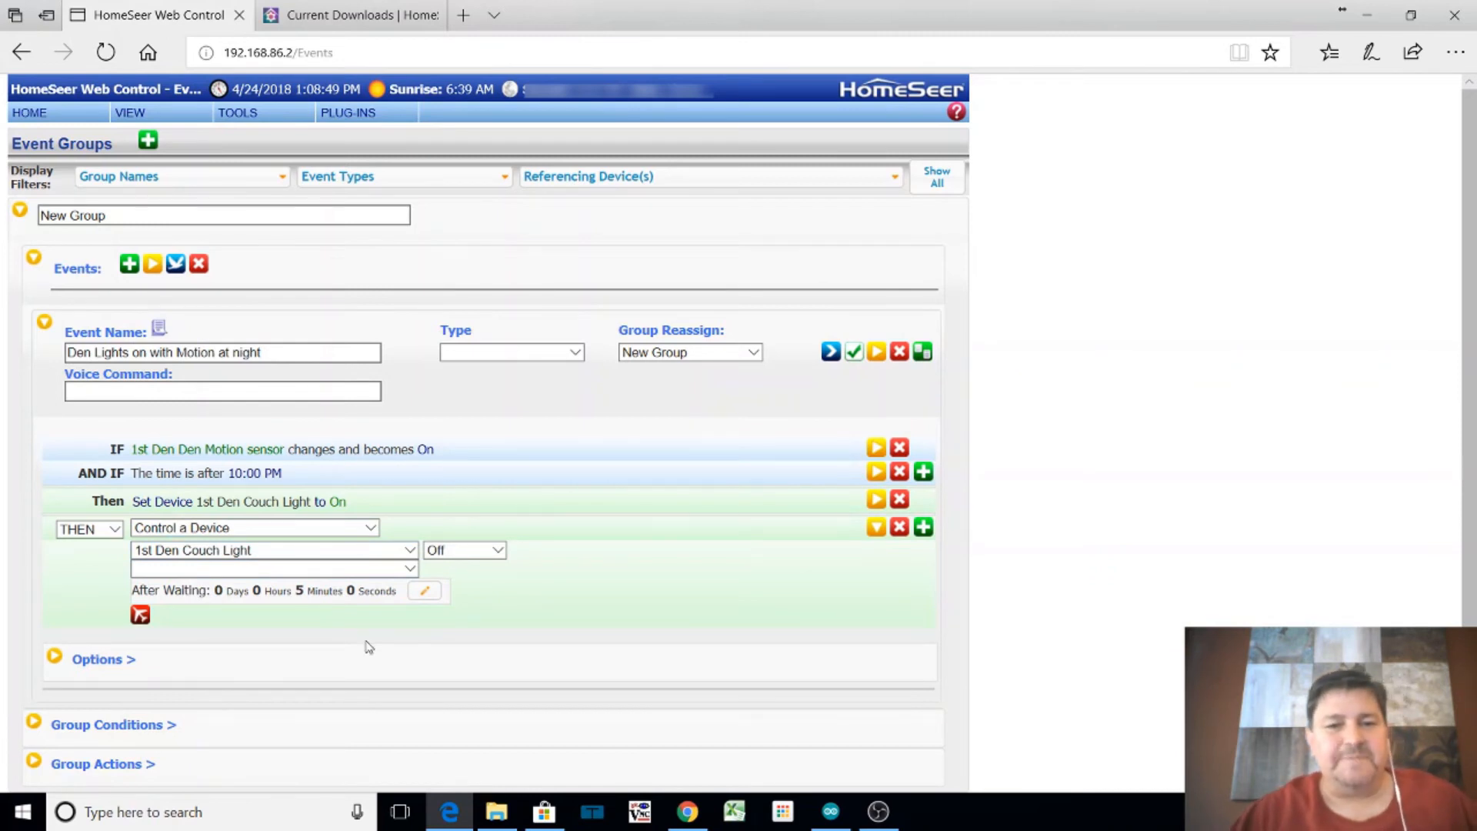
pyautogui.click(18, 218)
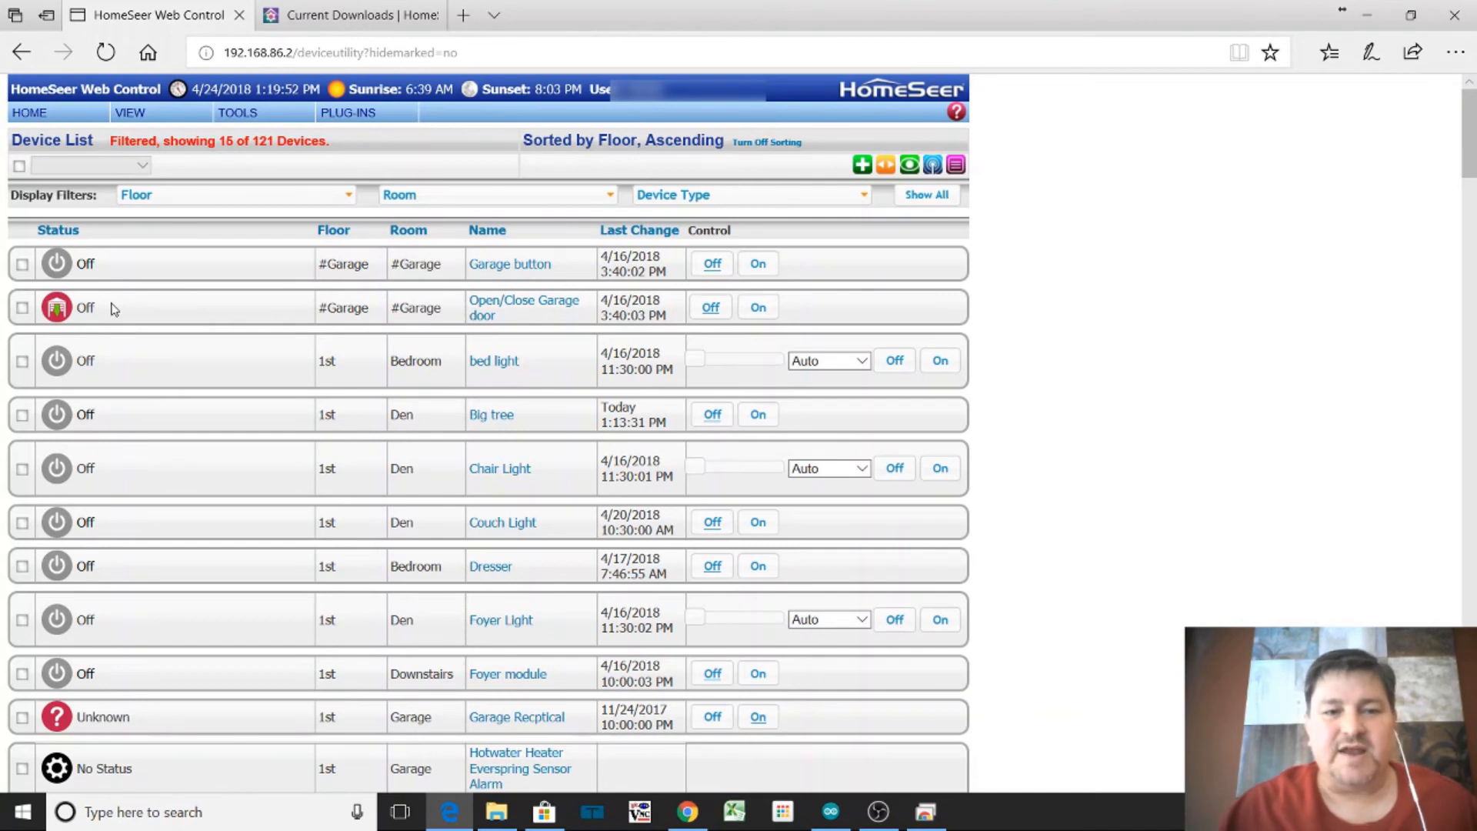
# Look through the device list and filter it by floor to show only the Battery devices
pyautogui.scroll(-1, 114, 362)
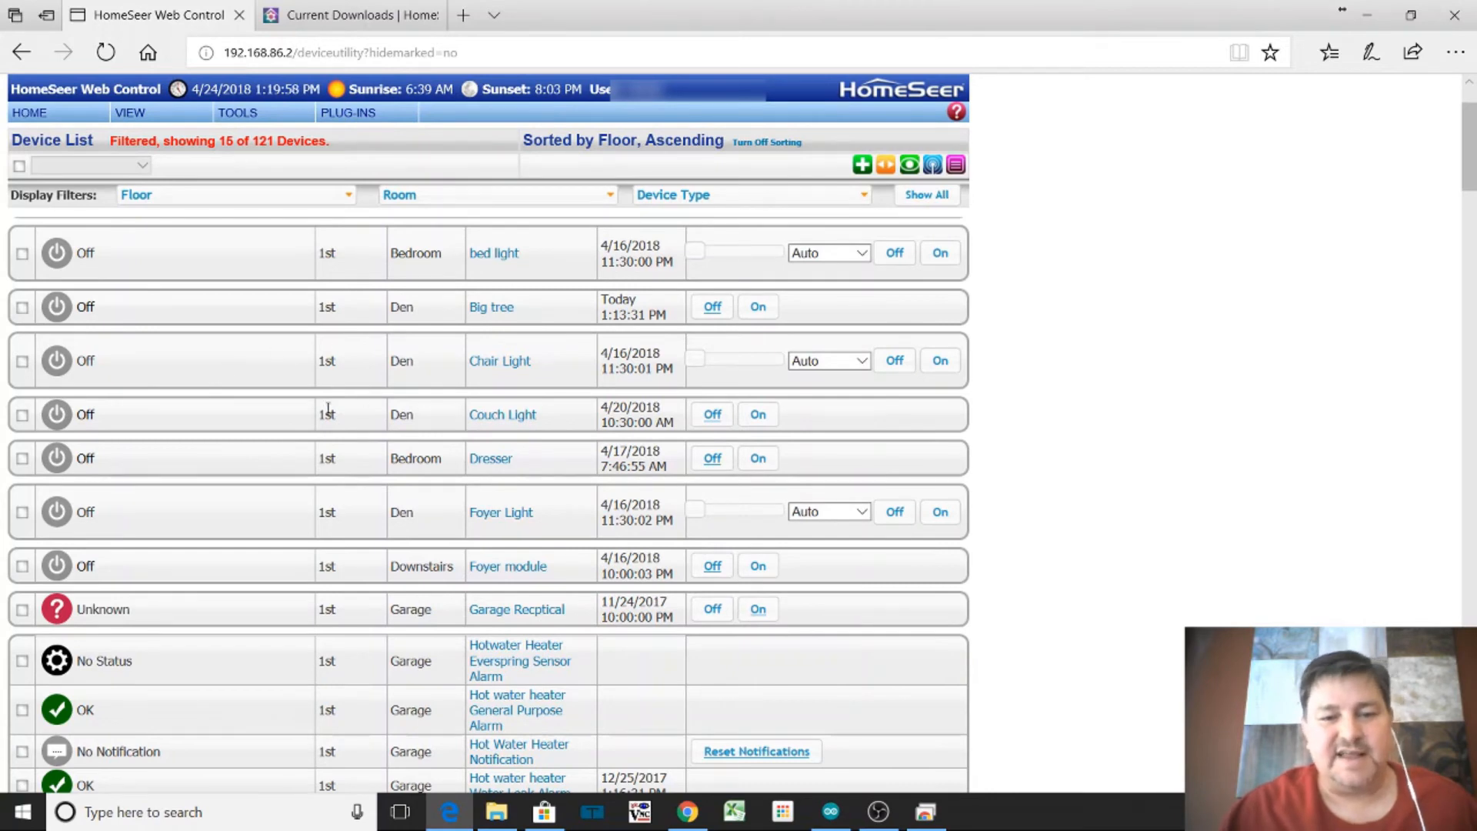
pyautogui.scroll(-1, 156, 418)
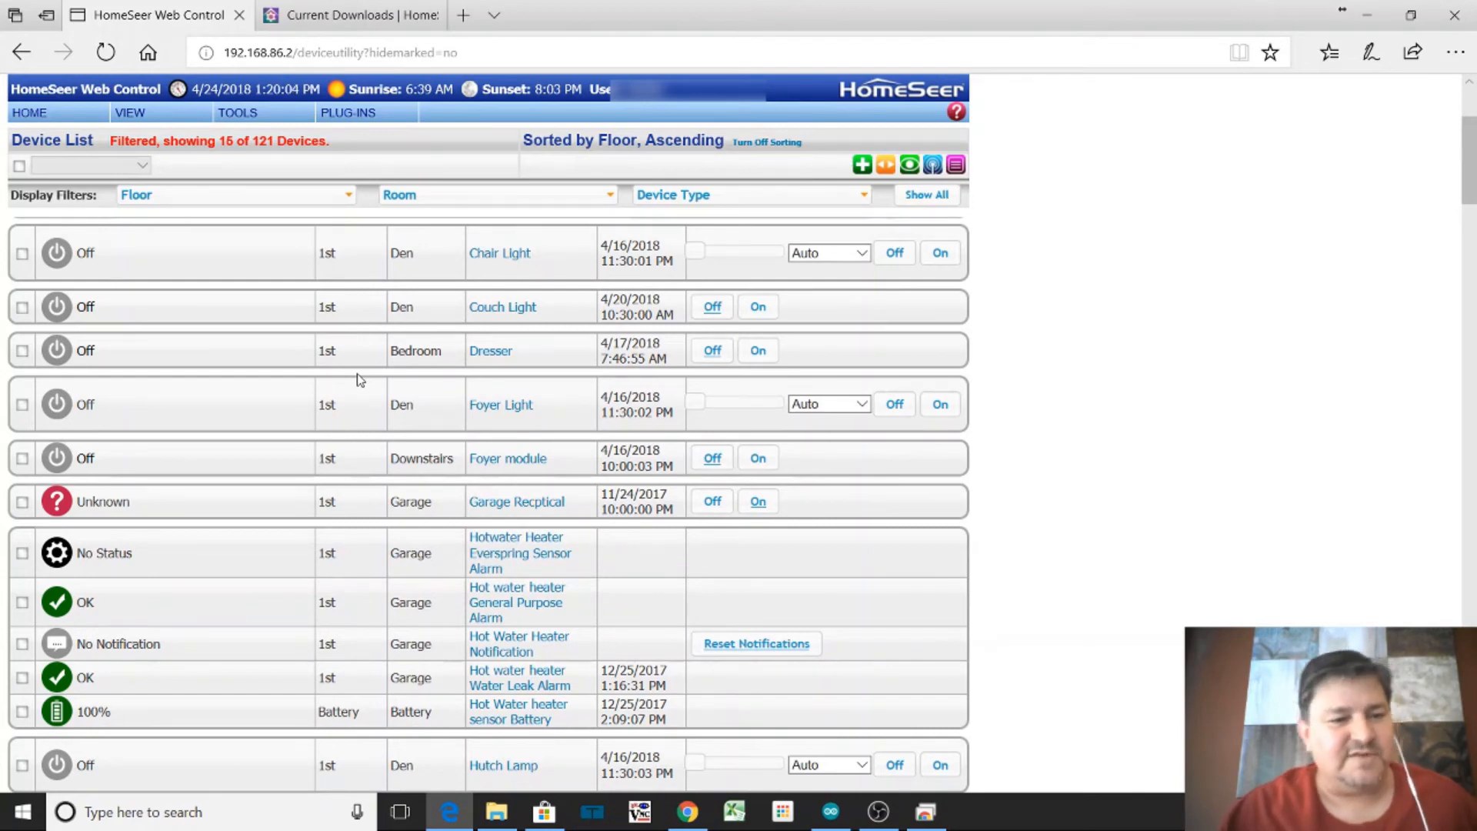
pyautogui.scroll(-1, 357, 379)
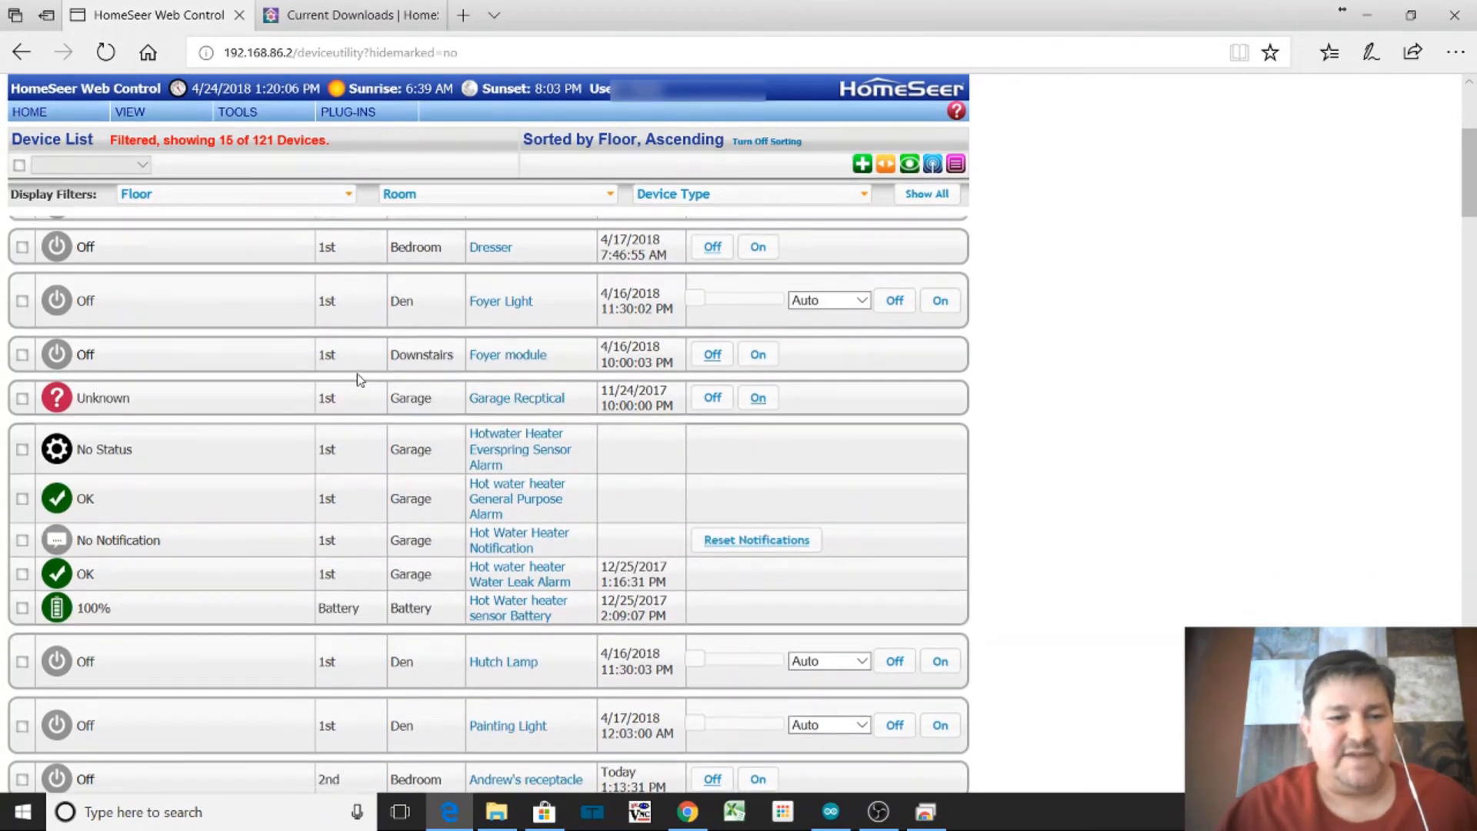
pyautogui.scroll(-1, 357, 379)
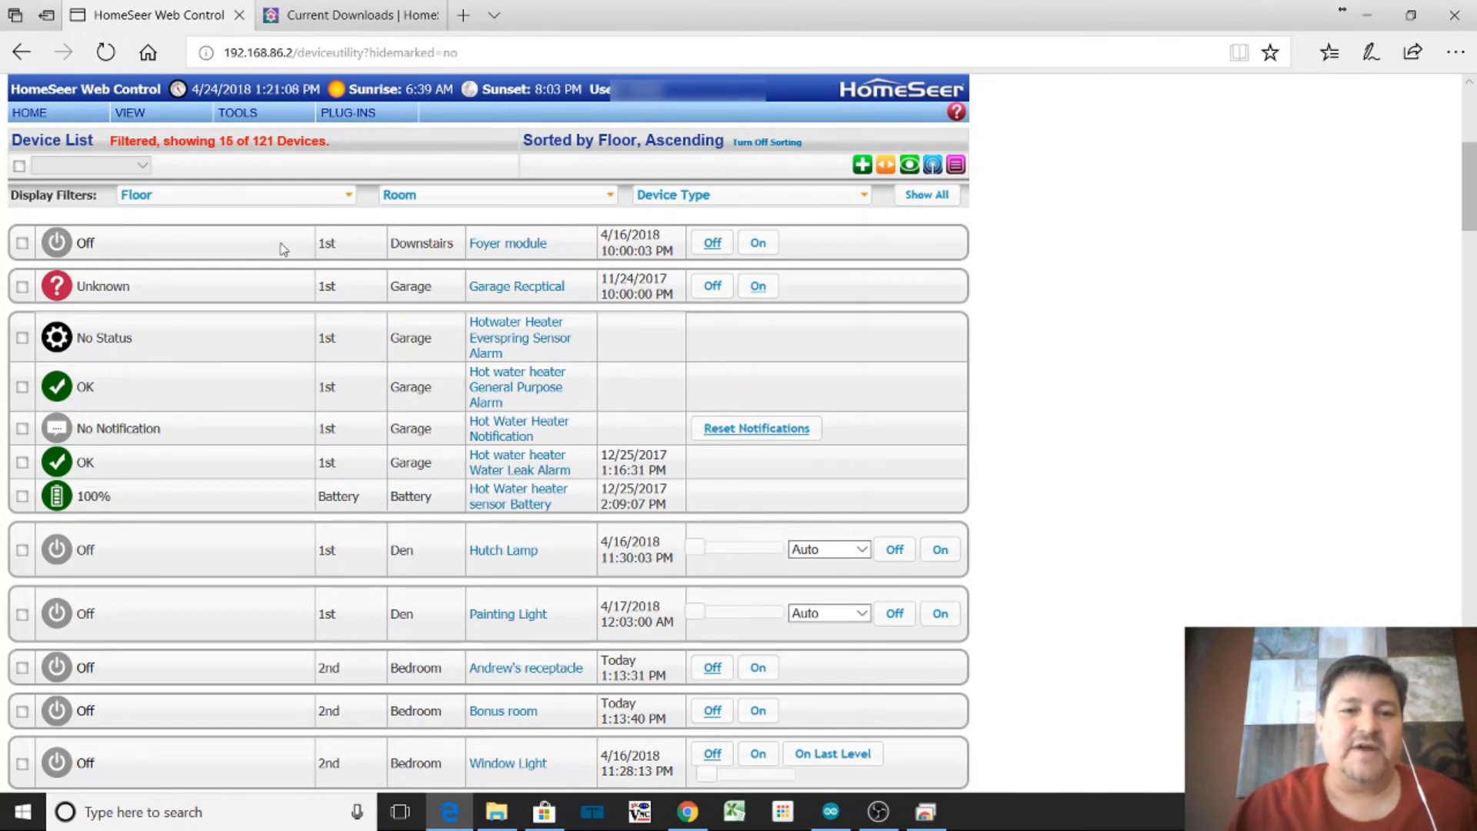
pyautogui.click(352, 195)
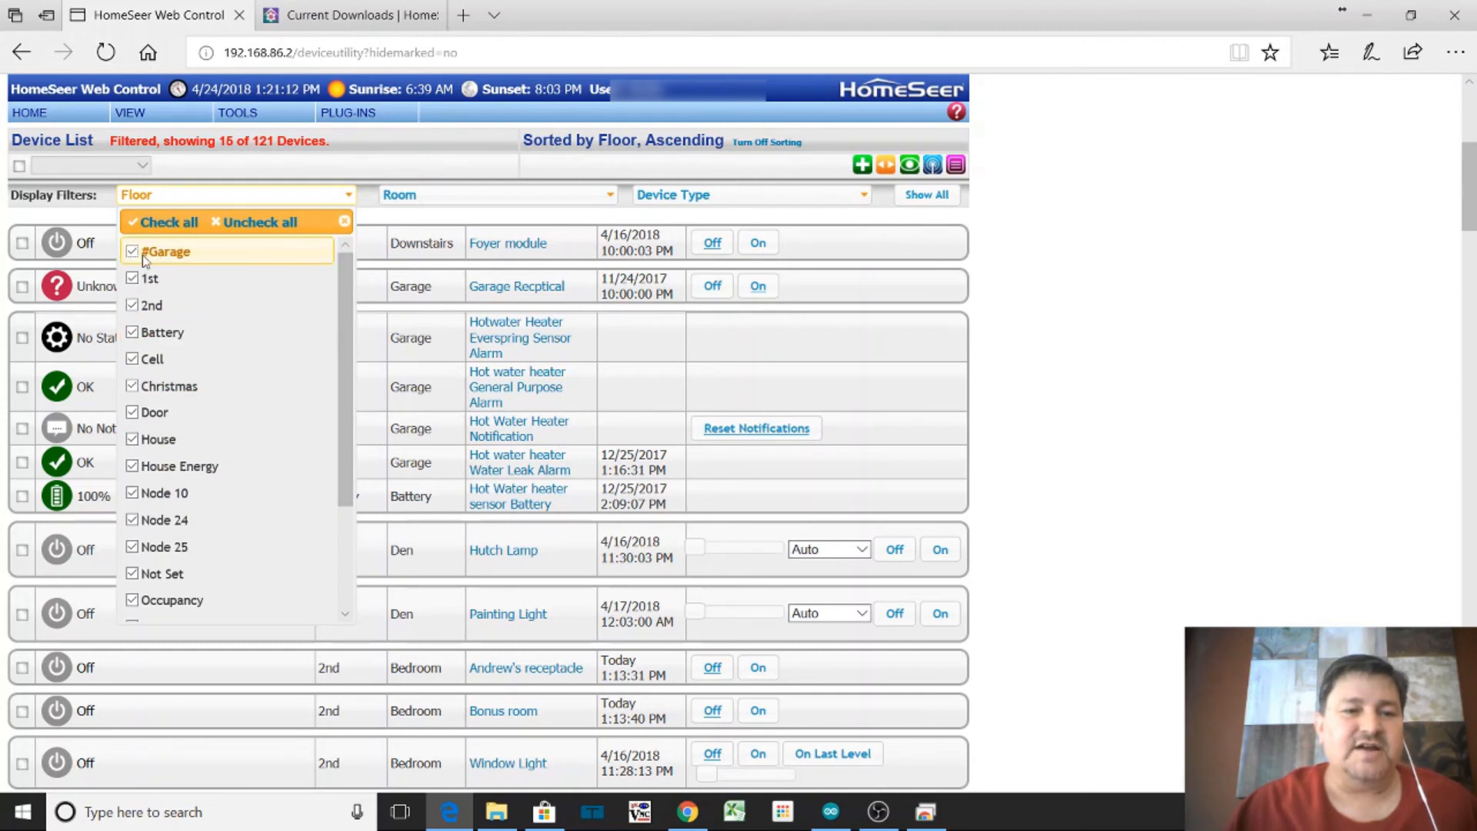
pyautogui.click(247, 225)
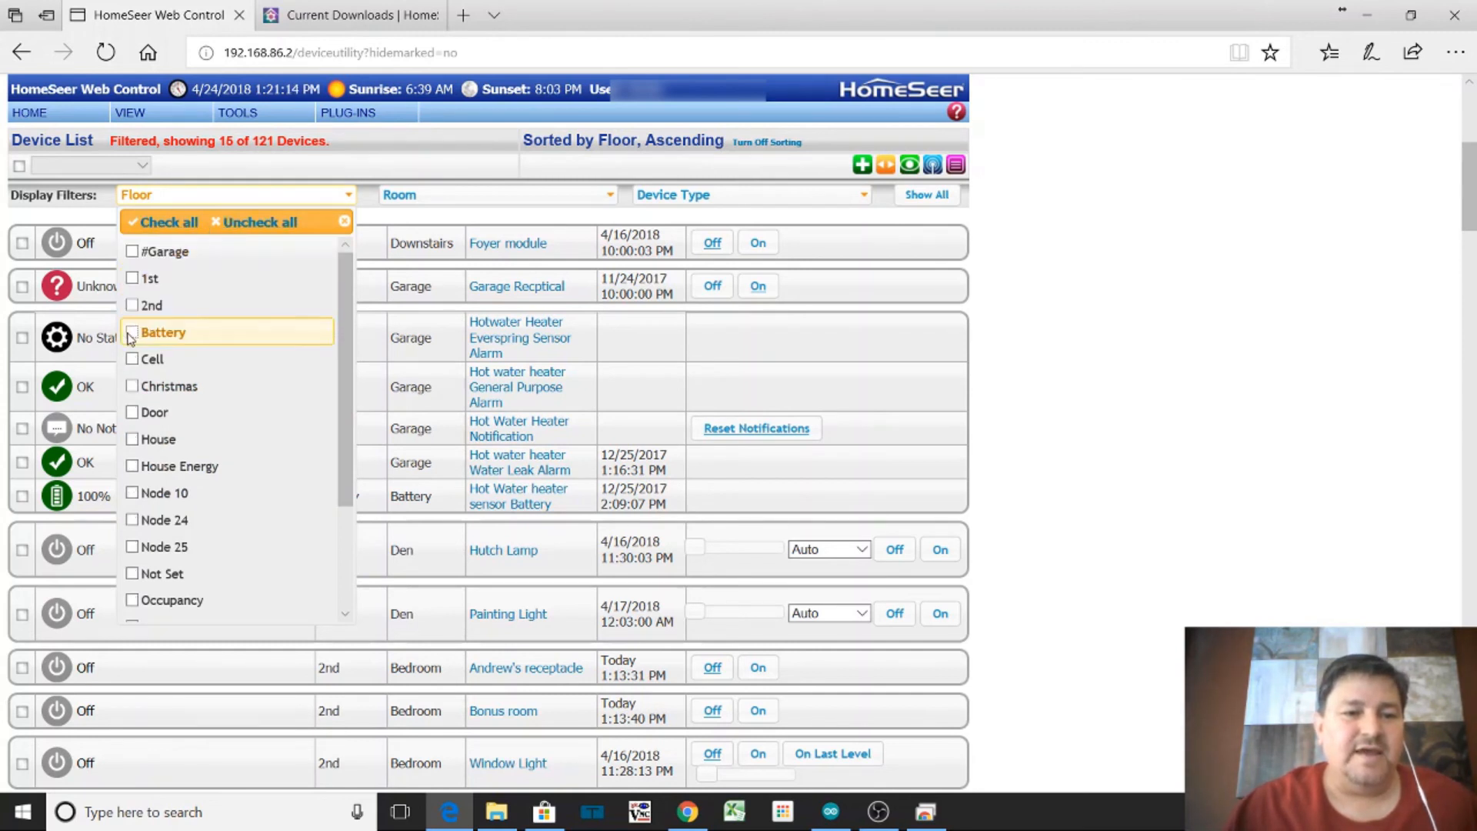
pyautogui.click(163, 333)
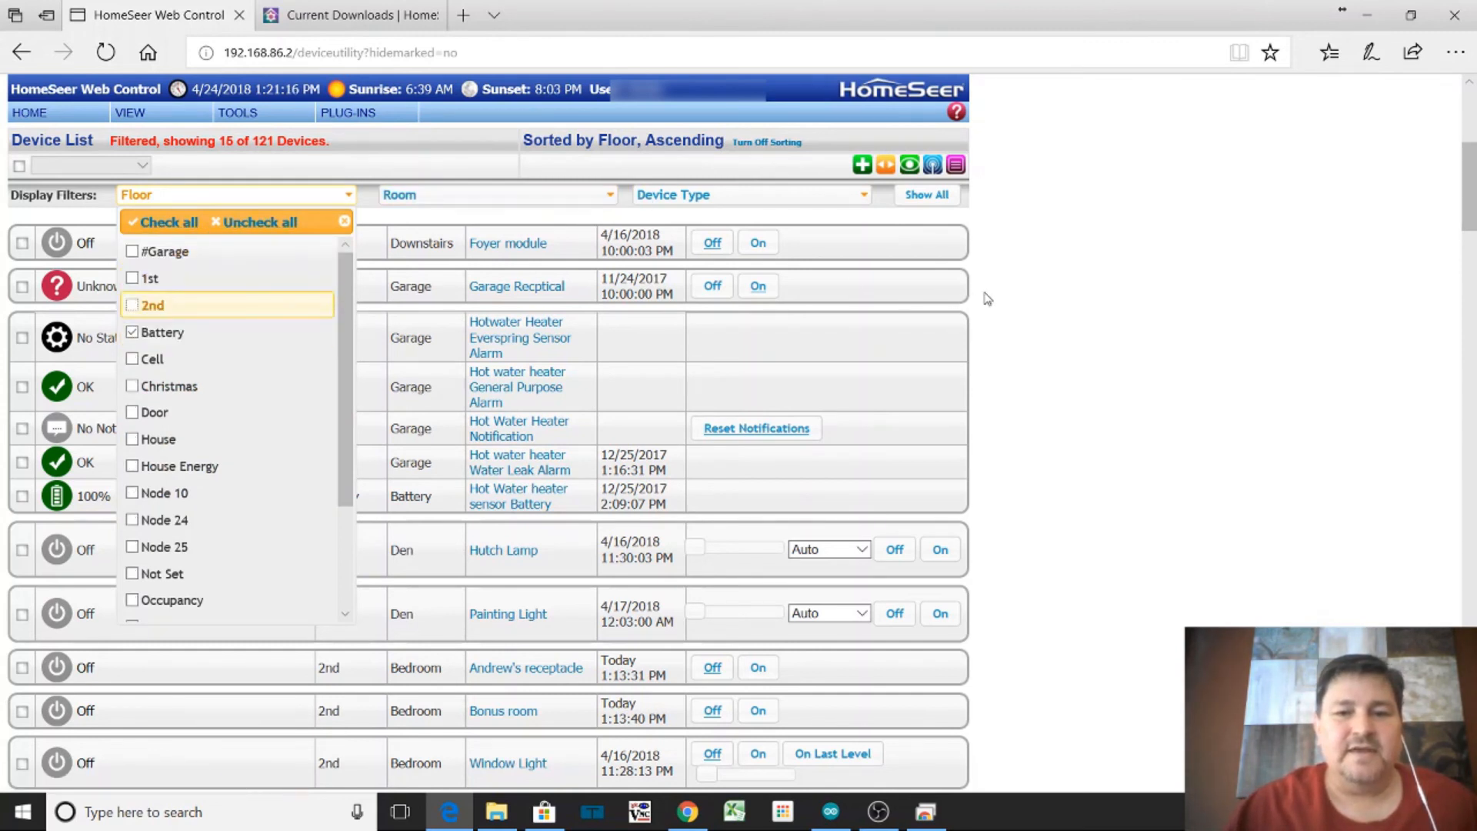
pyautogui.click(1024, 294)
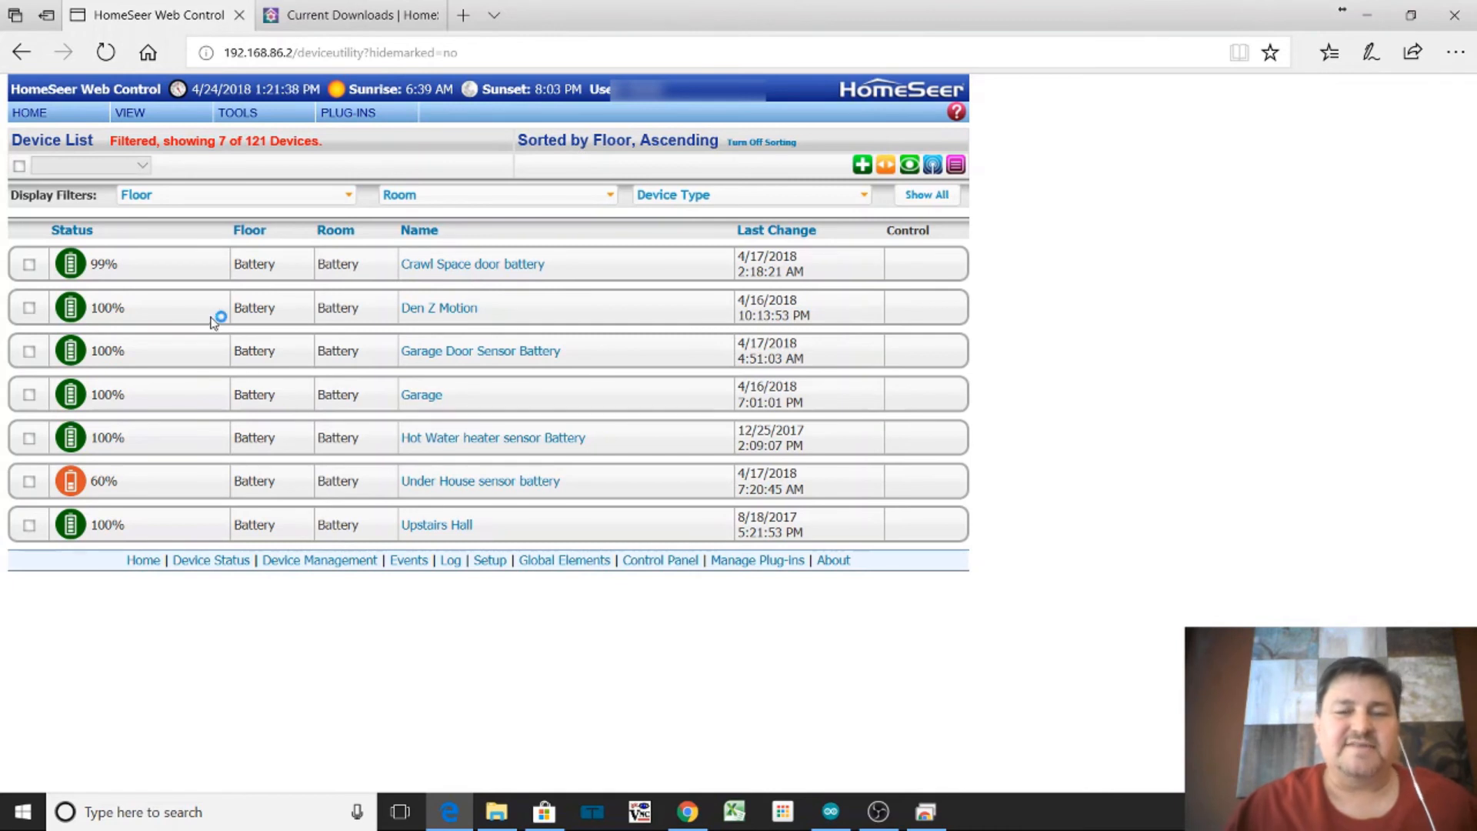
# Reset the device list's Floor filter so that all floors are included
pyautogui.click(351, 198)
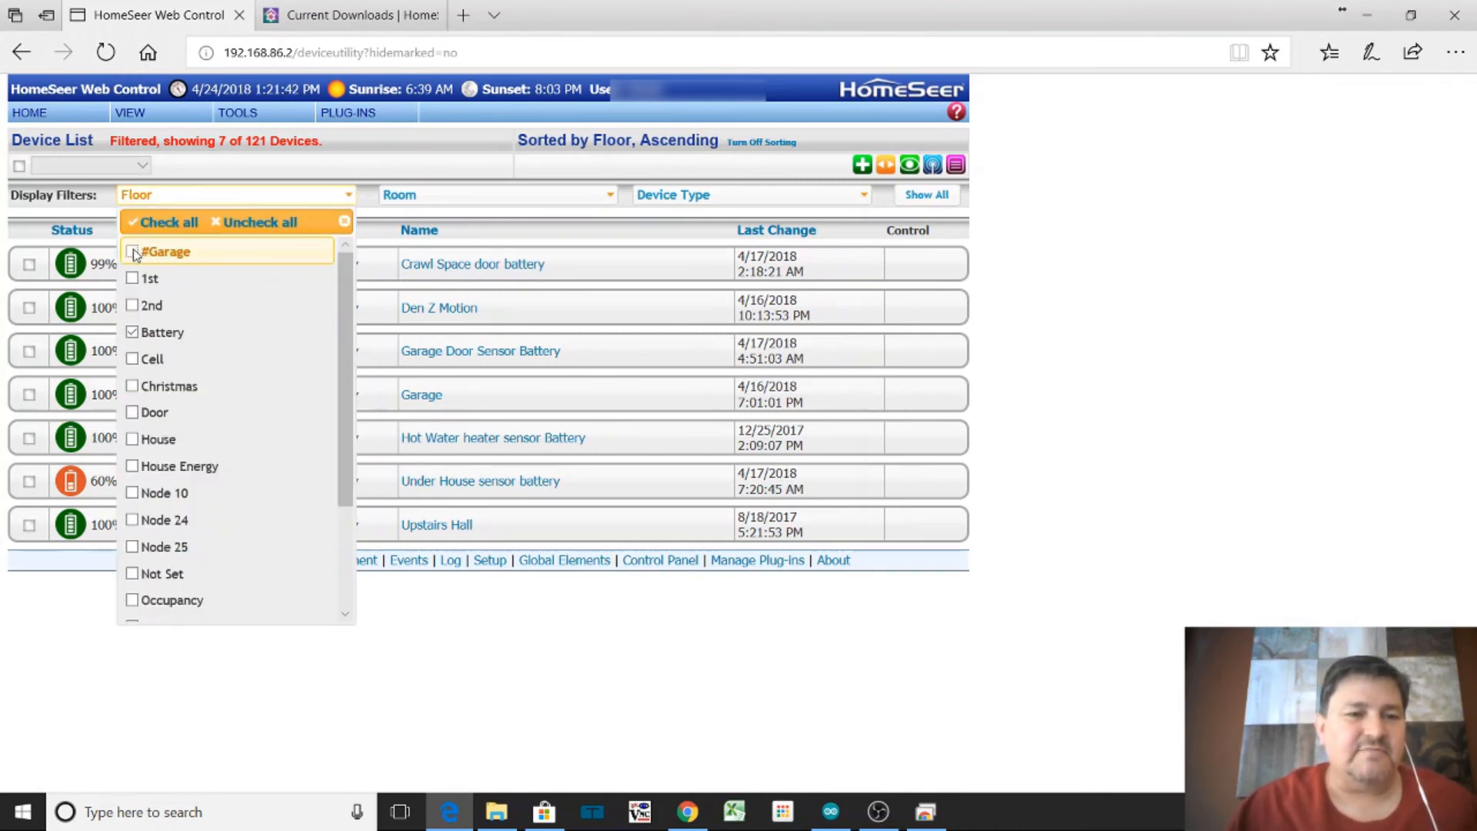
pyautogui.click(158, 222)
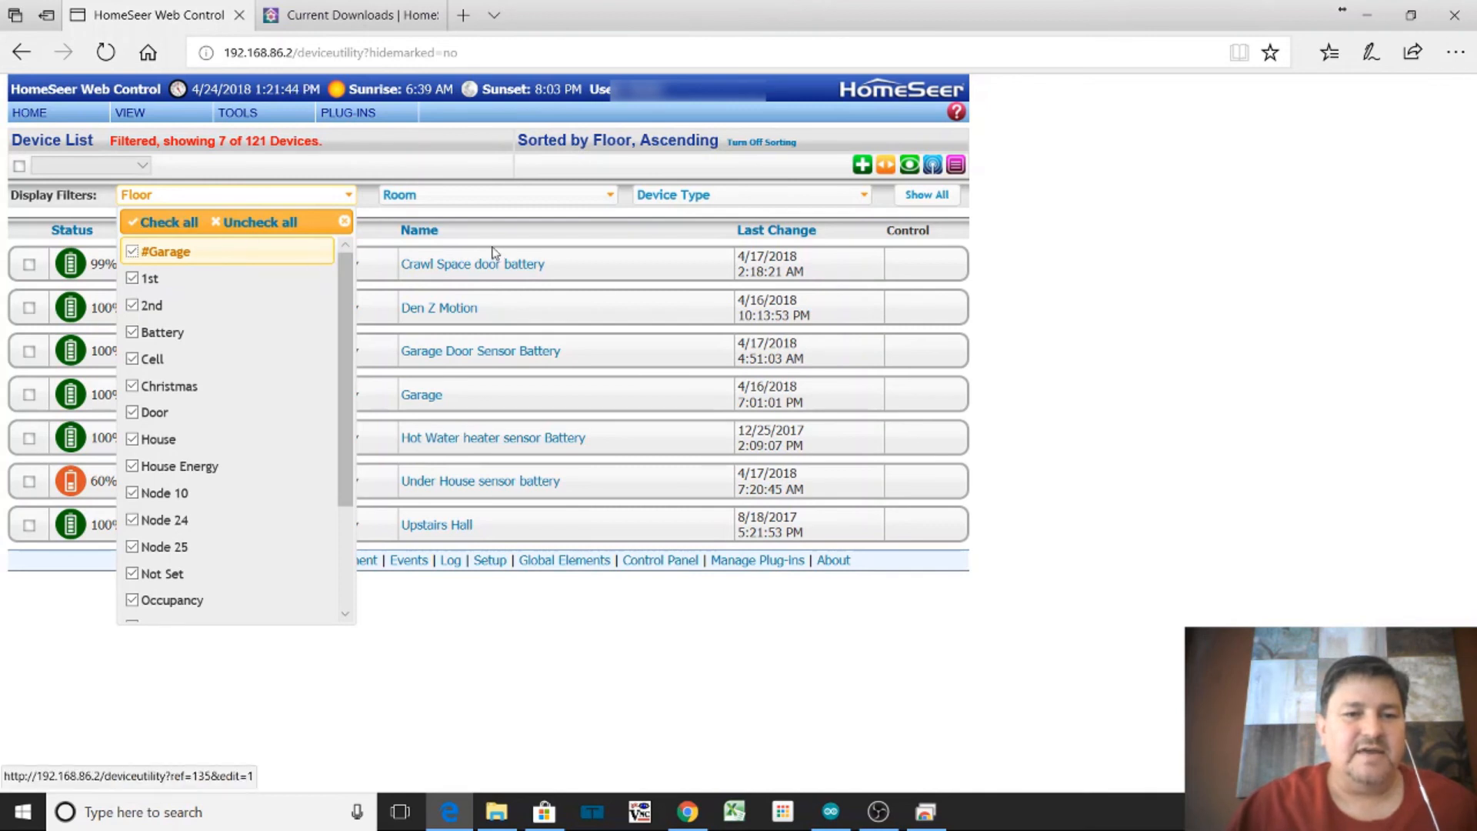
pyautogui.click(1053, 347)
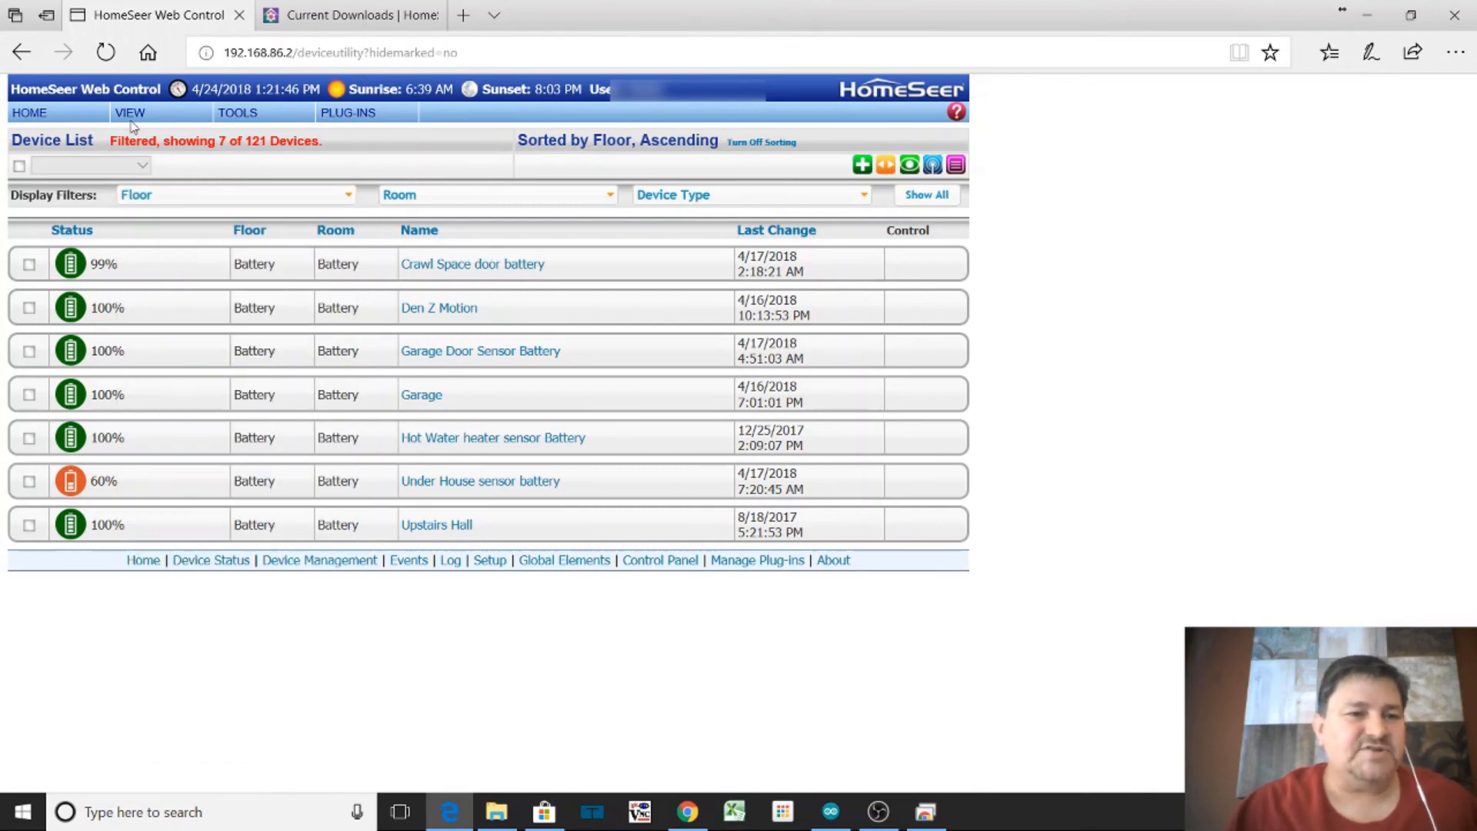
pyautogui.moveTo(132, 123)
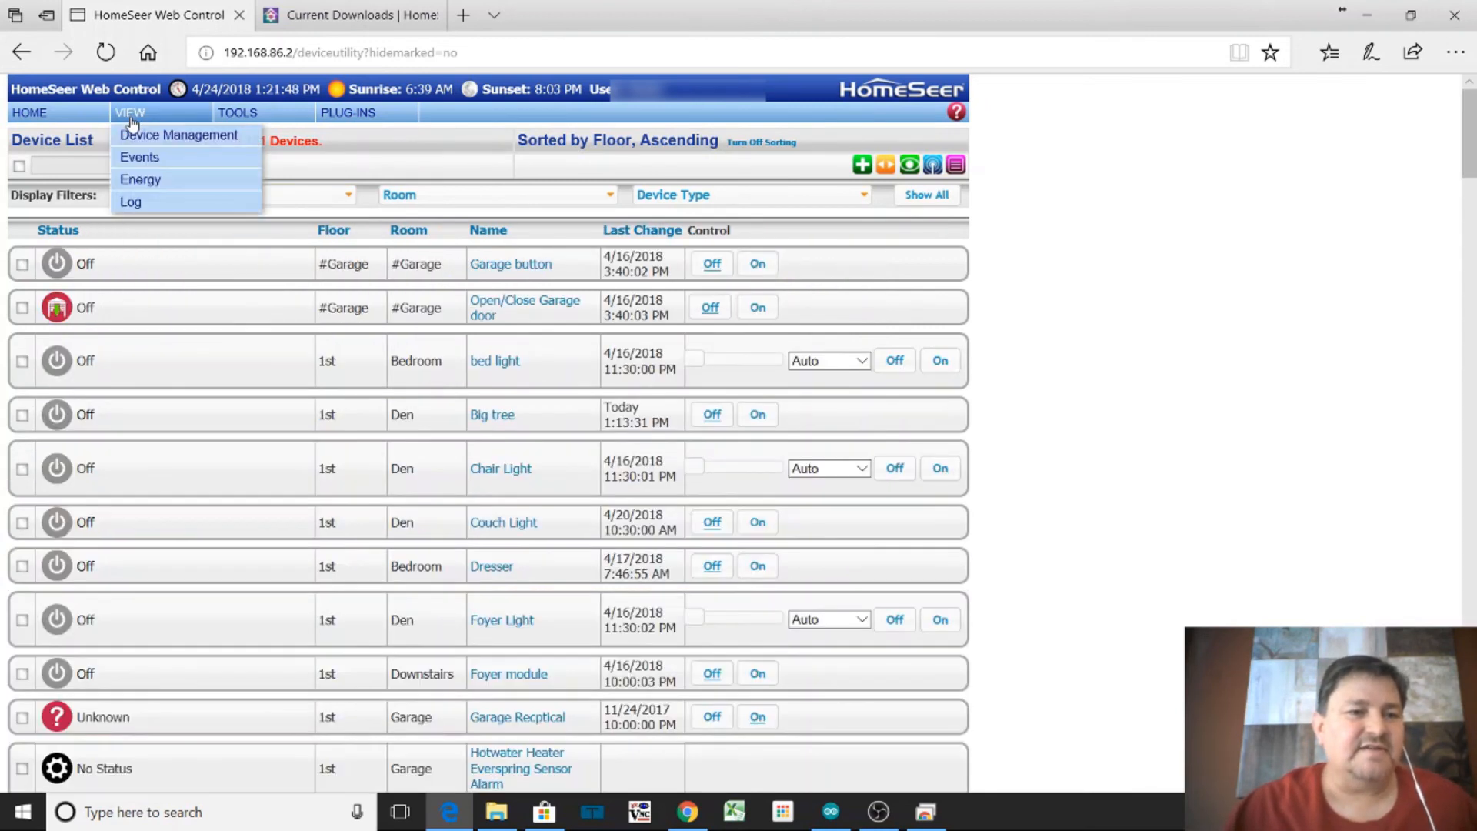
# Open the event groups, expand the HVAC group to look through its temperature and setback events, and collapse it
pyautogui.click(133, 158)
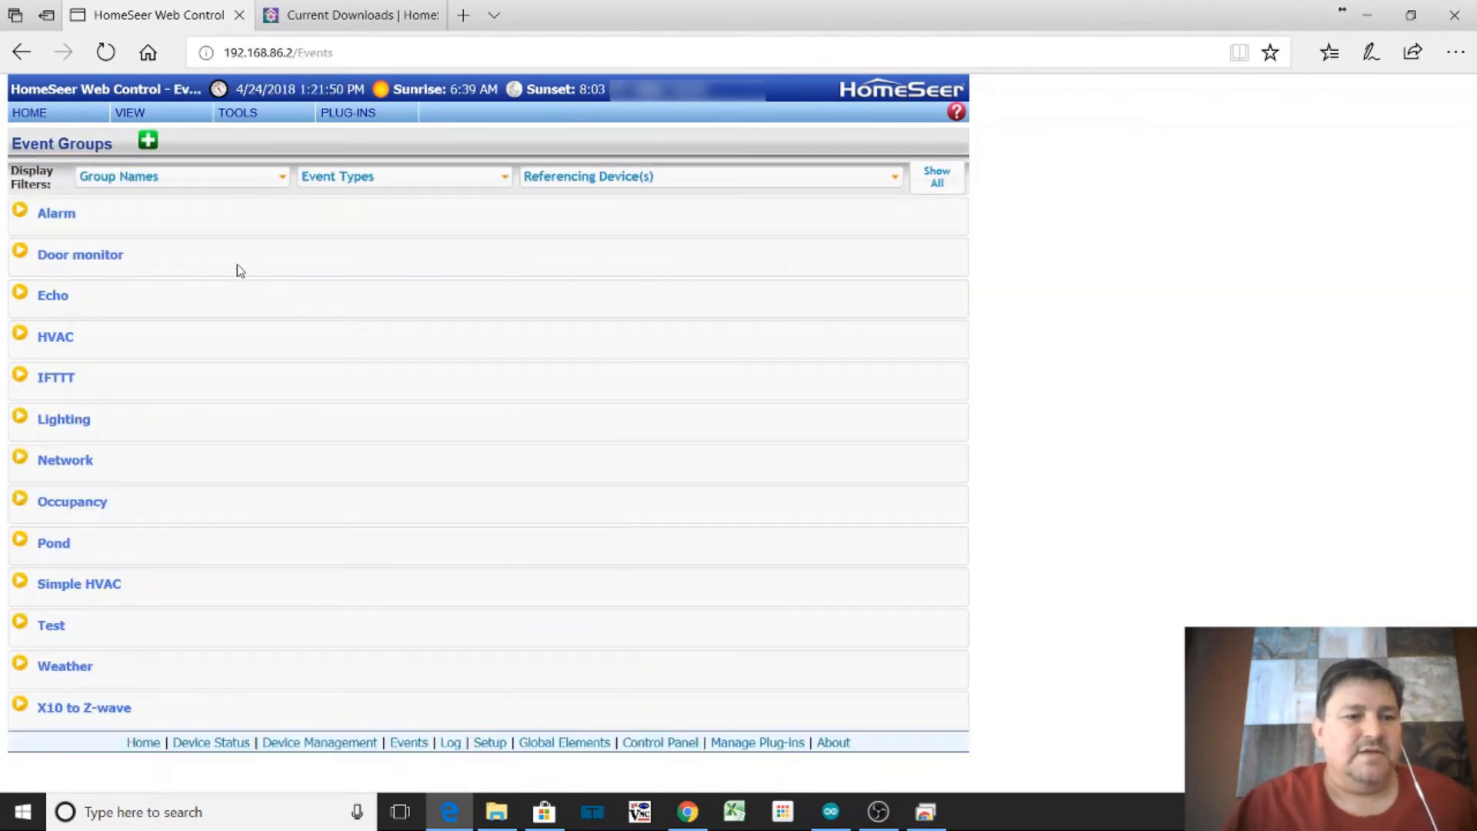
pyautogui.click(20, 339)
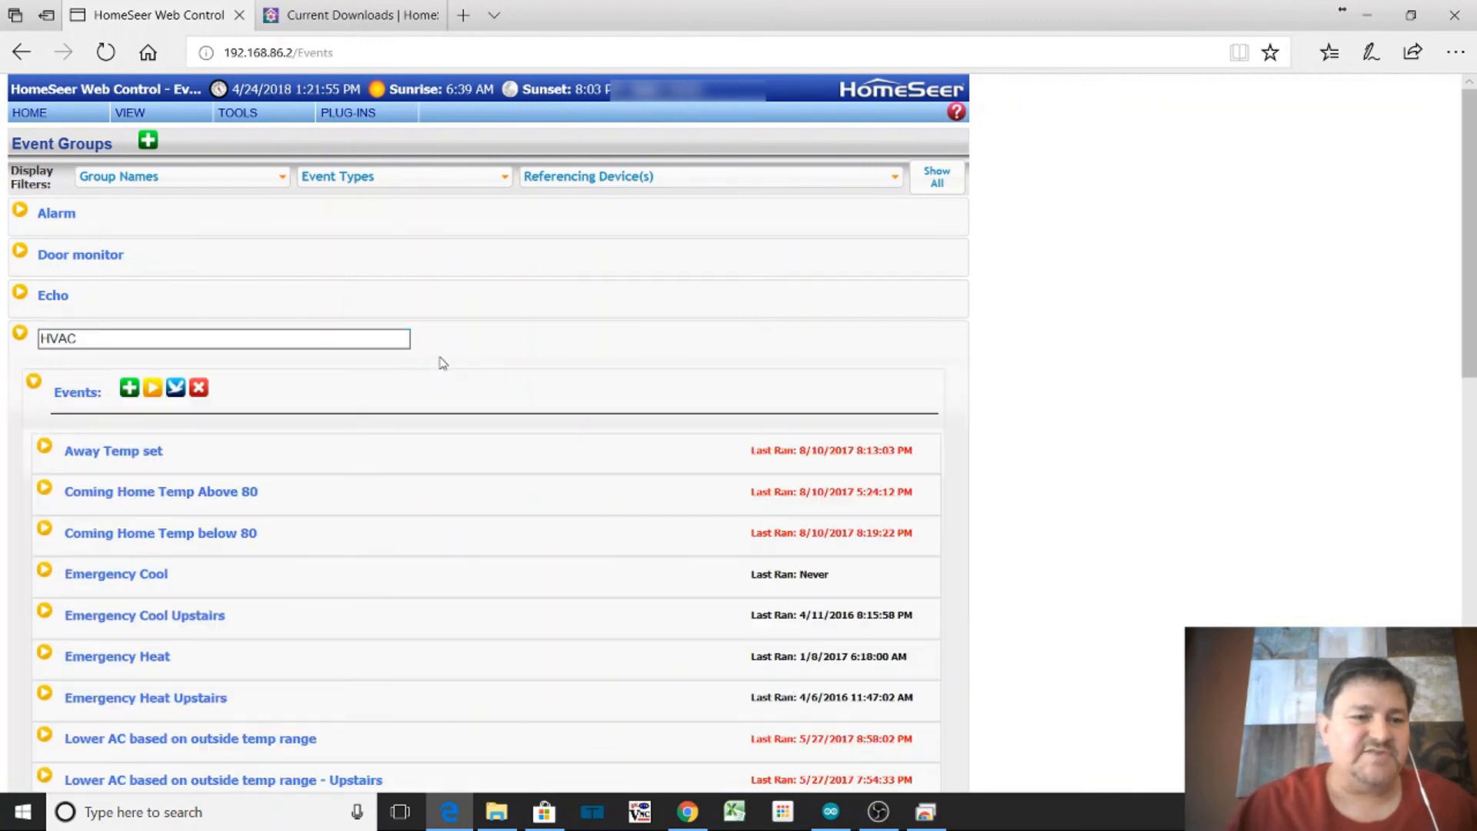
pyautogui.scroll(-3, 498, 357)
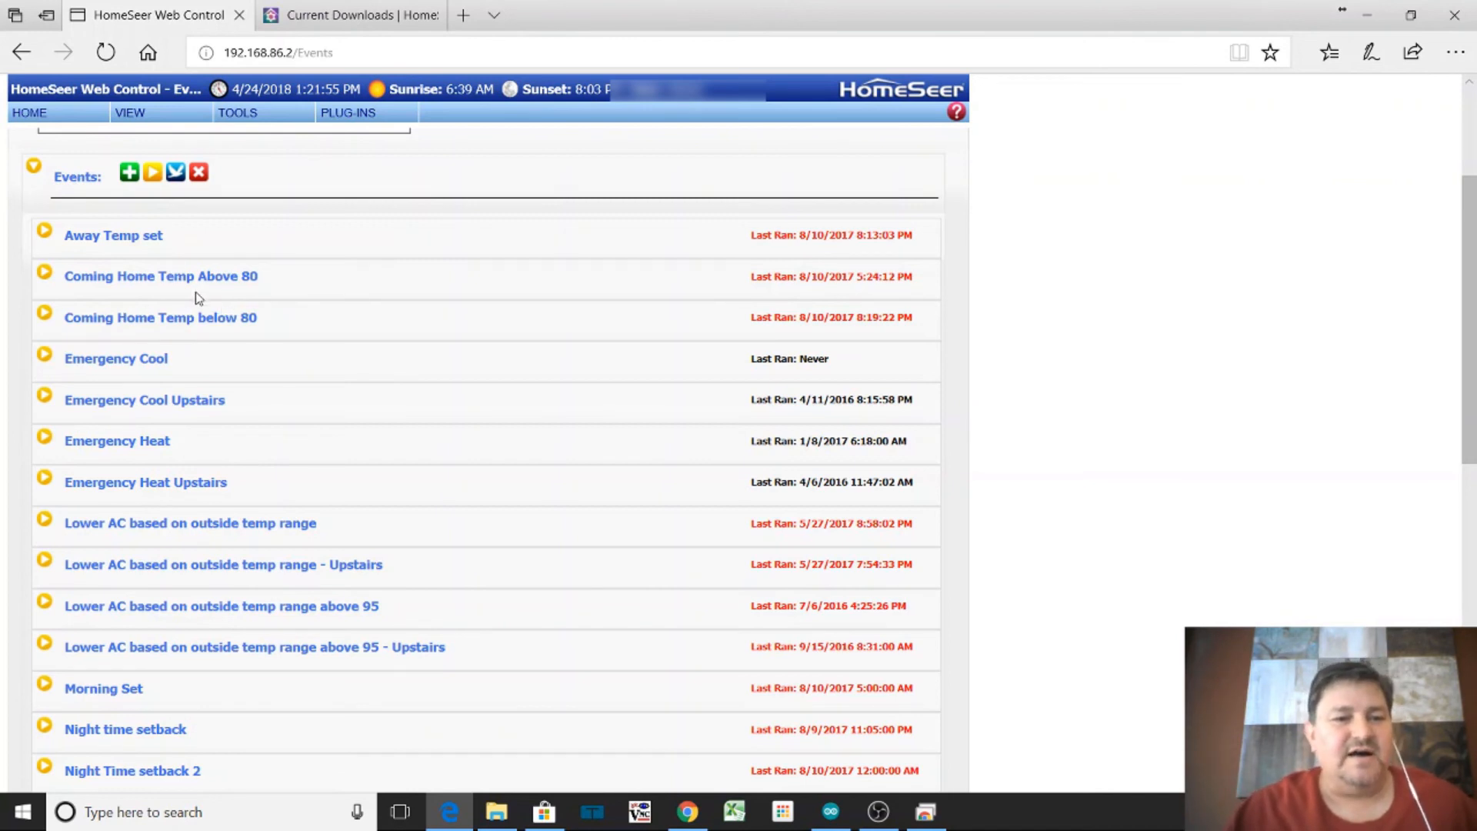
pyautogui.scroll(-1, 190, 323)
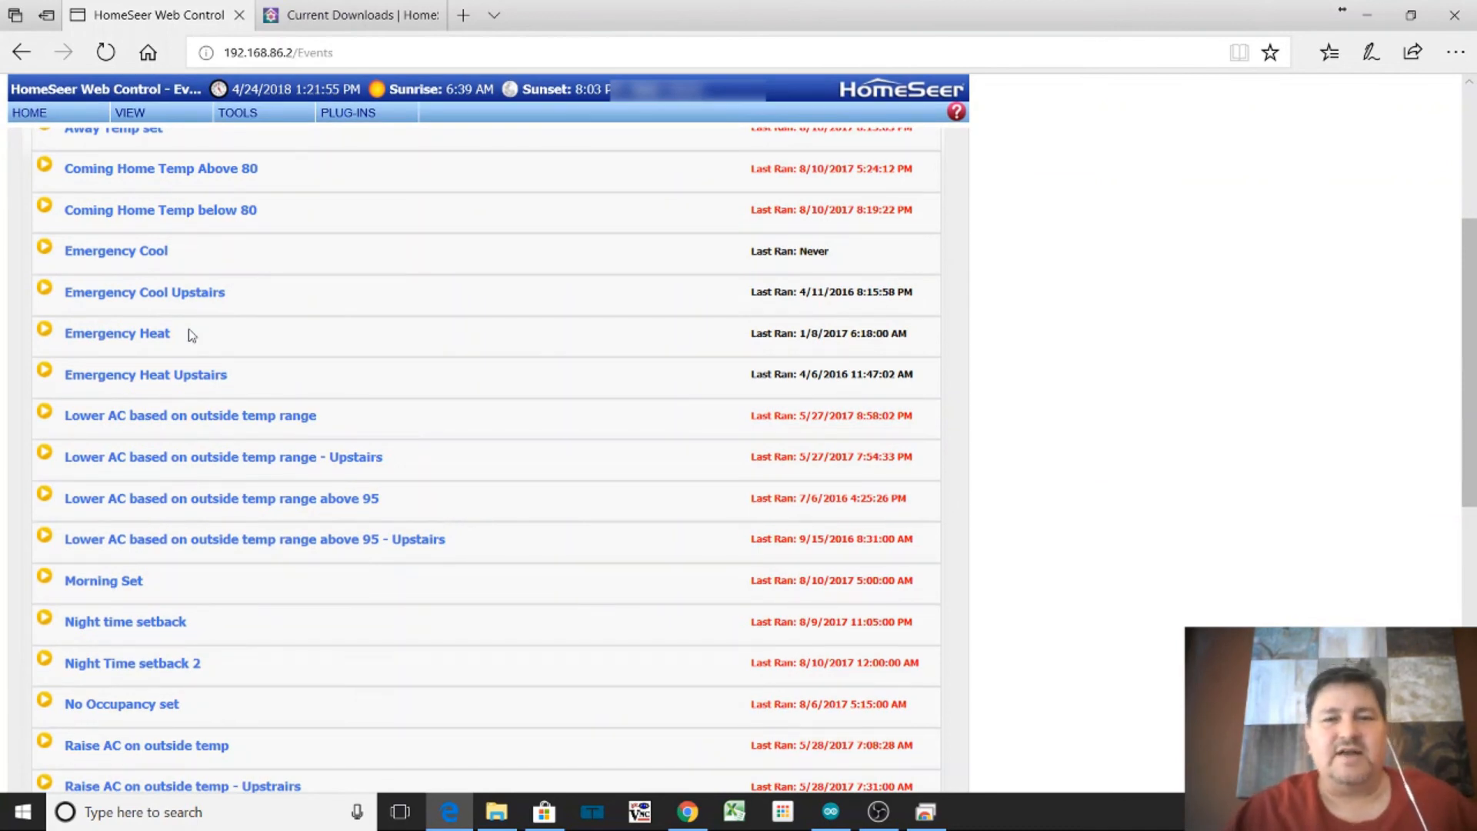
pyautogui.scroll(2, 189, 331)
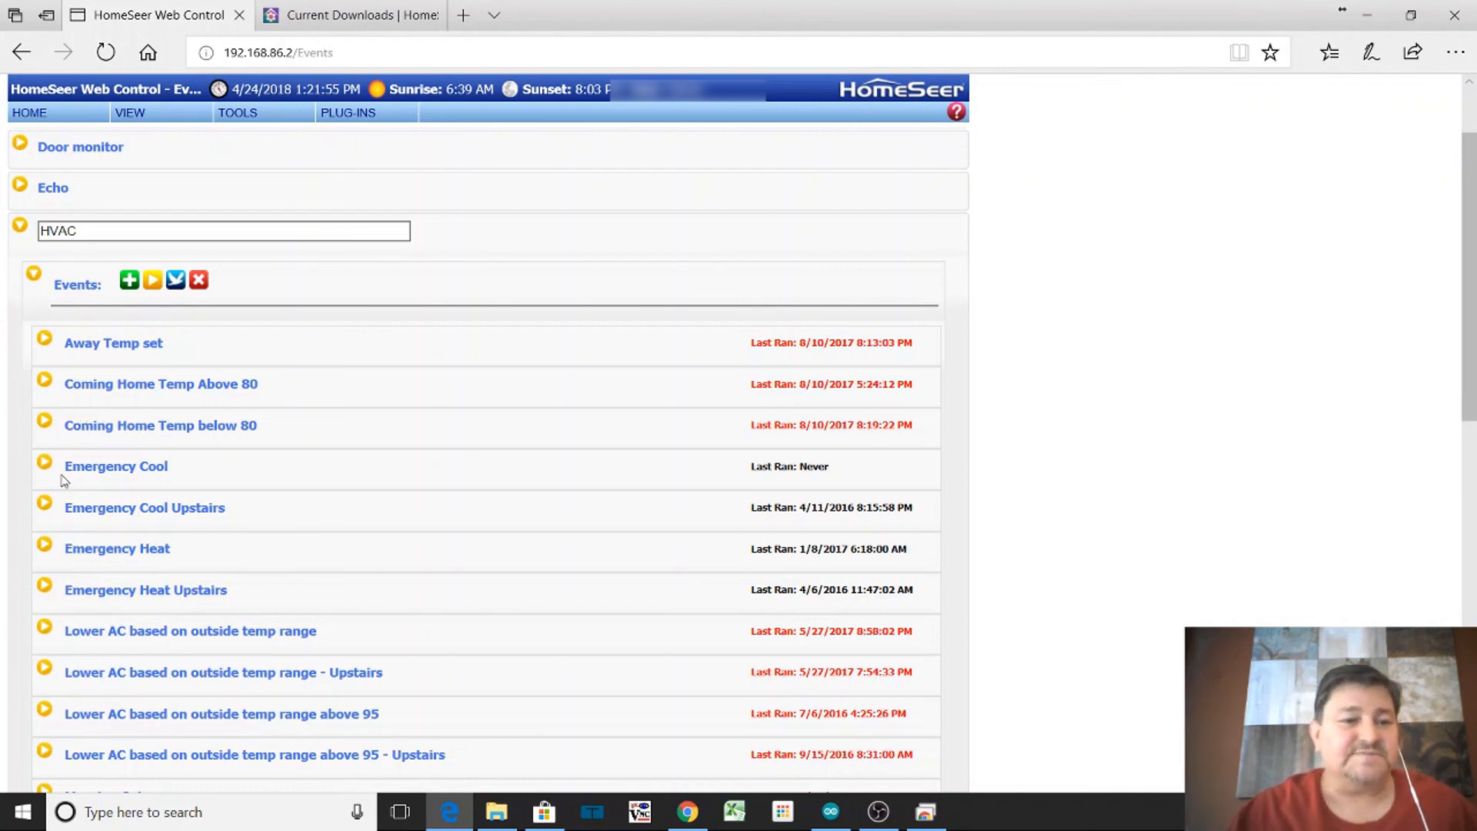
pyautogui.scroll(-1, 247, 475)
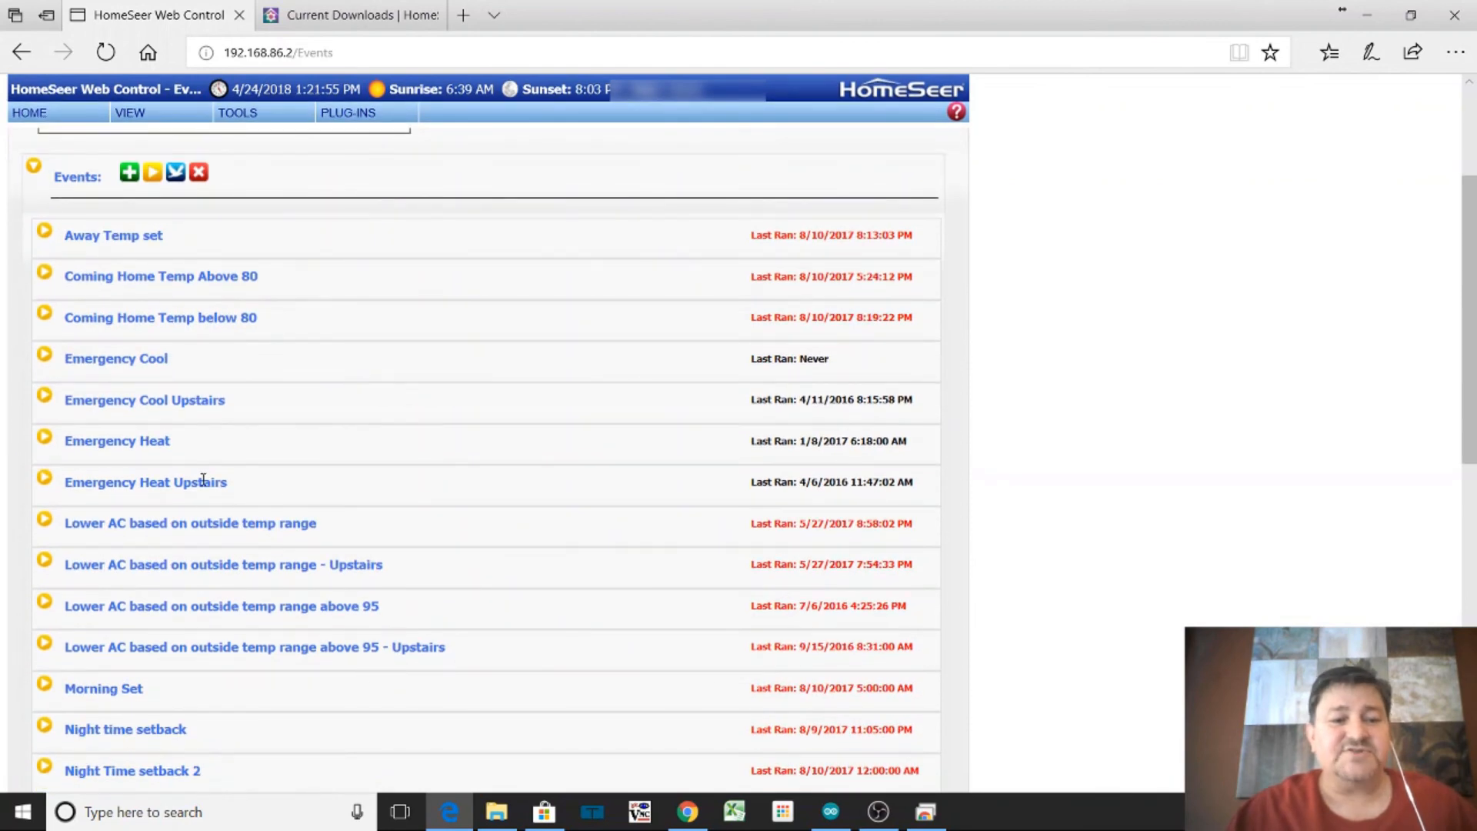
pyautogui.scroll(1, 129, 358)
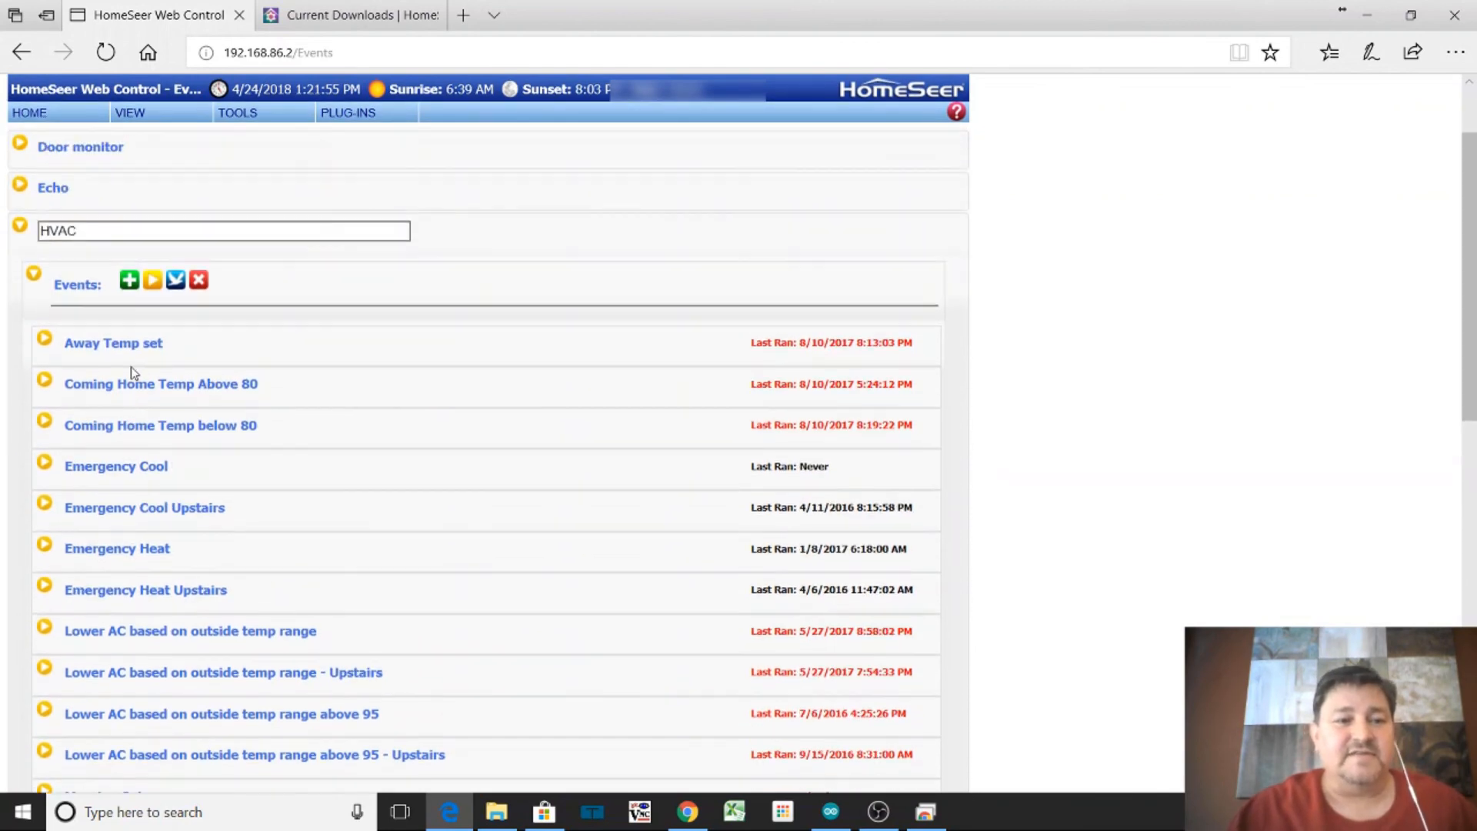
pyautogui.click(17, 230)
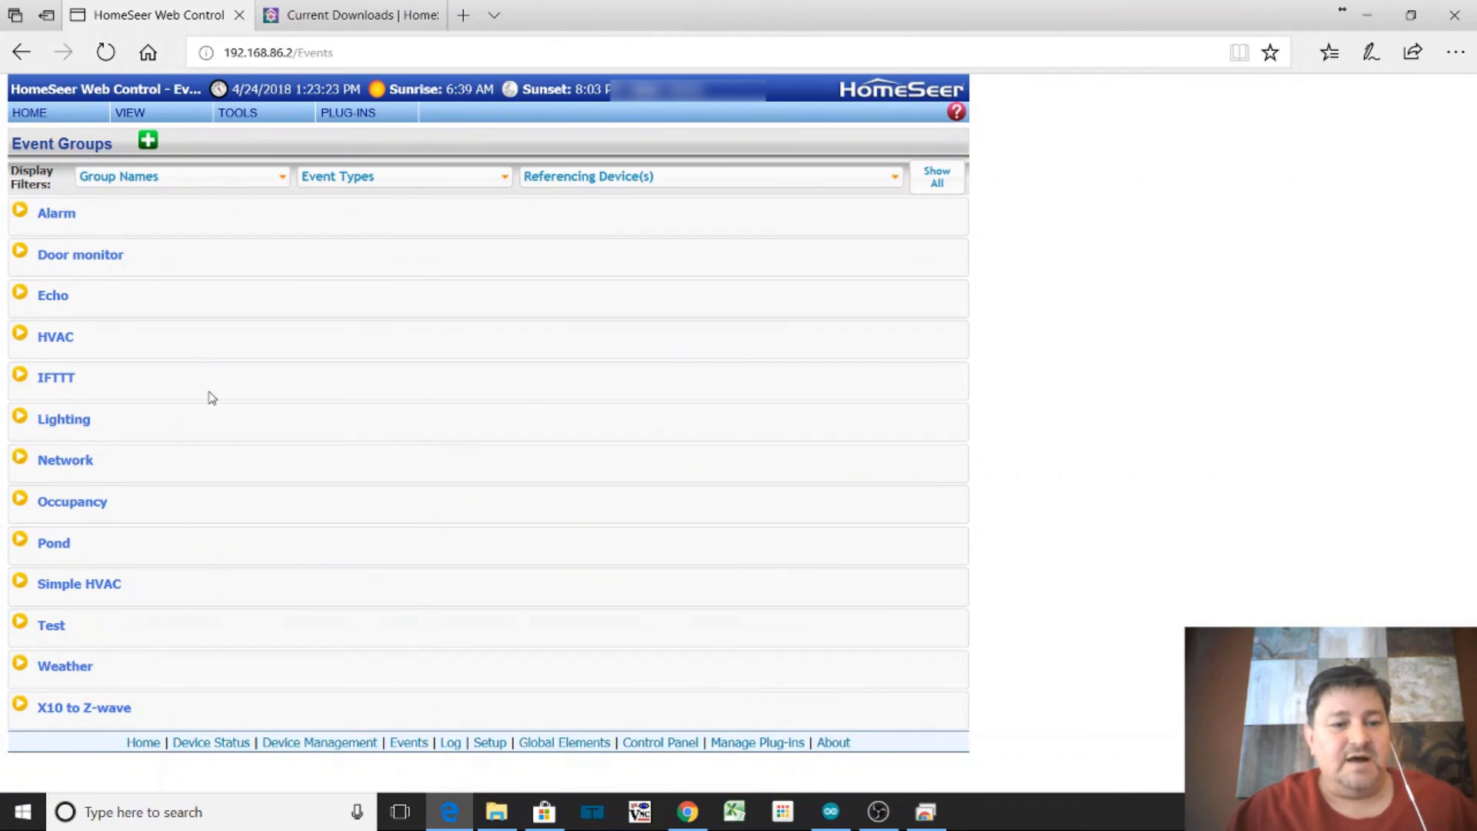
# Examine the trigger and action of the Email Occupancy on event in the Occupancy group, and collapse the event and its group
pyautogui.click(19, 499)
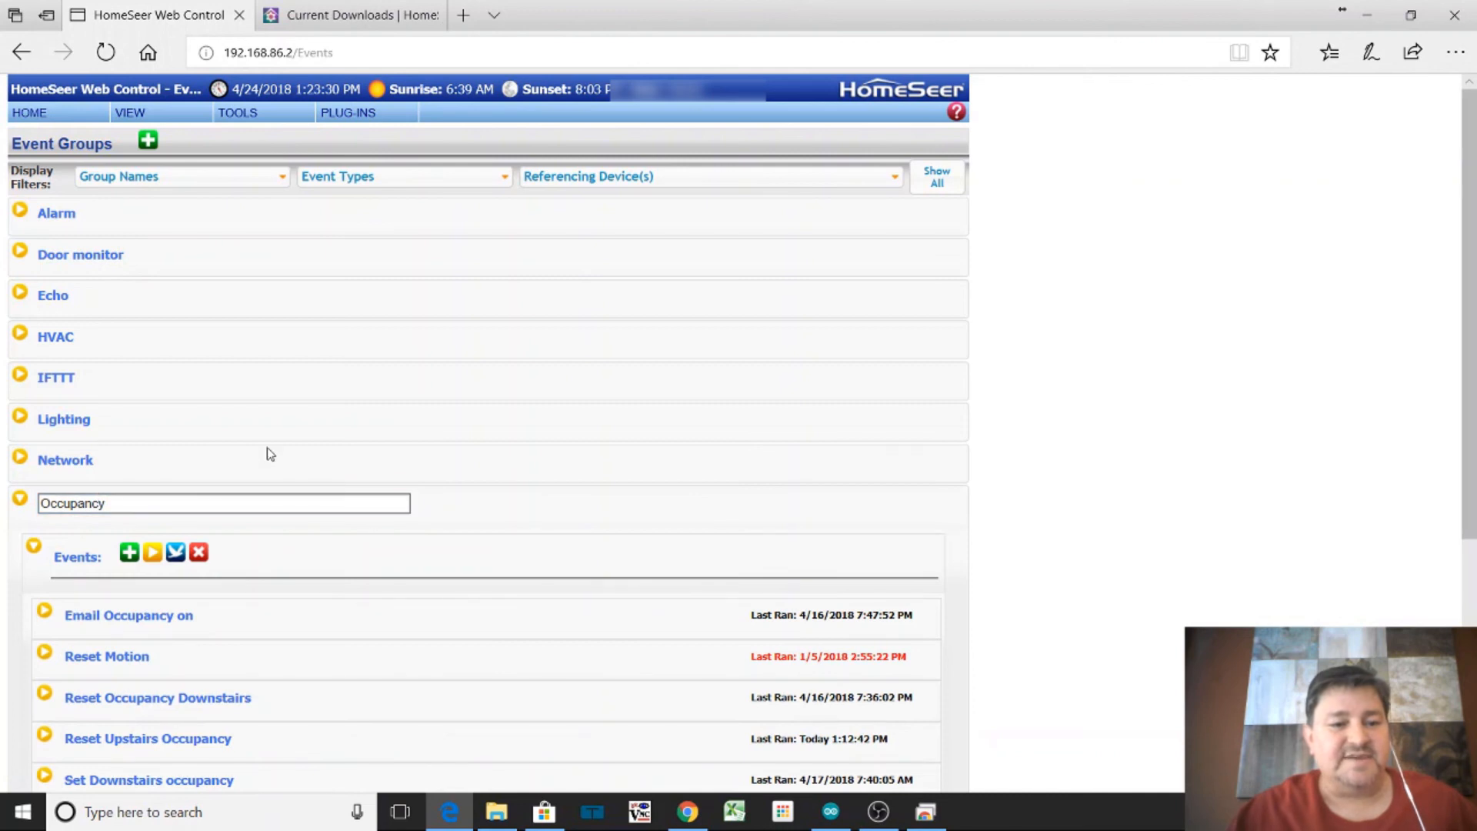
pyautogui.scroll(-1, 269, 451)
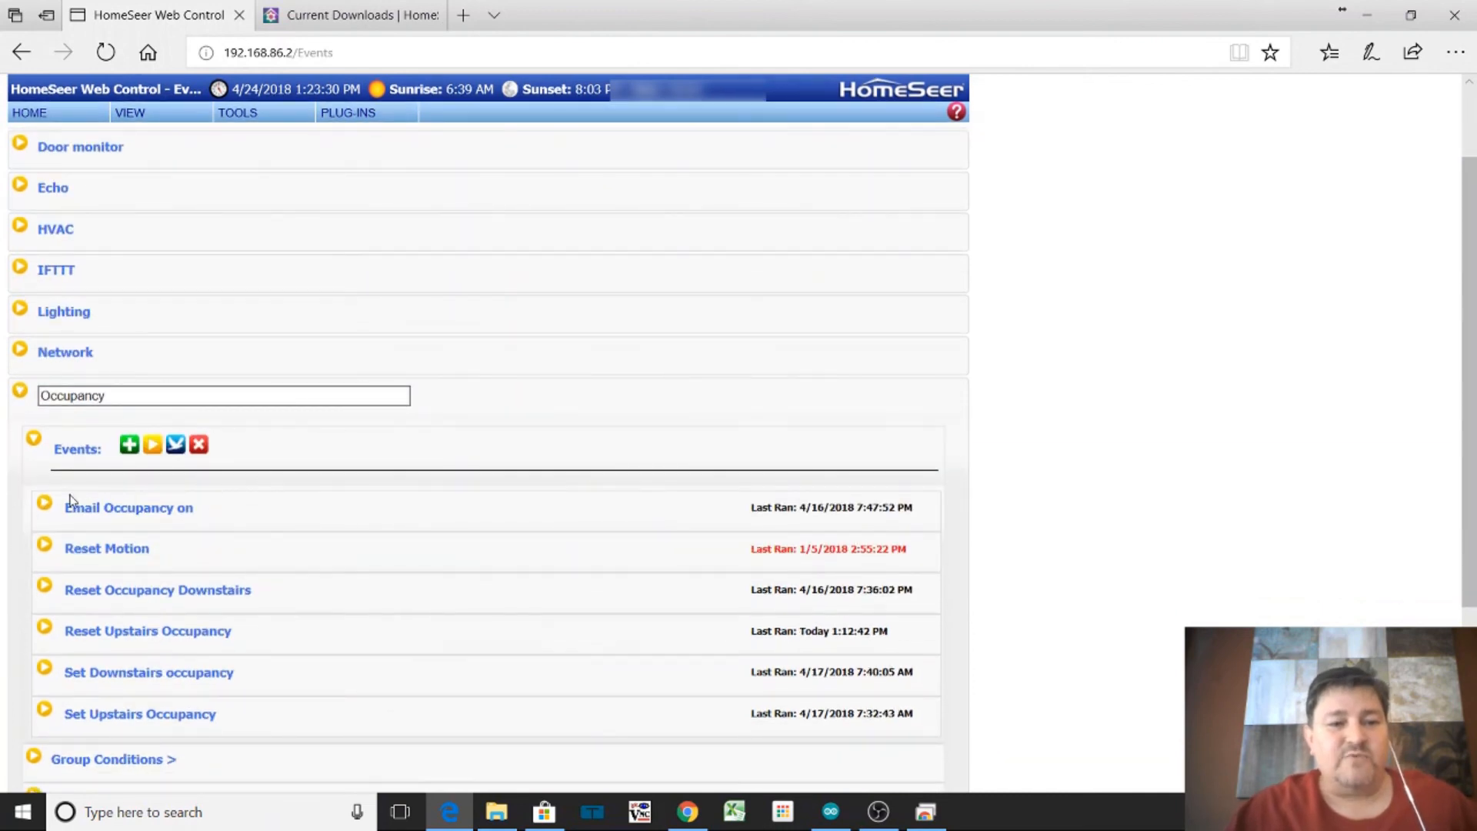
pyautogui.click(43, 504)
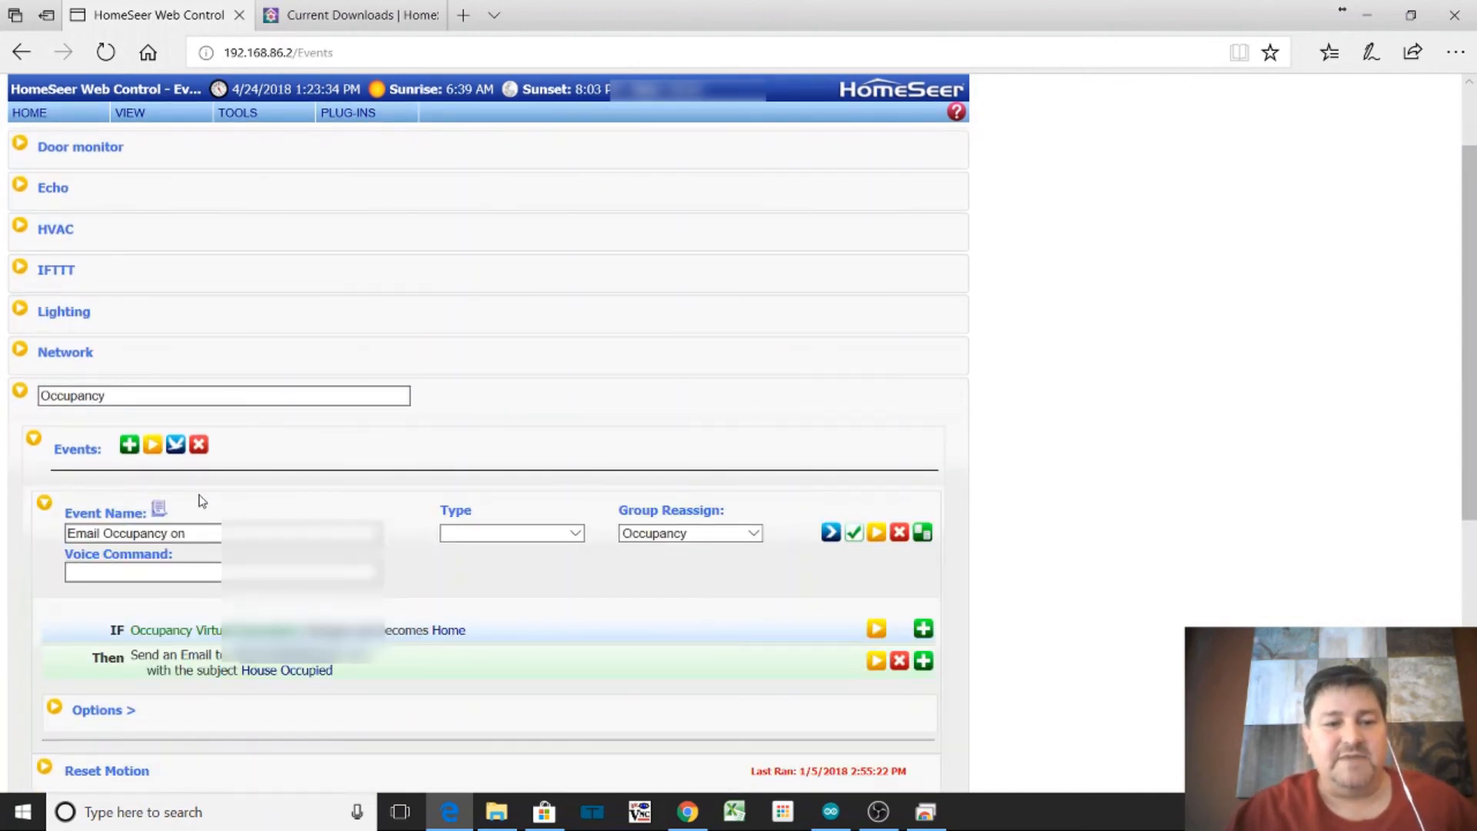
pyautogui.scroll(-1, 197, 505)
pyautogui.click(130, 423)
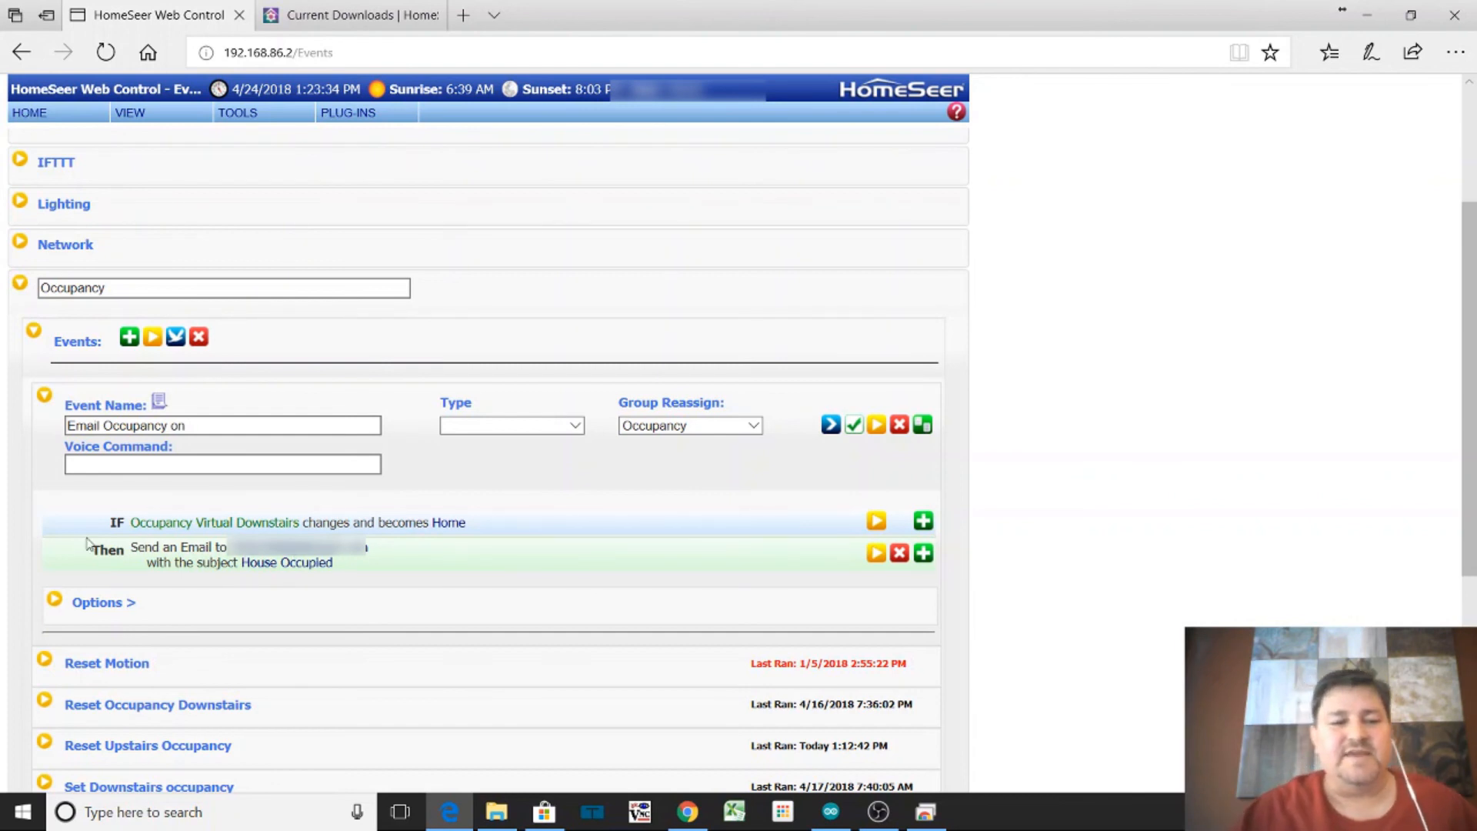
pyautogui.click(43, 397)
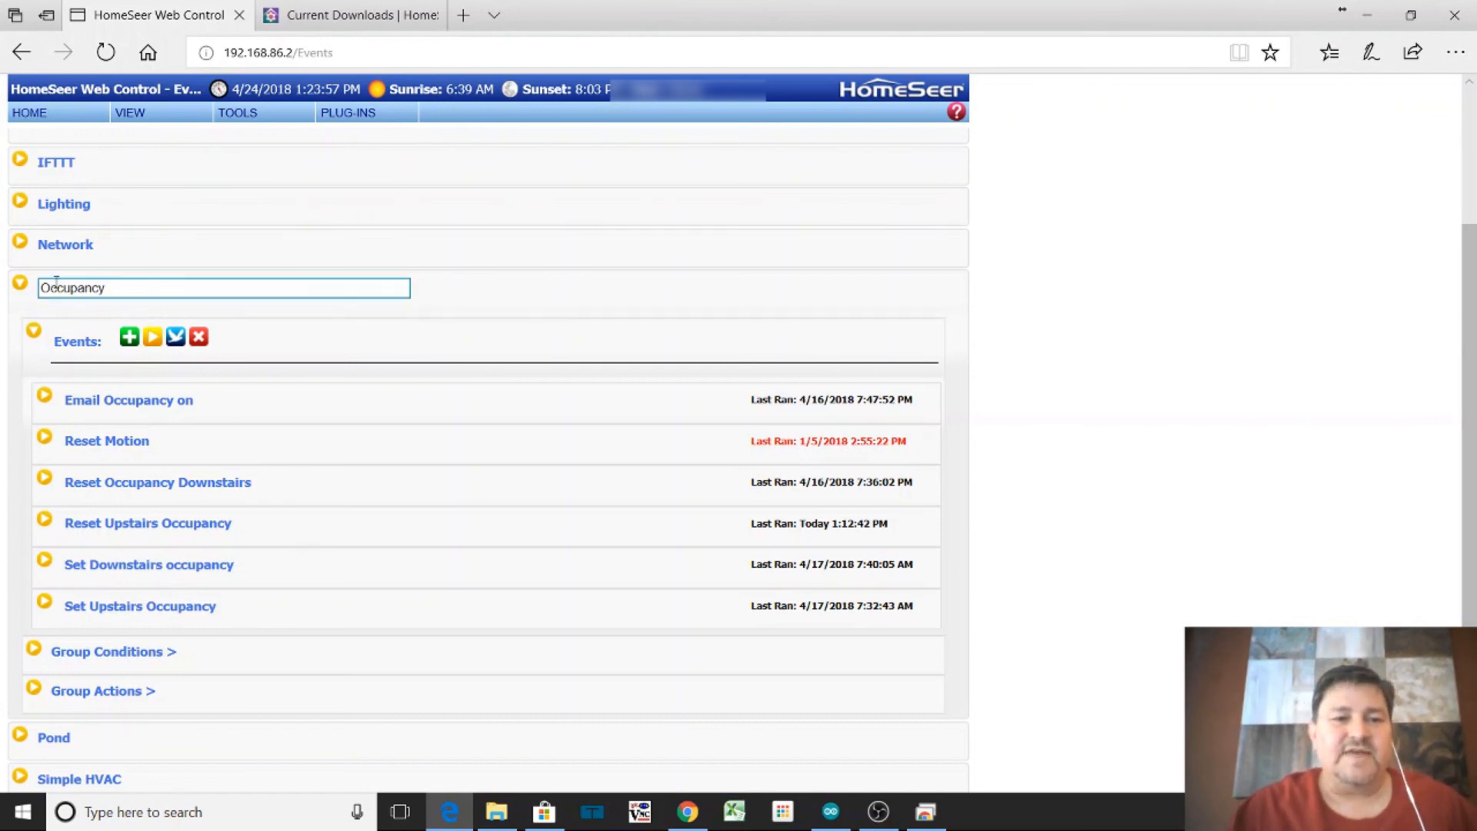
pyautogui.click(21, 288)
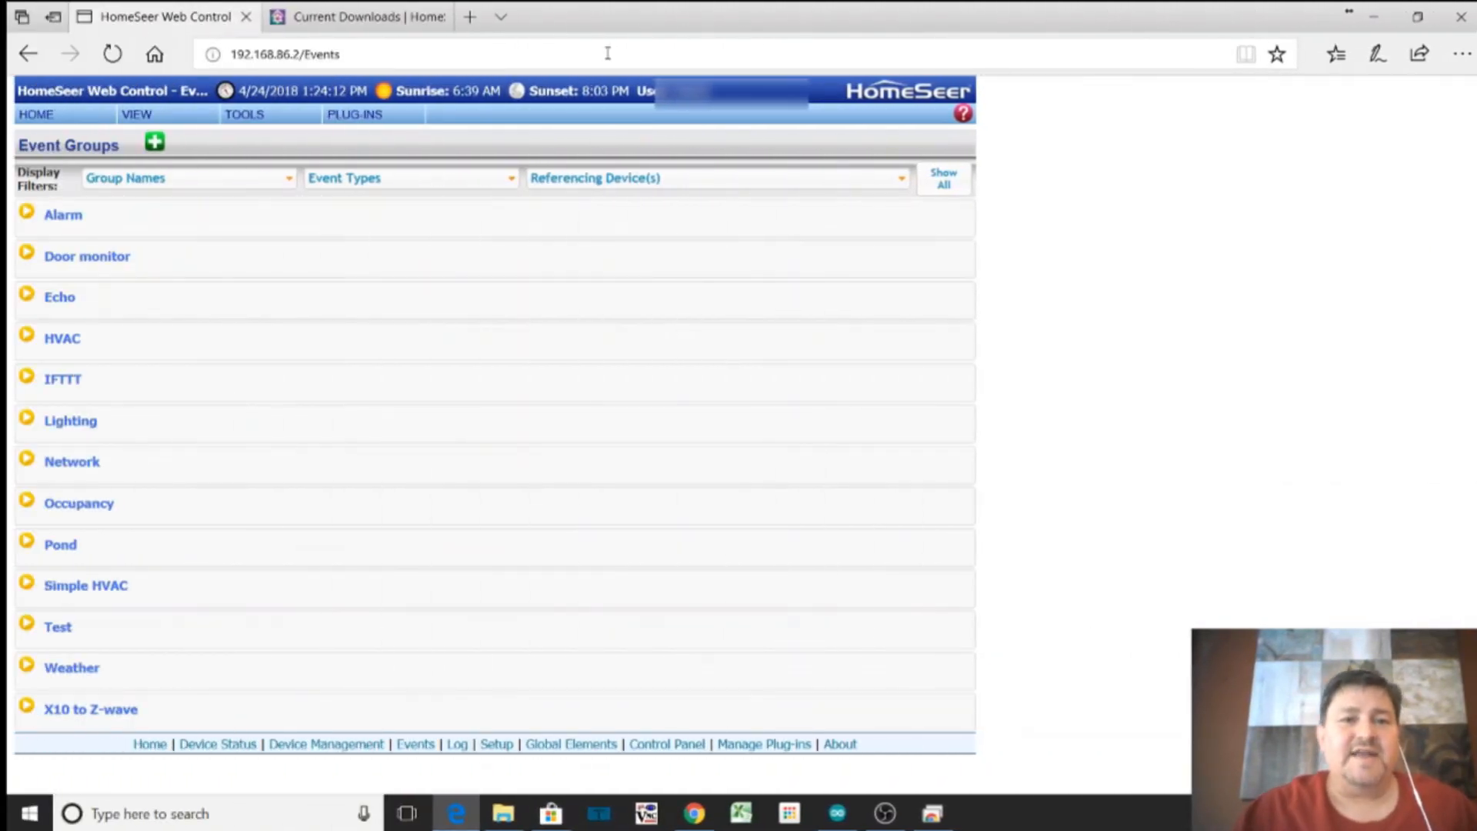
# Look over the installed plug-ins and the Z-Wave plug-in's management options, and return to the home page
pyautogui.click(354, 114)
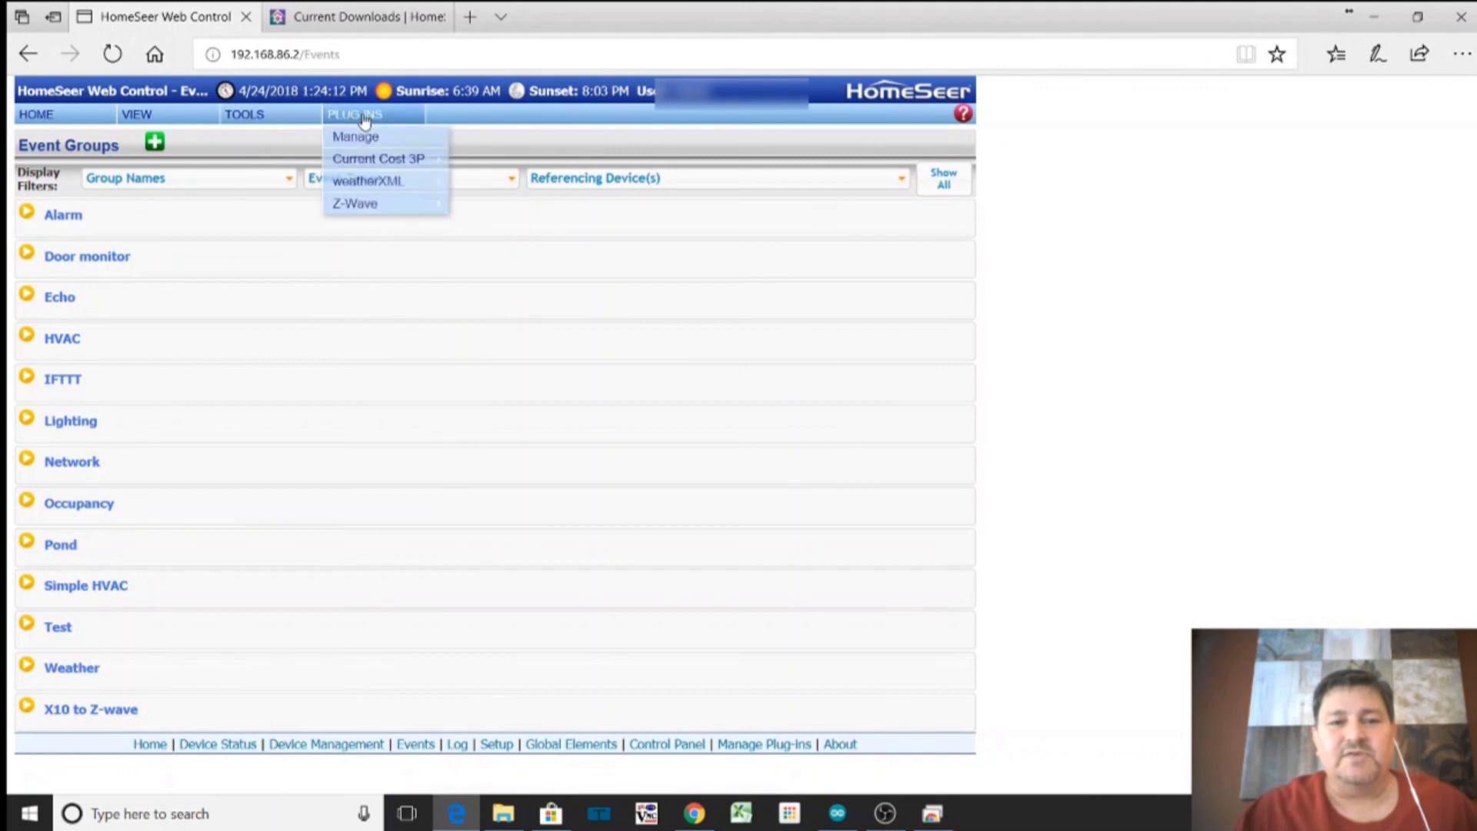
pyautogui.moveTo(368, 139)
pyautogui.moveTo(343, 213)
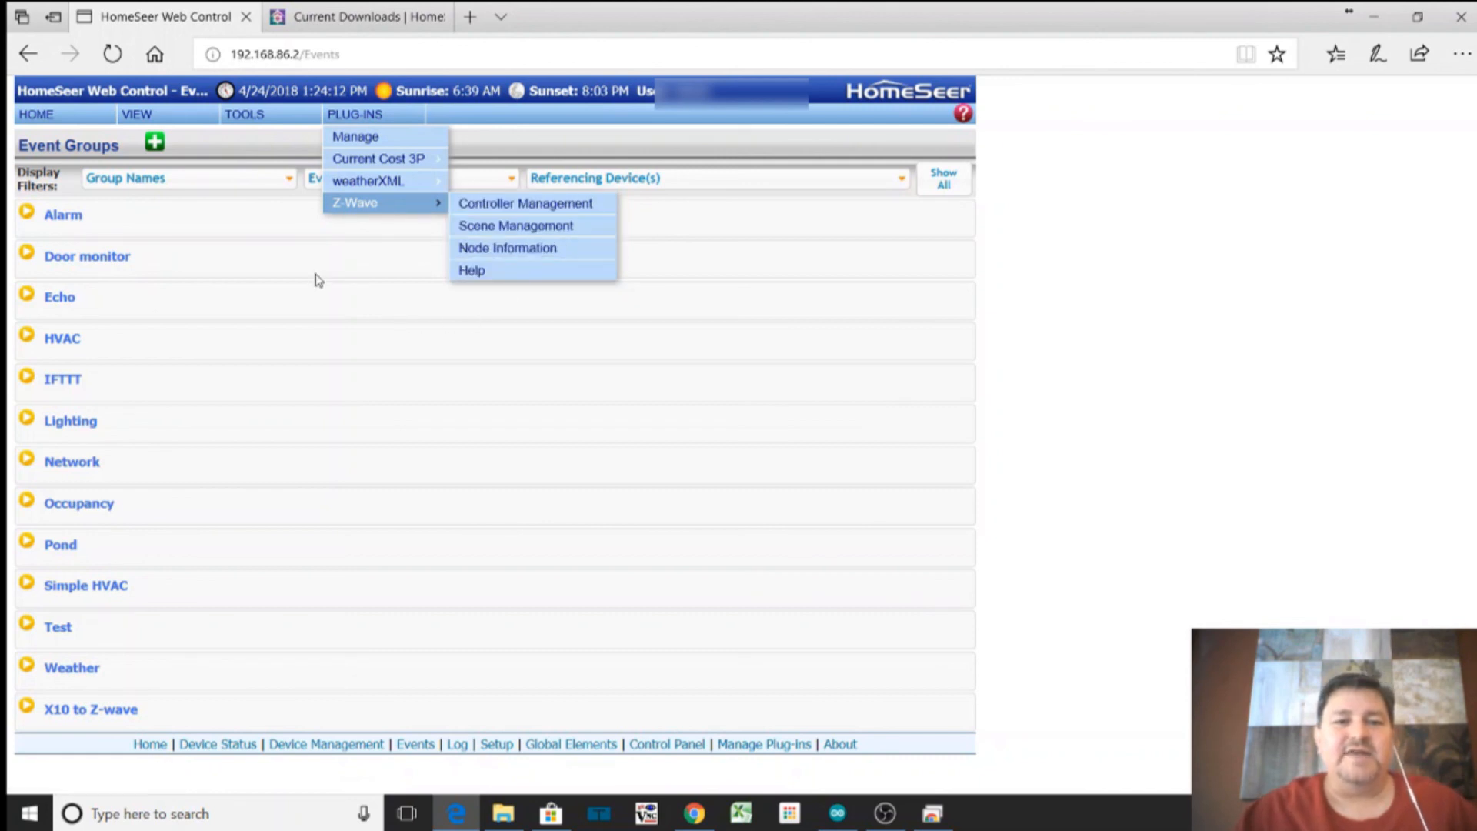
pyautogui.click(54, 121)
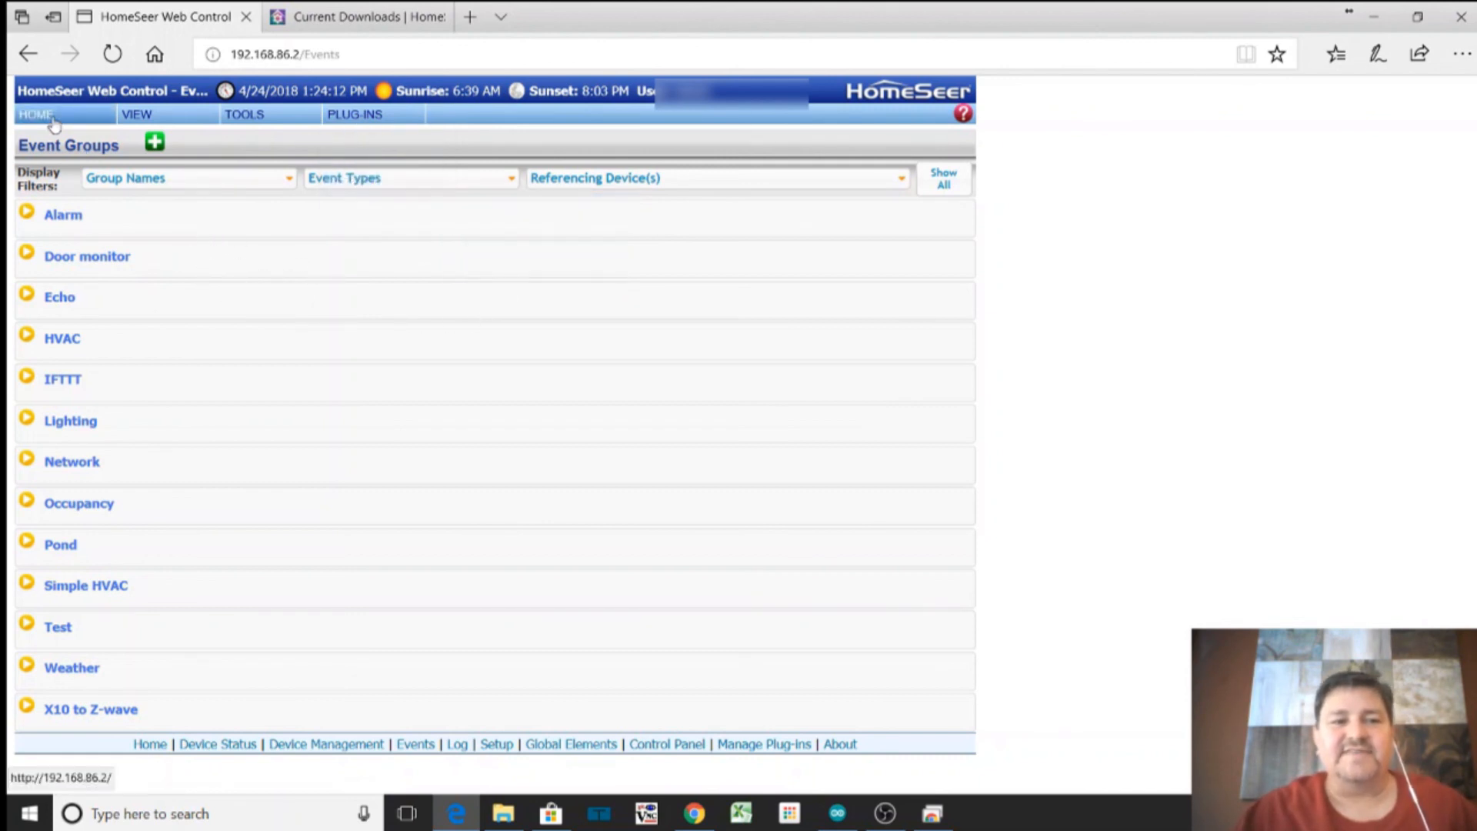